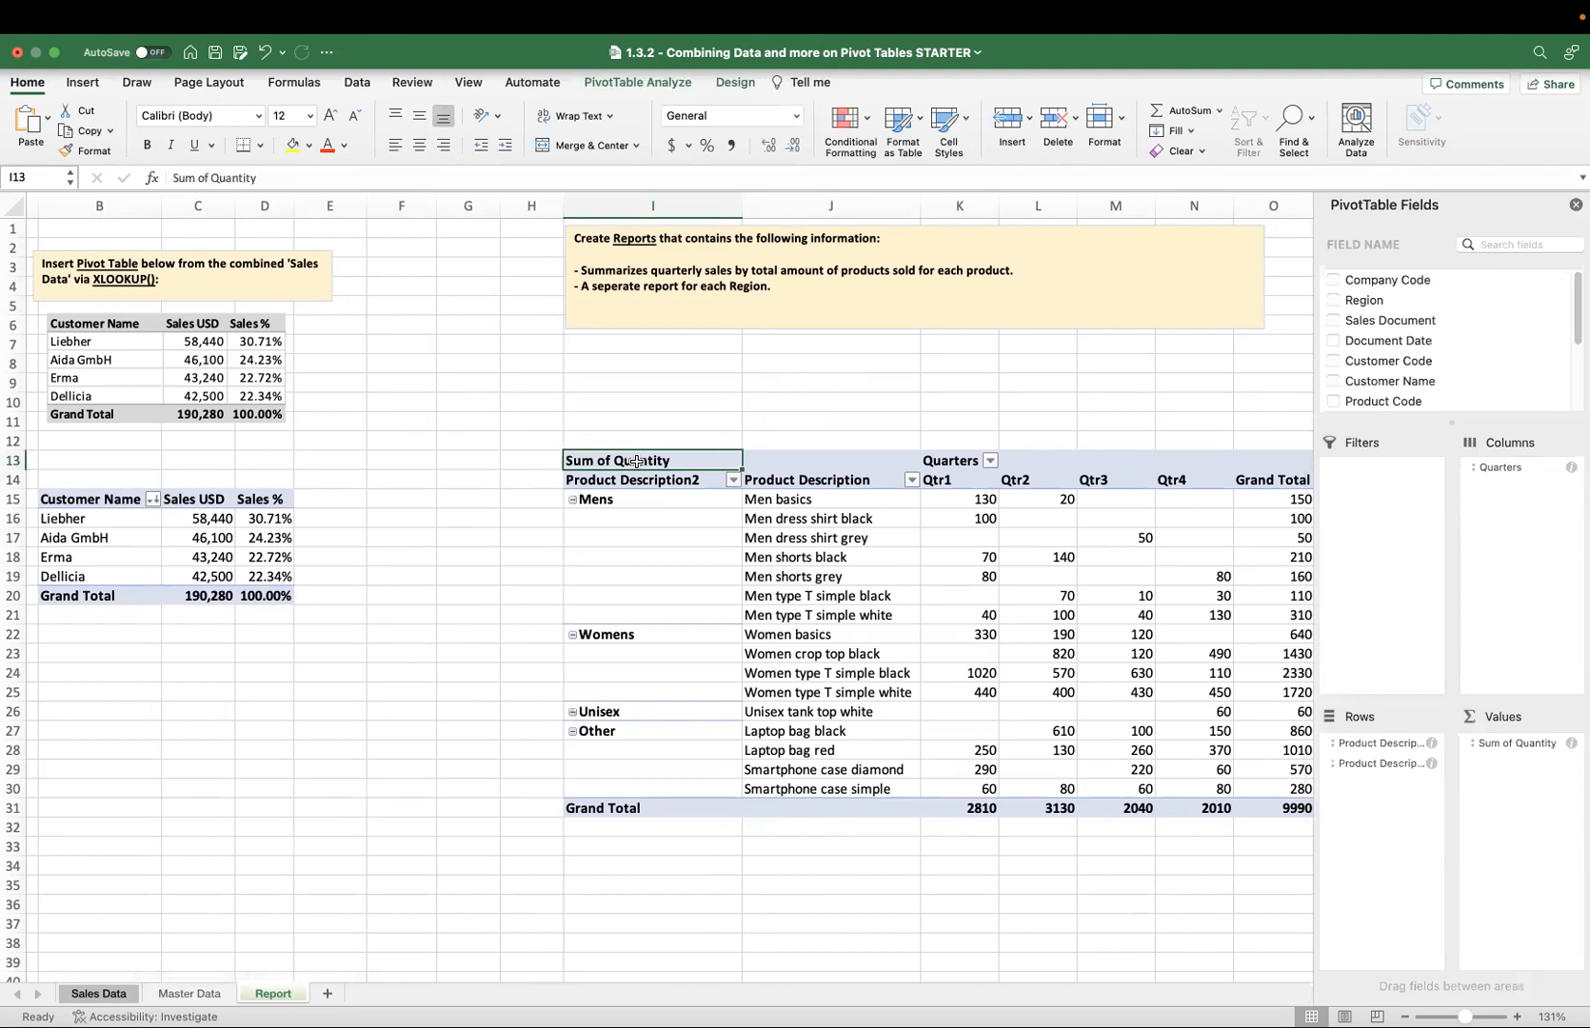
Rename the pivot table's Product Description2 row header to Category.
{"action": "left_click", "coordinate": [631, 474]}
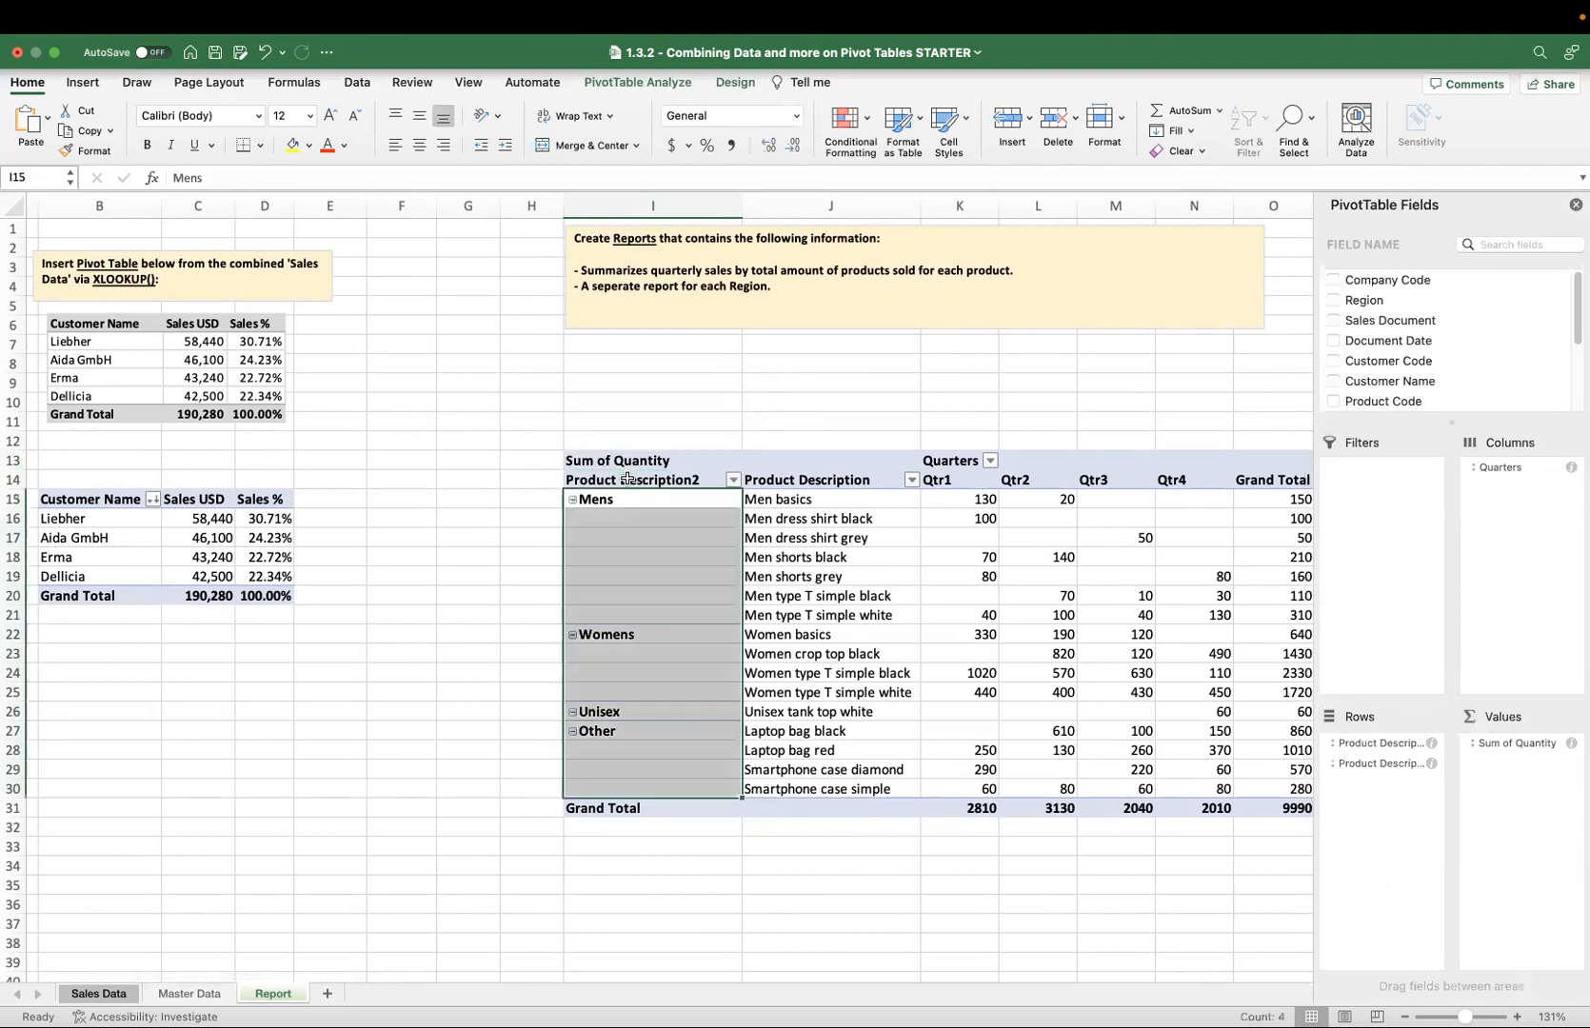
{"action": "left_click", "coordinate": [627, 480]}
{"action": "type", "text": "Category"}
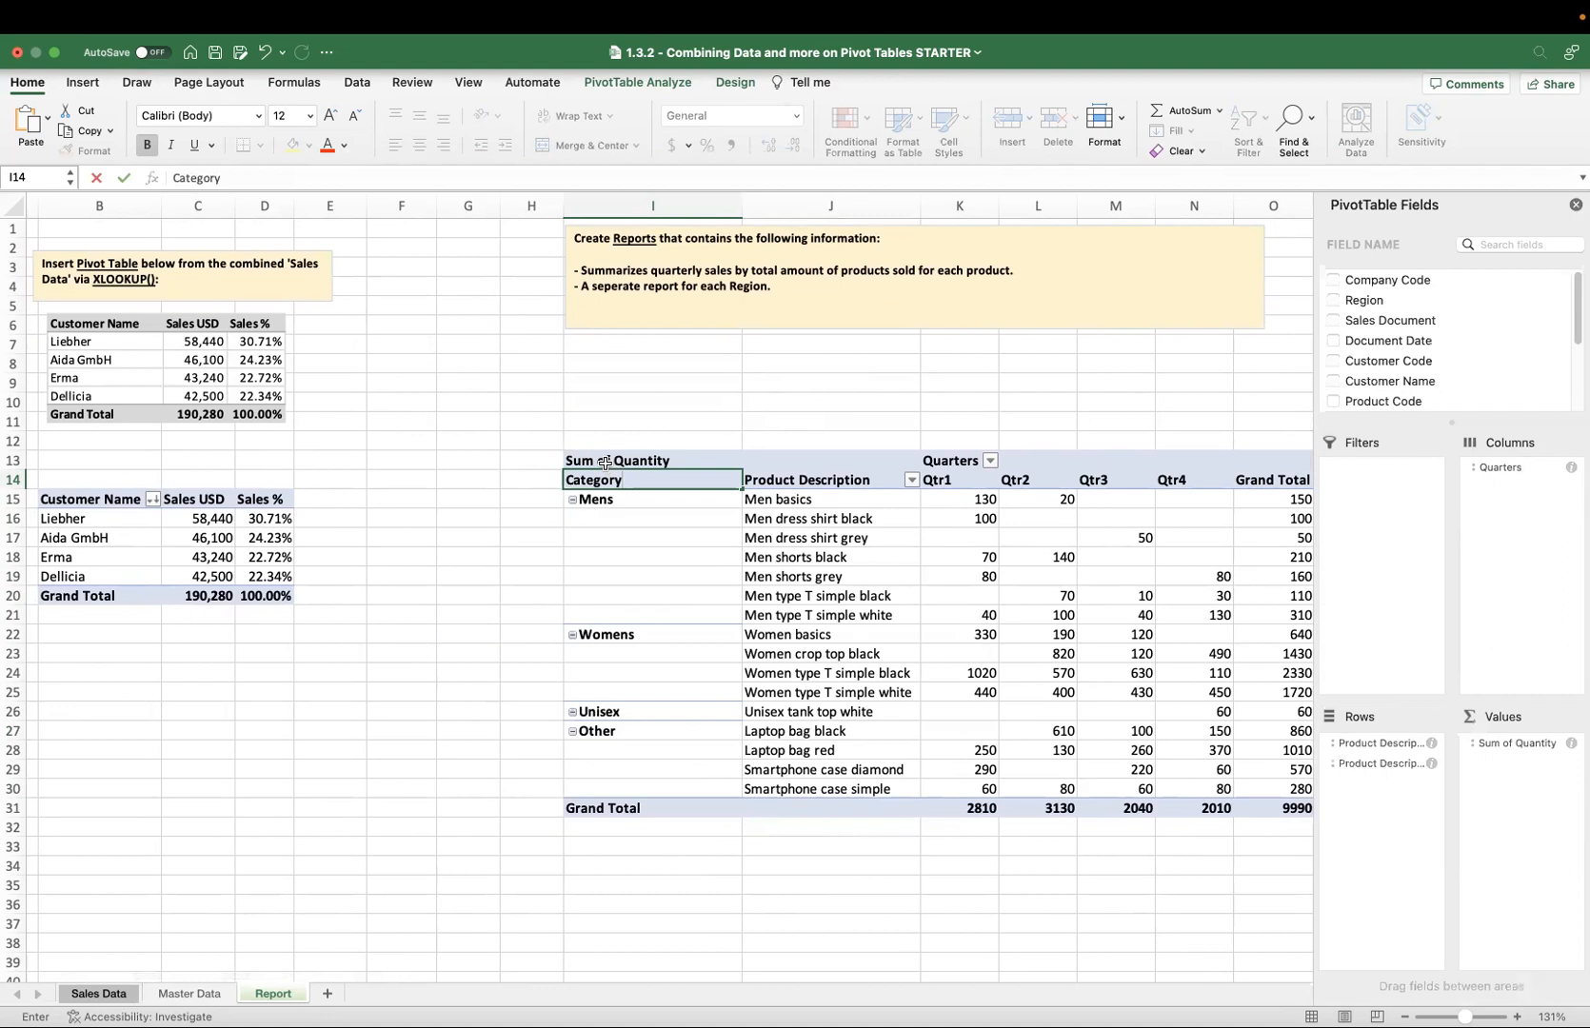
Rename the pivot table's Sum of Quantity header to Total Products Sold.
{"action": "left_click", "coordinate": [606, 463]}
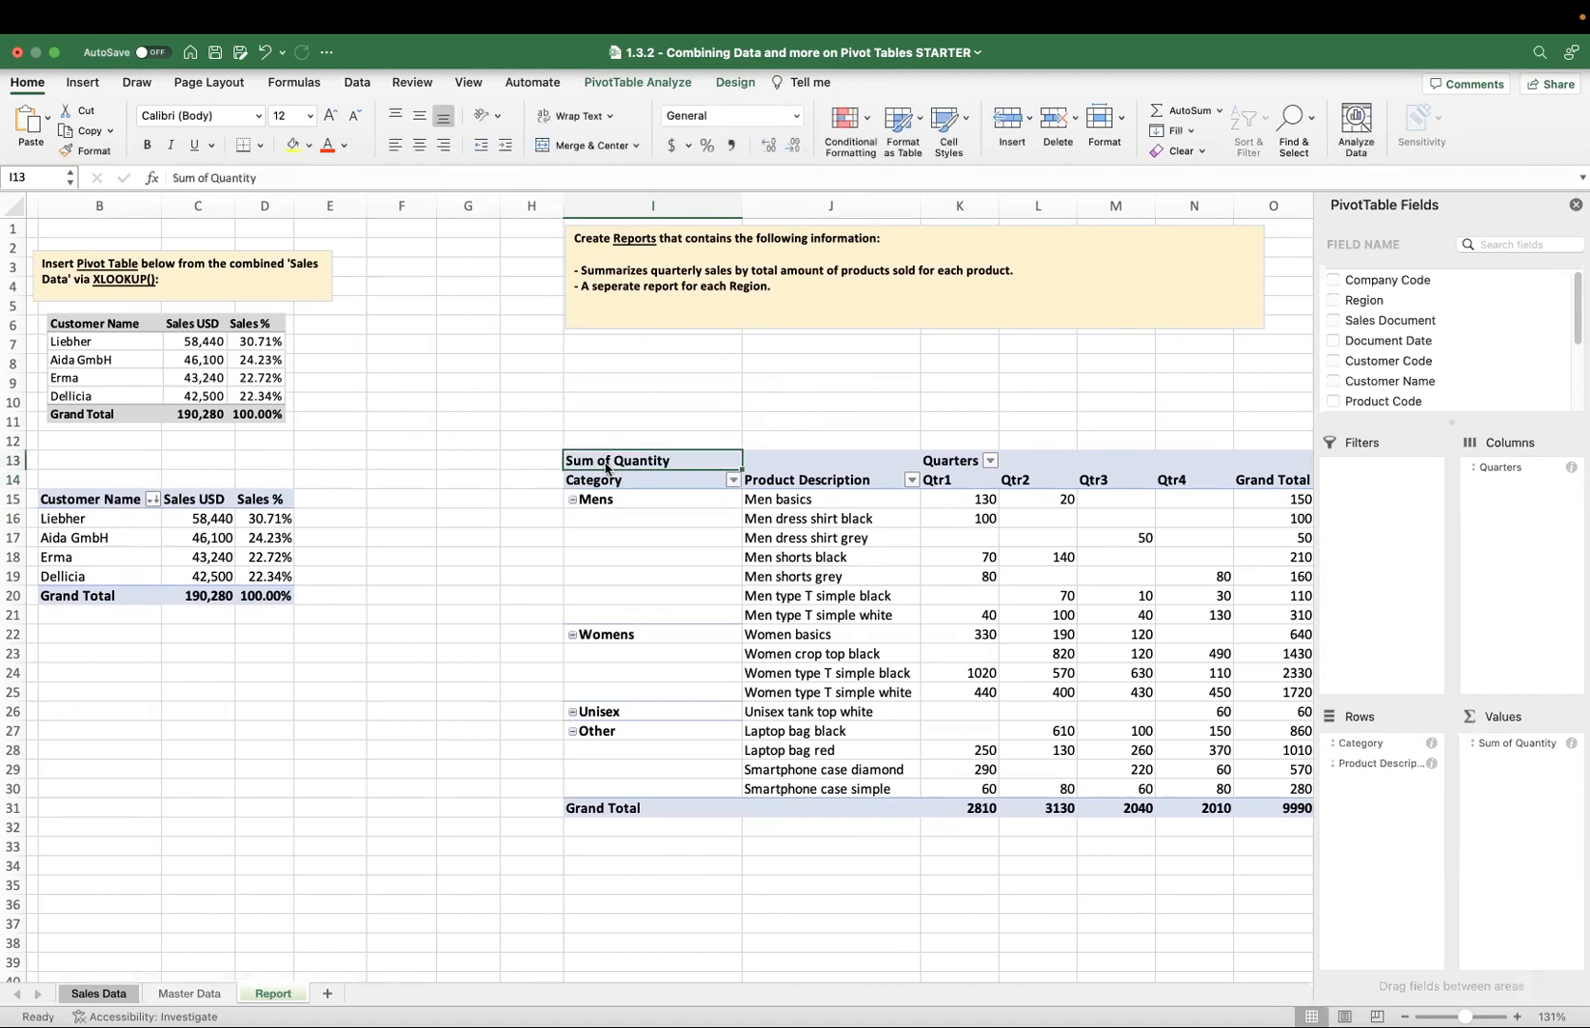
{"action": "type", "text": "To"}
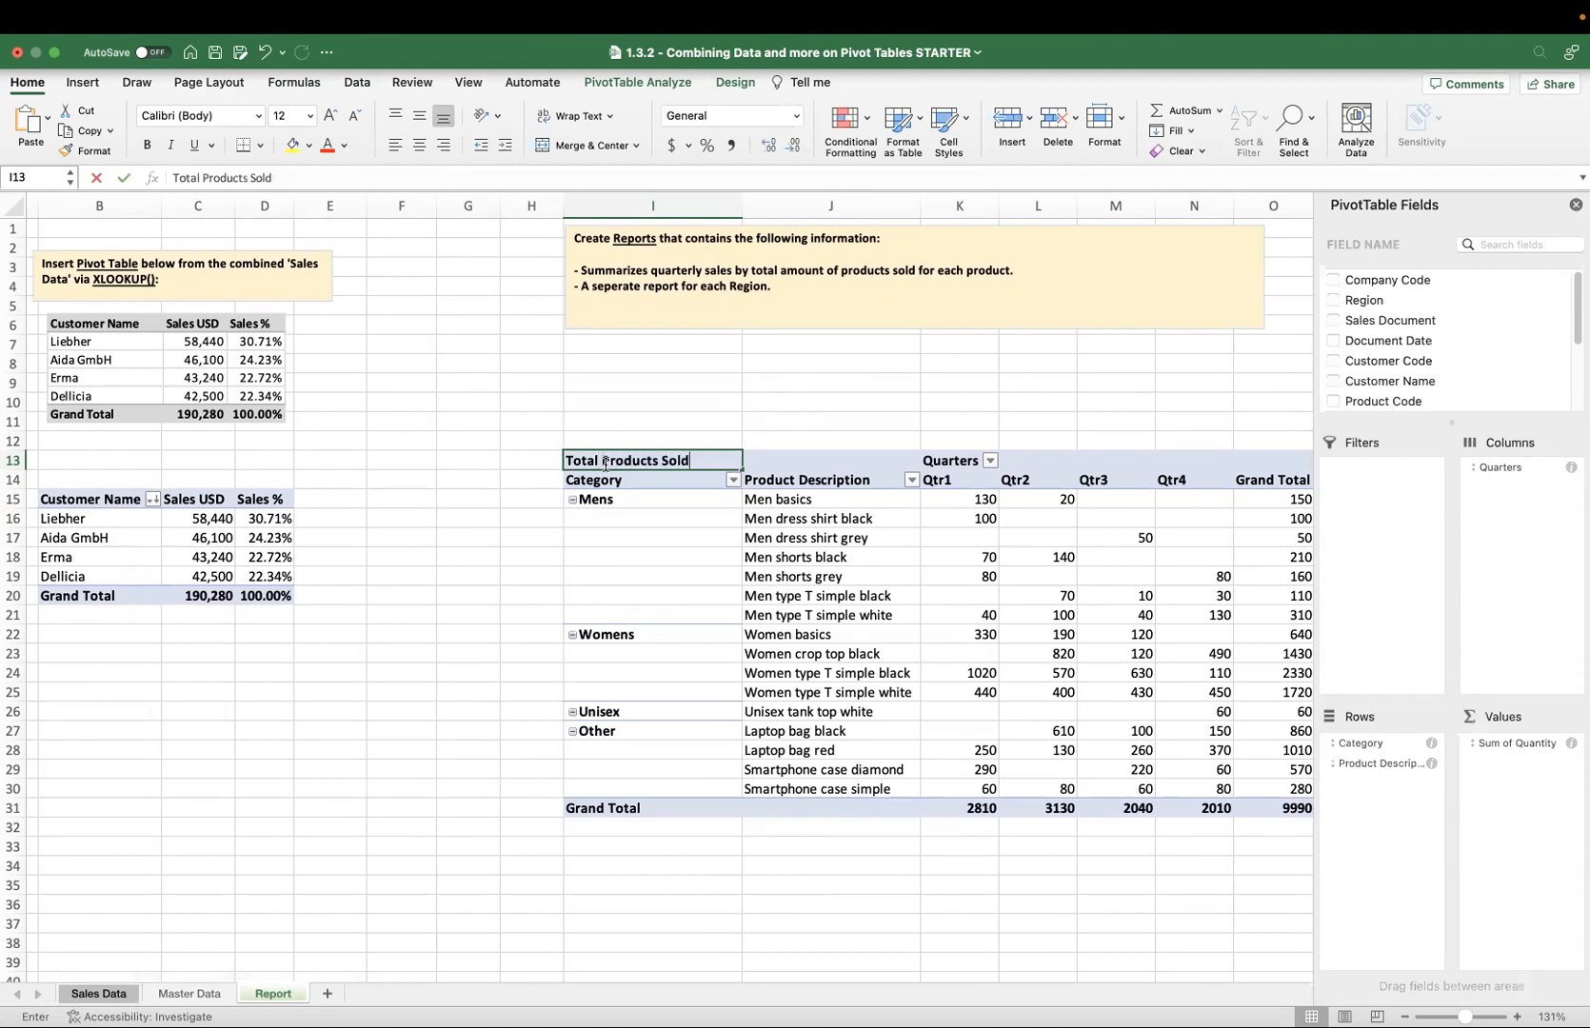
{"action": "type", "text": "tal Products Sold"}
{"action": "left_click", "coordinate": [728, 557]}
{"action": "scroll", "coordinate": [727, 562], "scroll_direction": "right", "scroll_amount": 3}
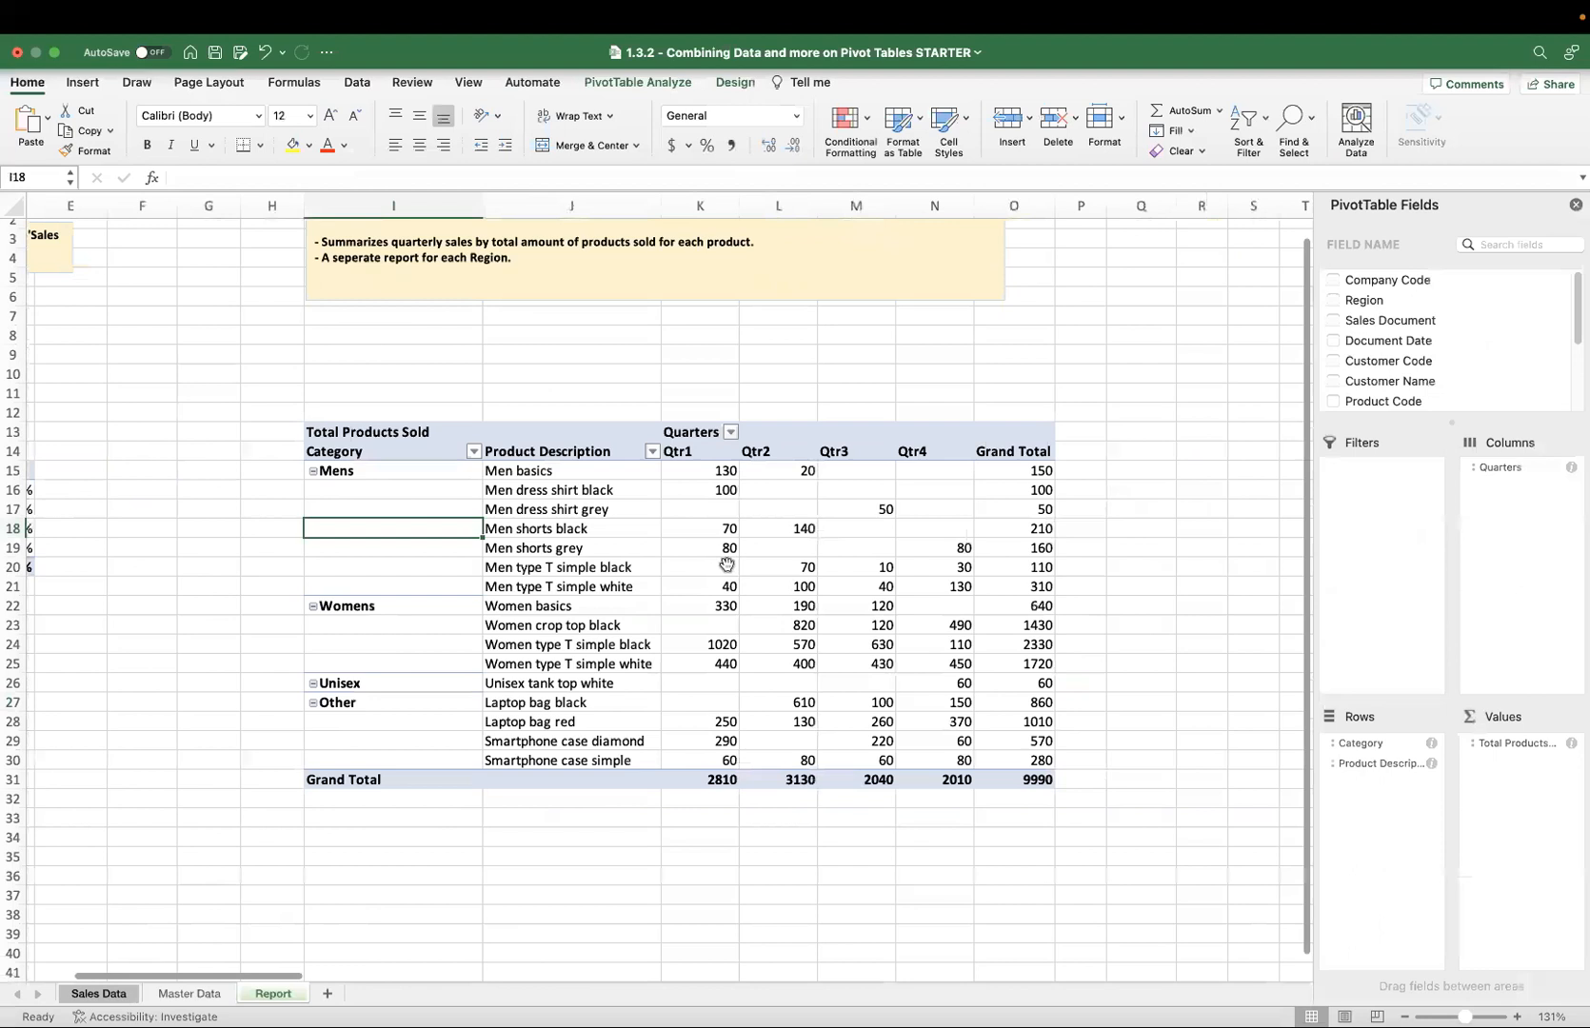
{"action": "scroll", "coordinate": [727, 565], "scroll_direction": "right", "scroll_amount": 2}
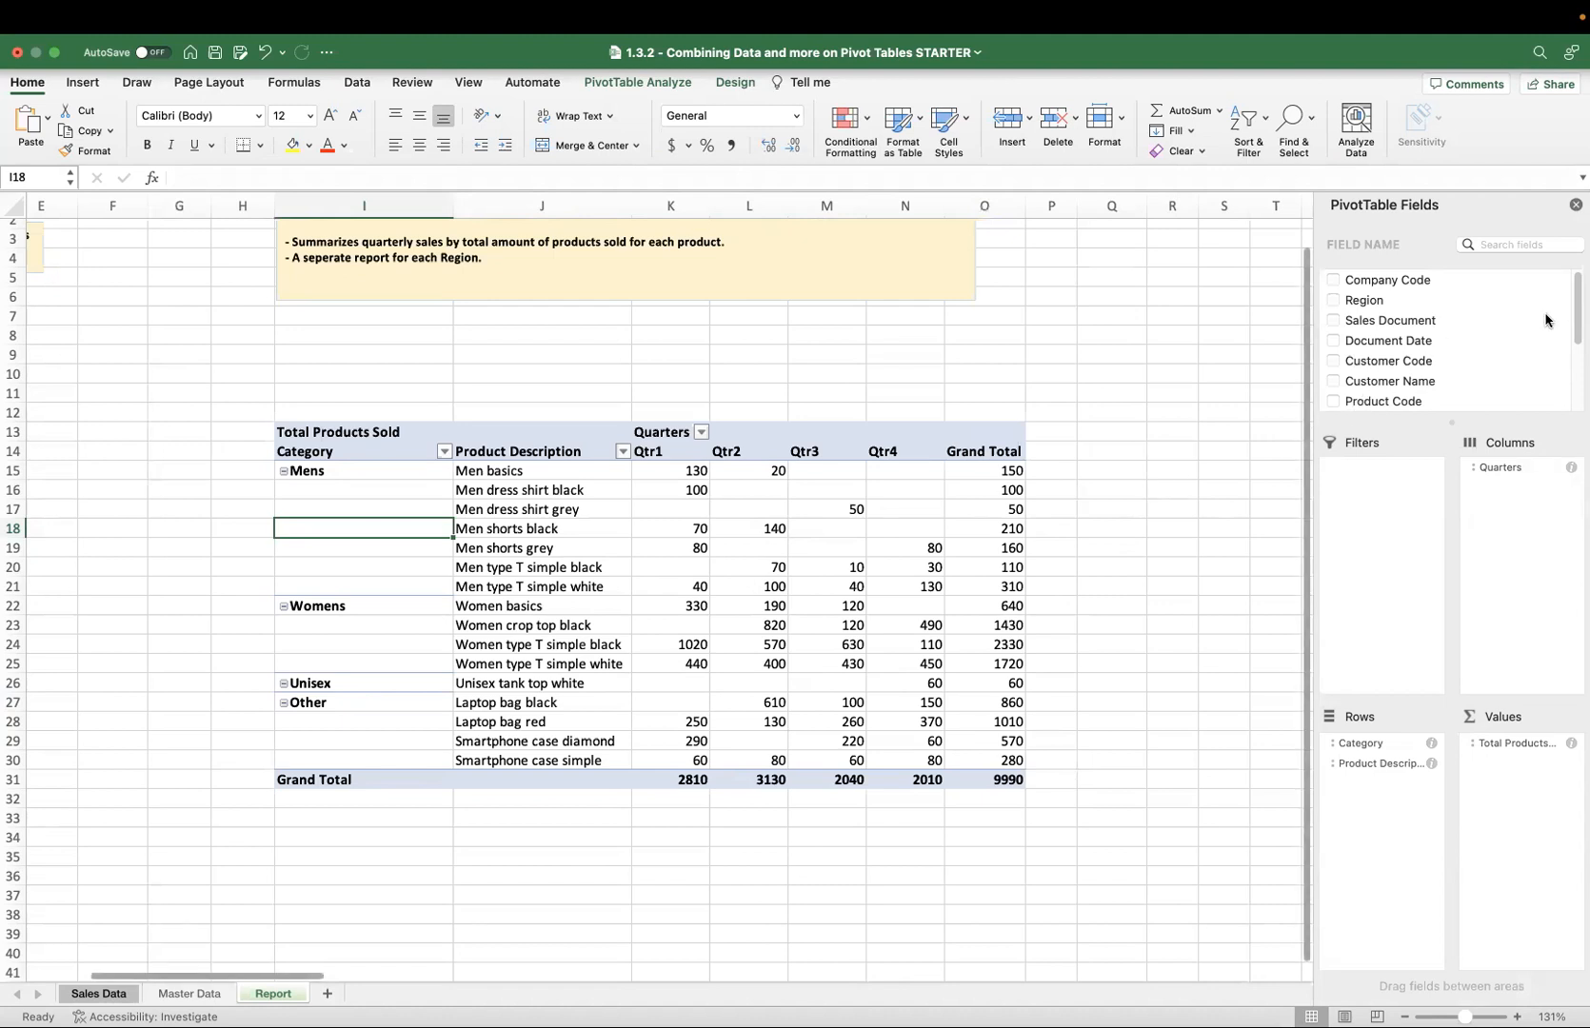
{"action": "scroll", "coordinate": [1492, 322], "scroll_direction": "down", "scroll_amount": 4}
{"action": "scroll", "coordinate": [1492, 322], "scroll_direction": "up", "scroll_amount": 4}
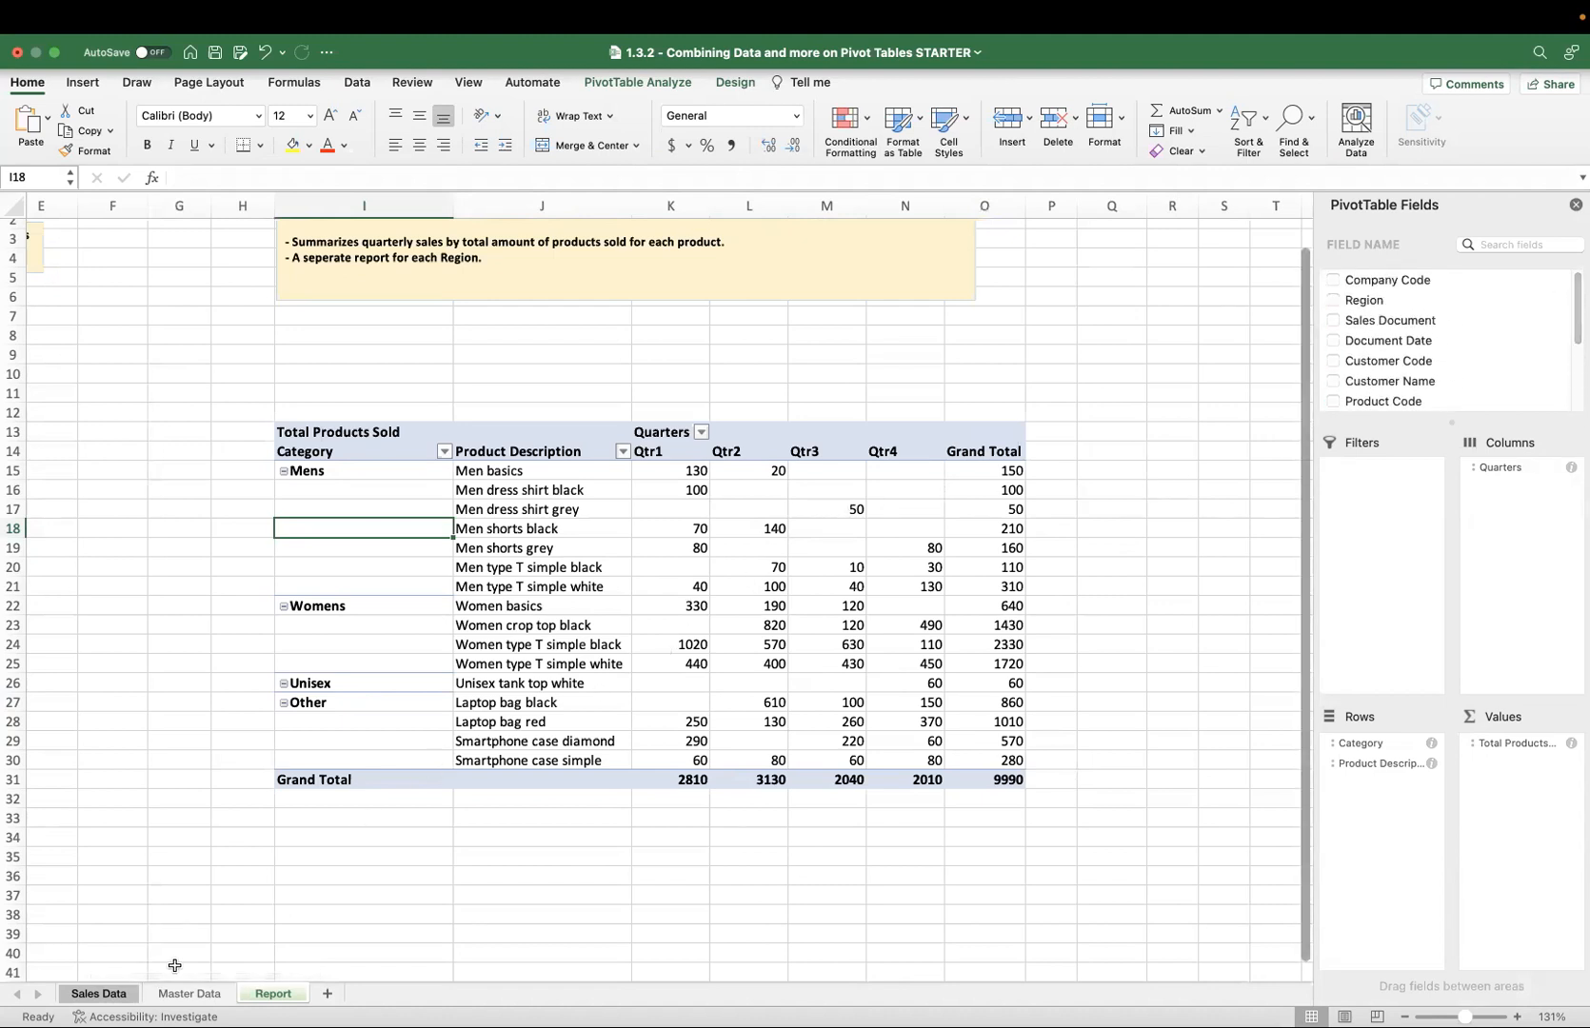
{"action": "left_click", "coordinate": [129, 995]}
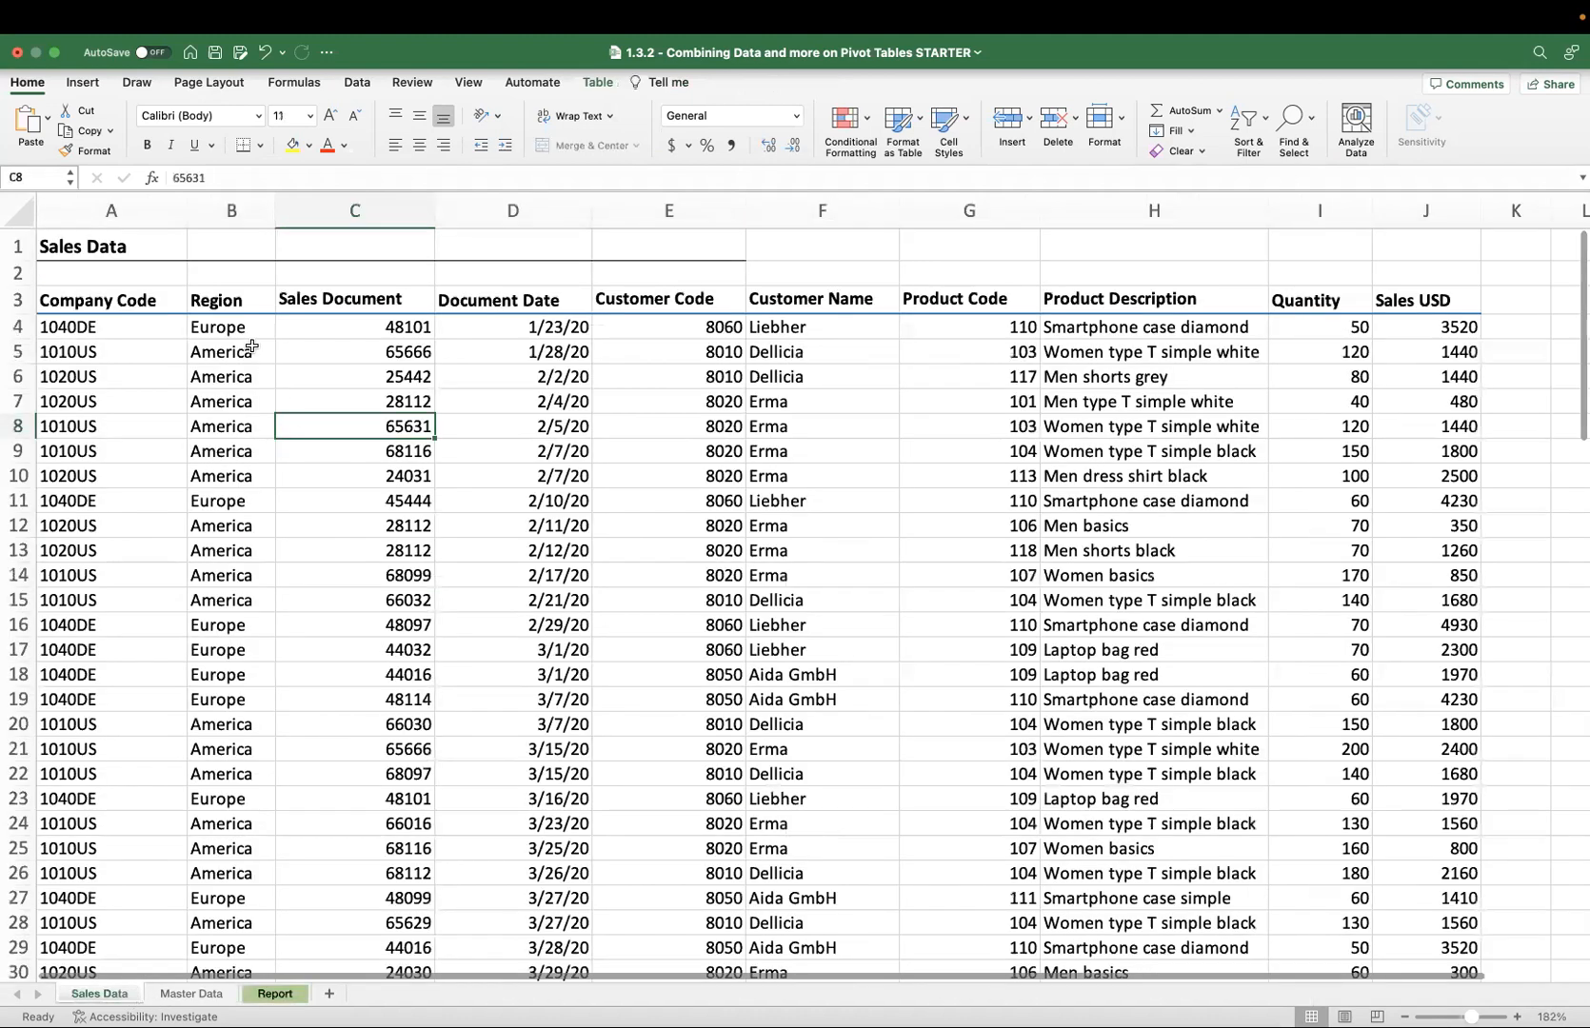
{"action": "left_click", "coordinate": [274, 993]}
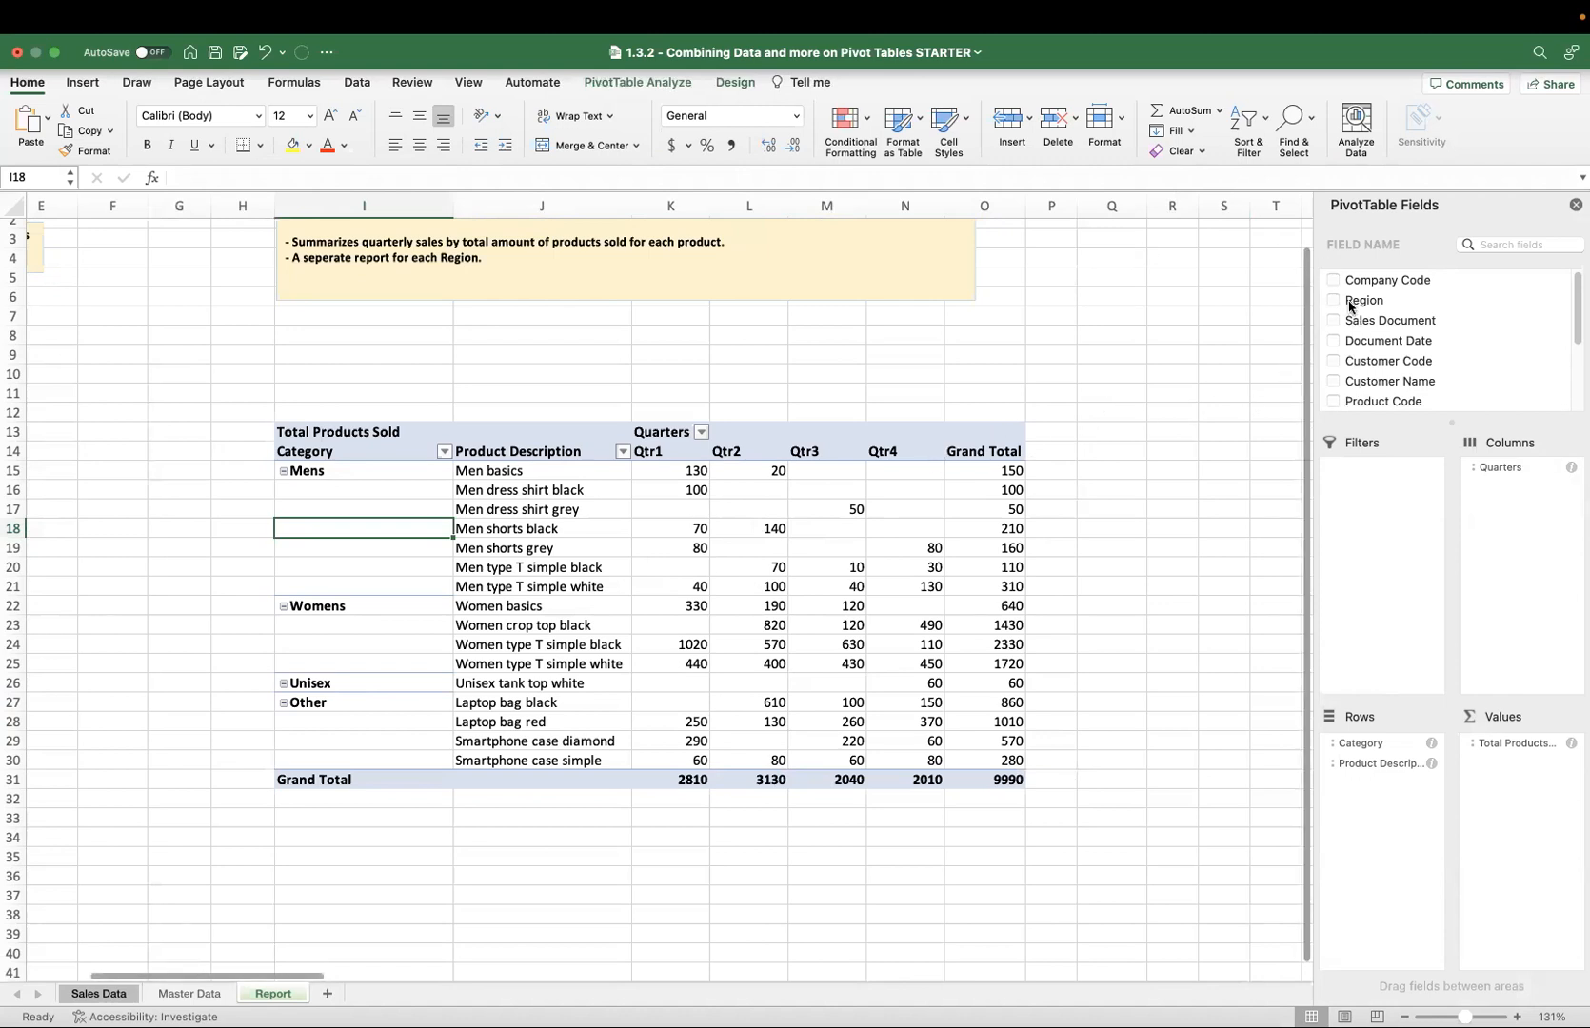
Add Region as a pivot table filter and show only the America region.
{"action": "left_click_drag", "start_coordinate": [1357, 303], "coordinate": [1333, 481]}
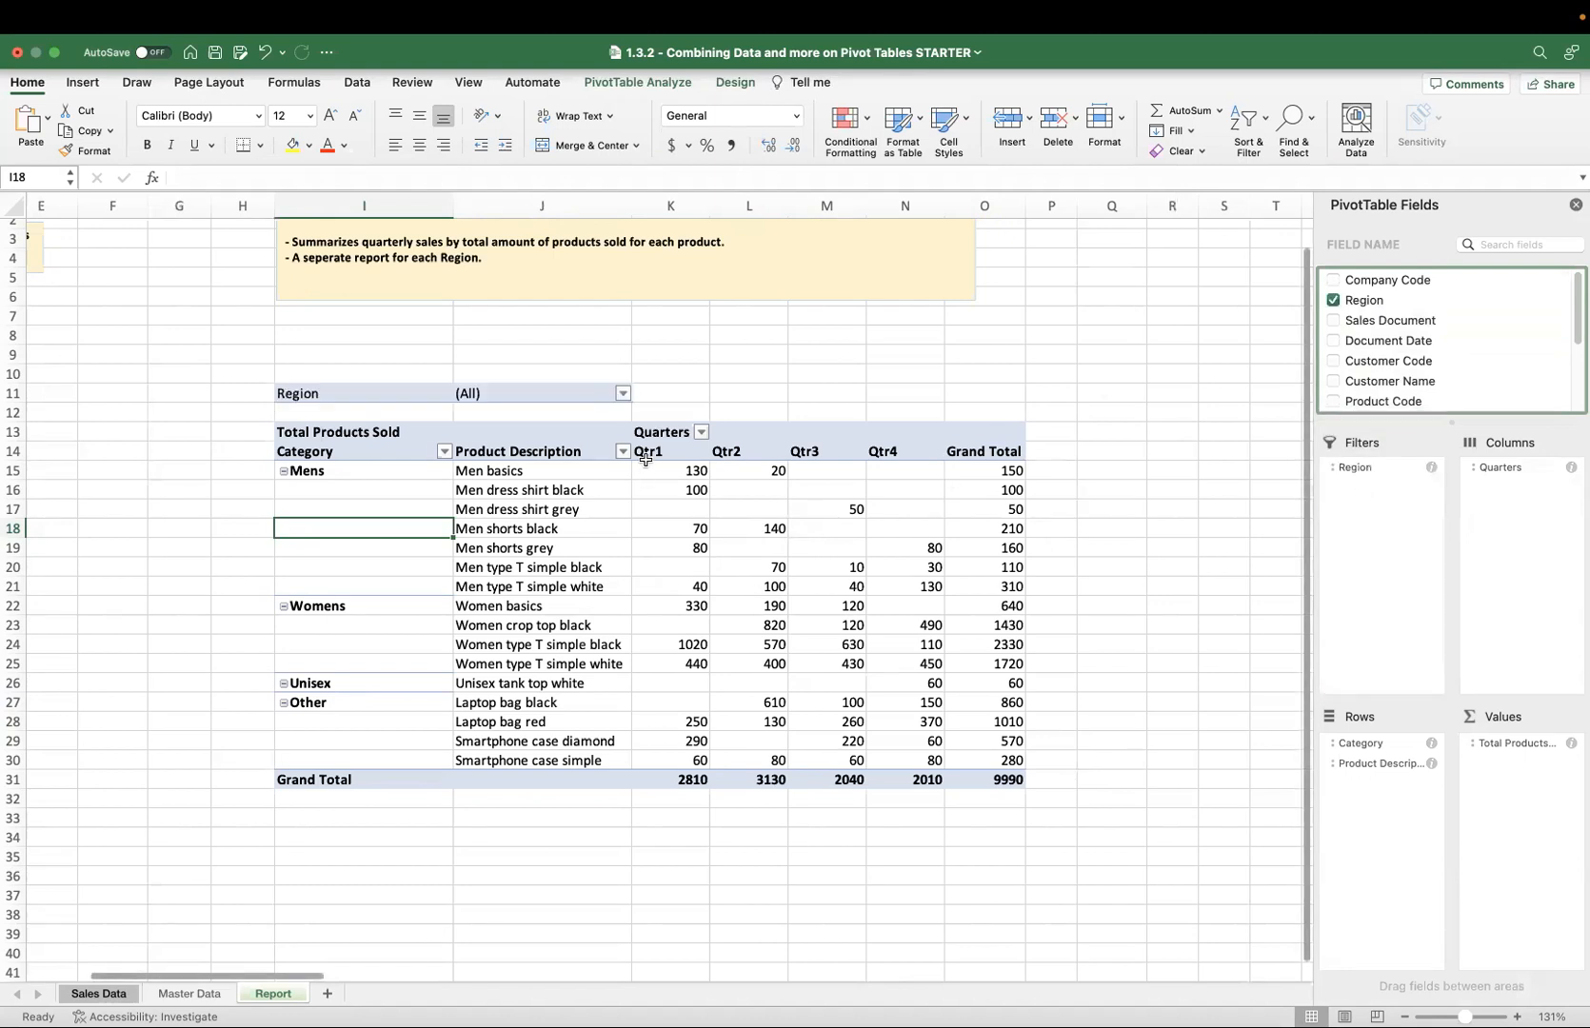
{"action": "left_click", "coordinate": [623, 393]}
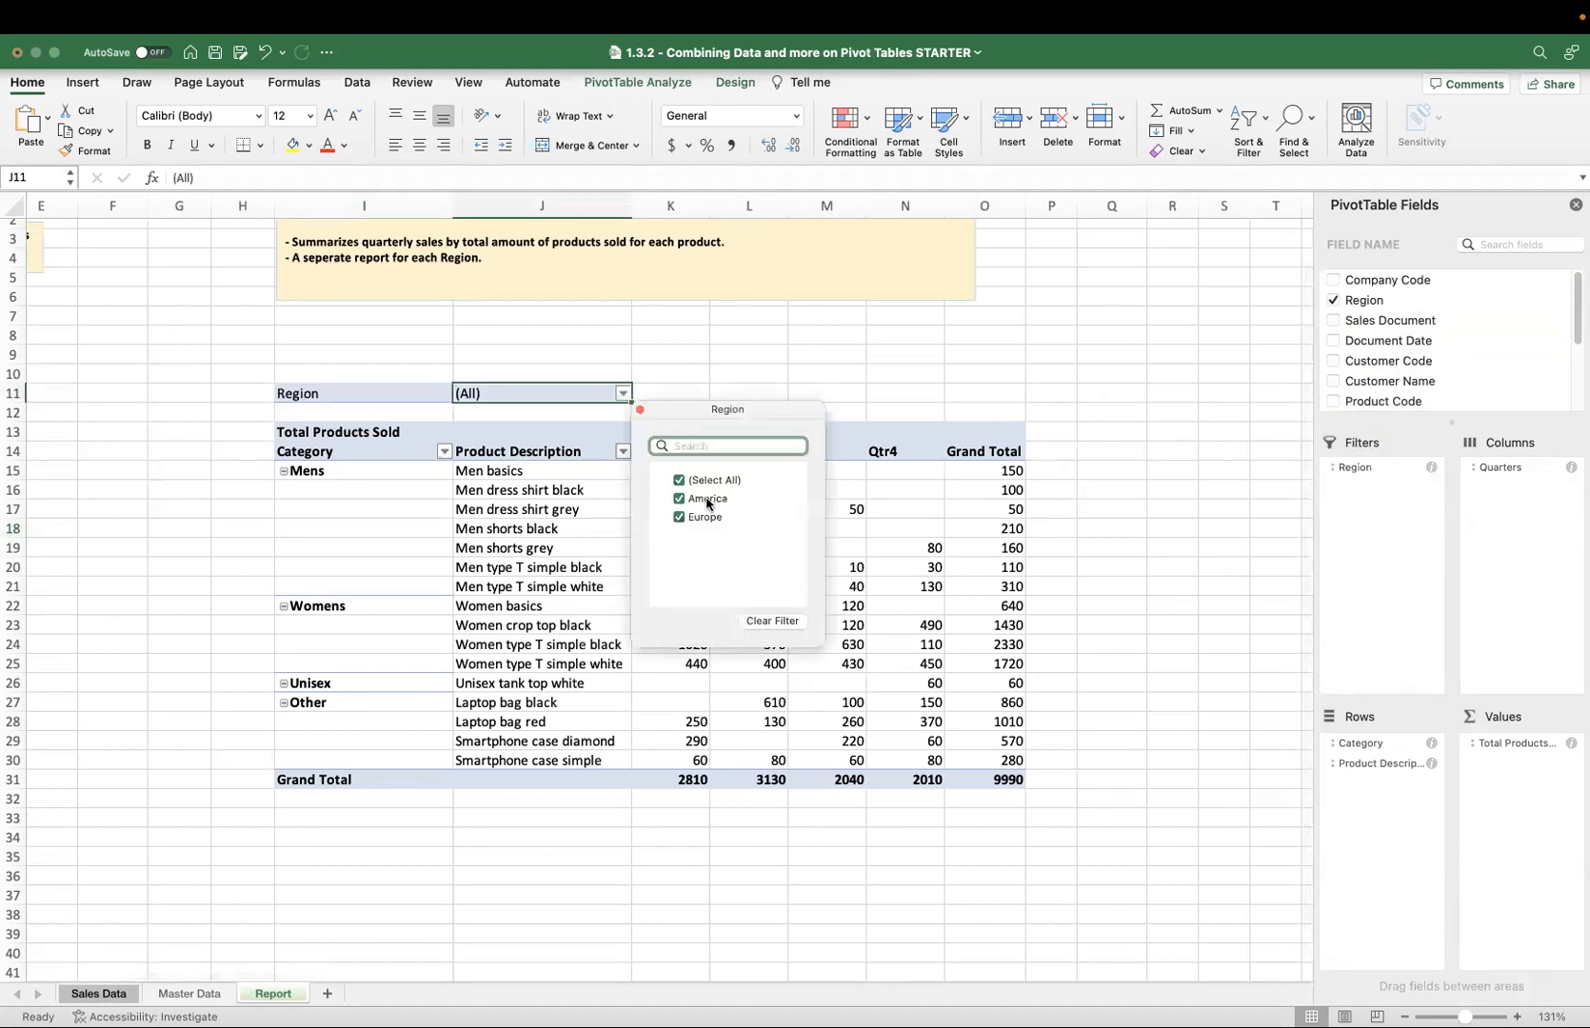
{"action": "left_click", "coordinate": [680, 480]}
{"action": "left_click", "coordinate": [679, 498]}
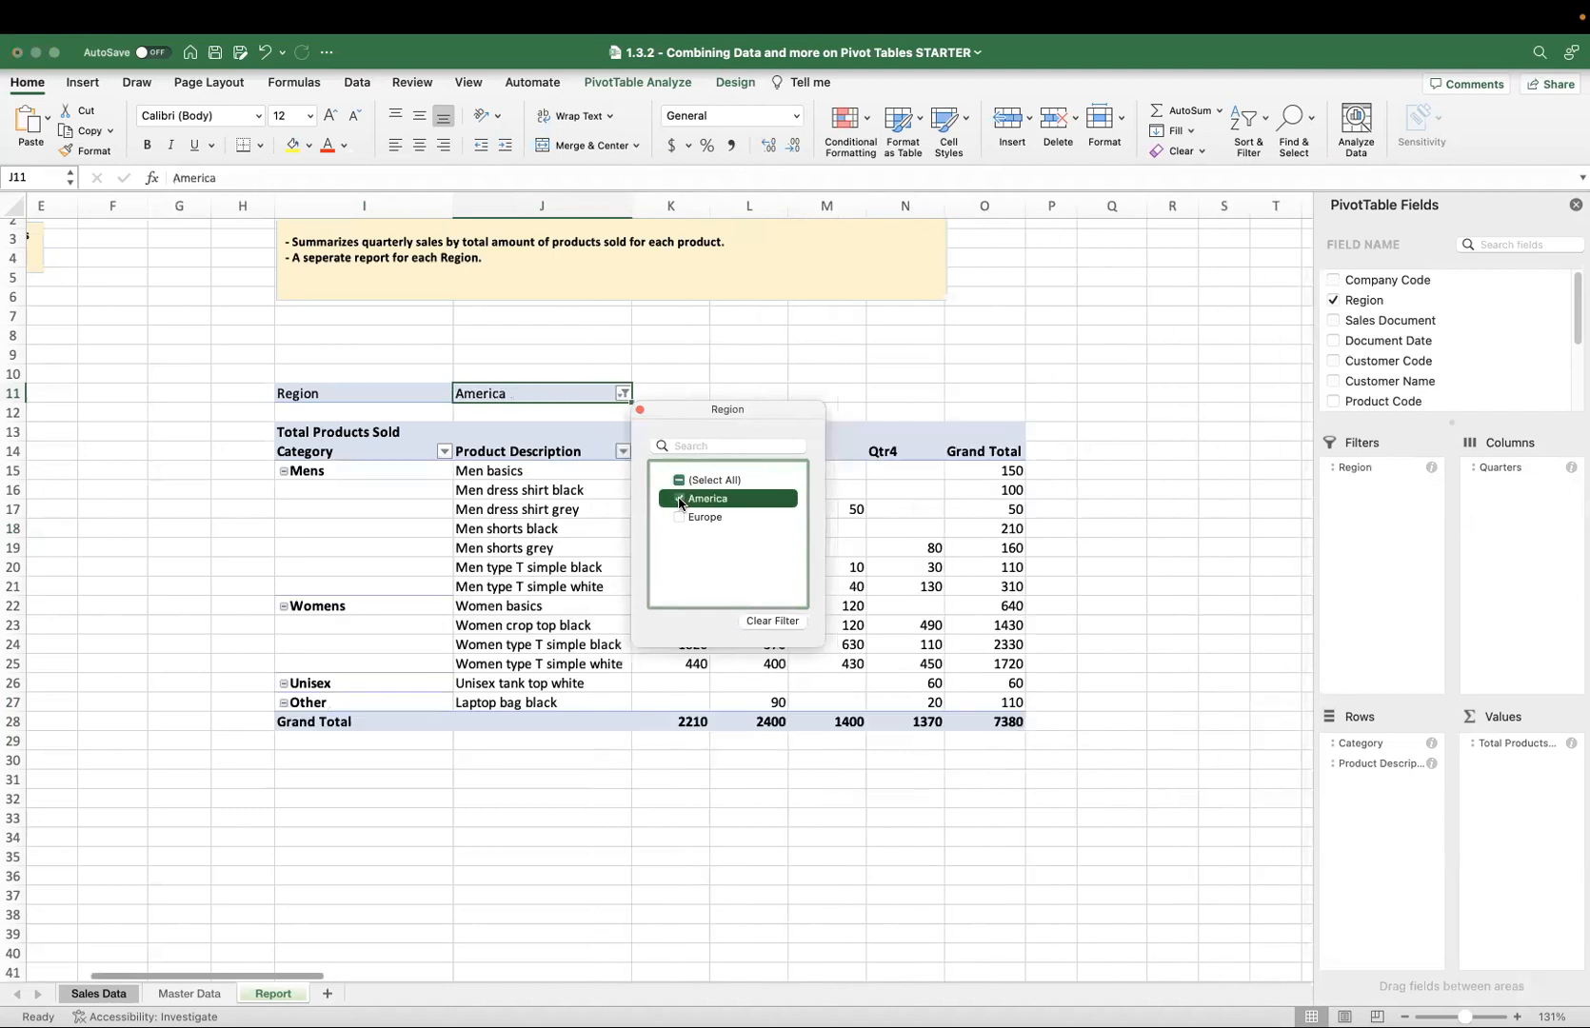
{"action": "left_click", "coordinate": [941, 577]}
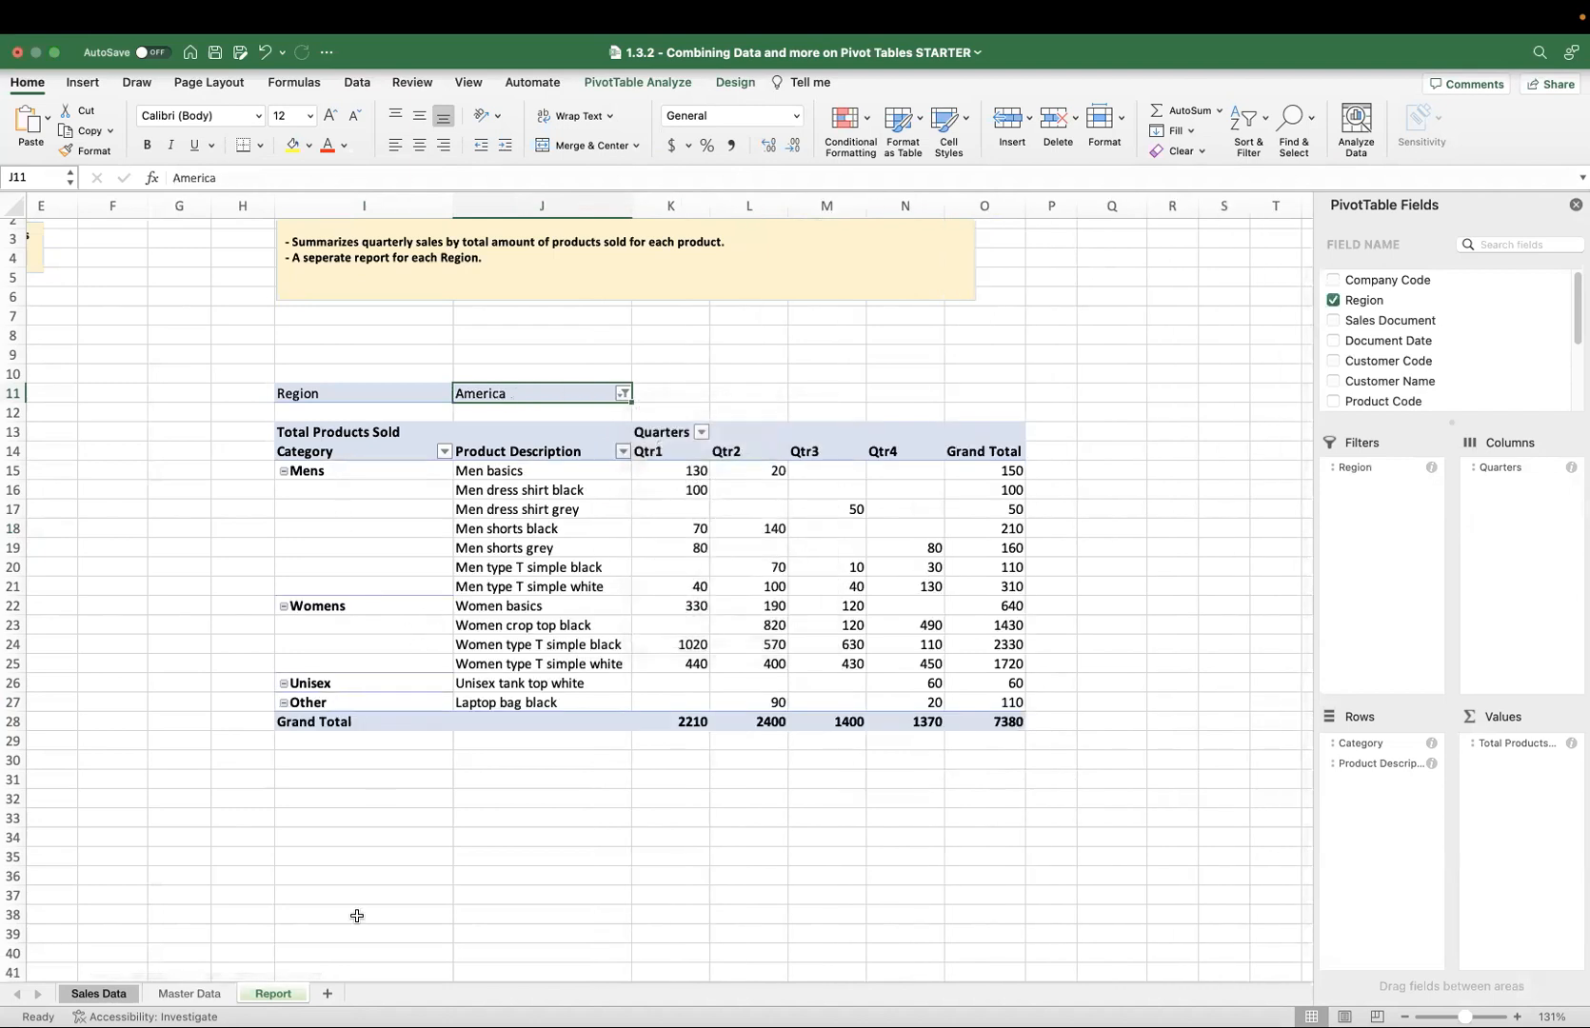
Add a new blank worksheet to the workbook.
{"action": "left_click", "coordinate": [331, 994]}
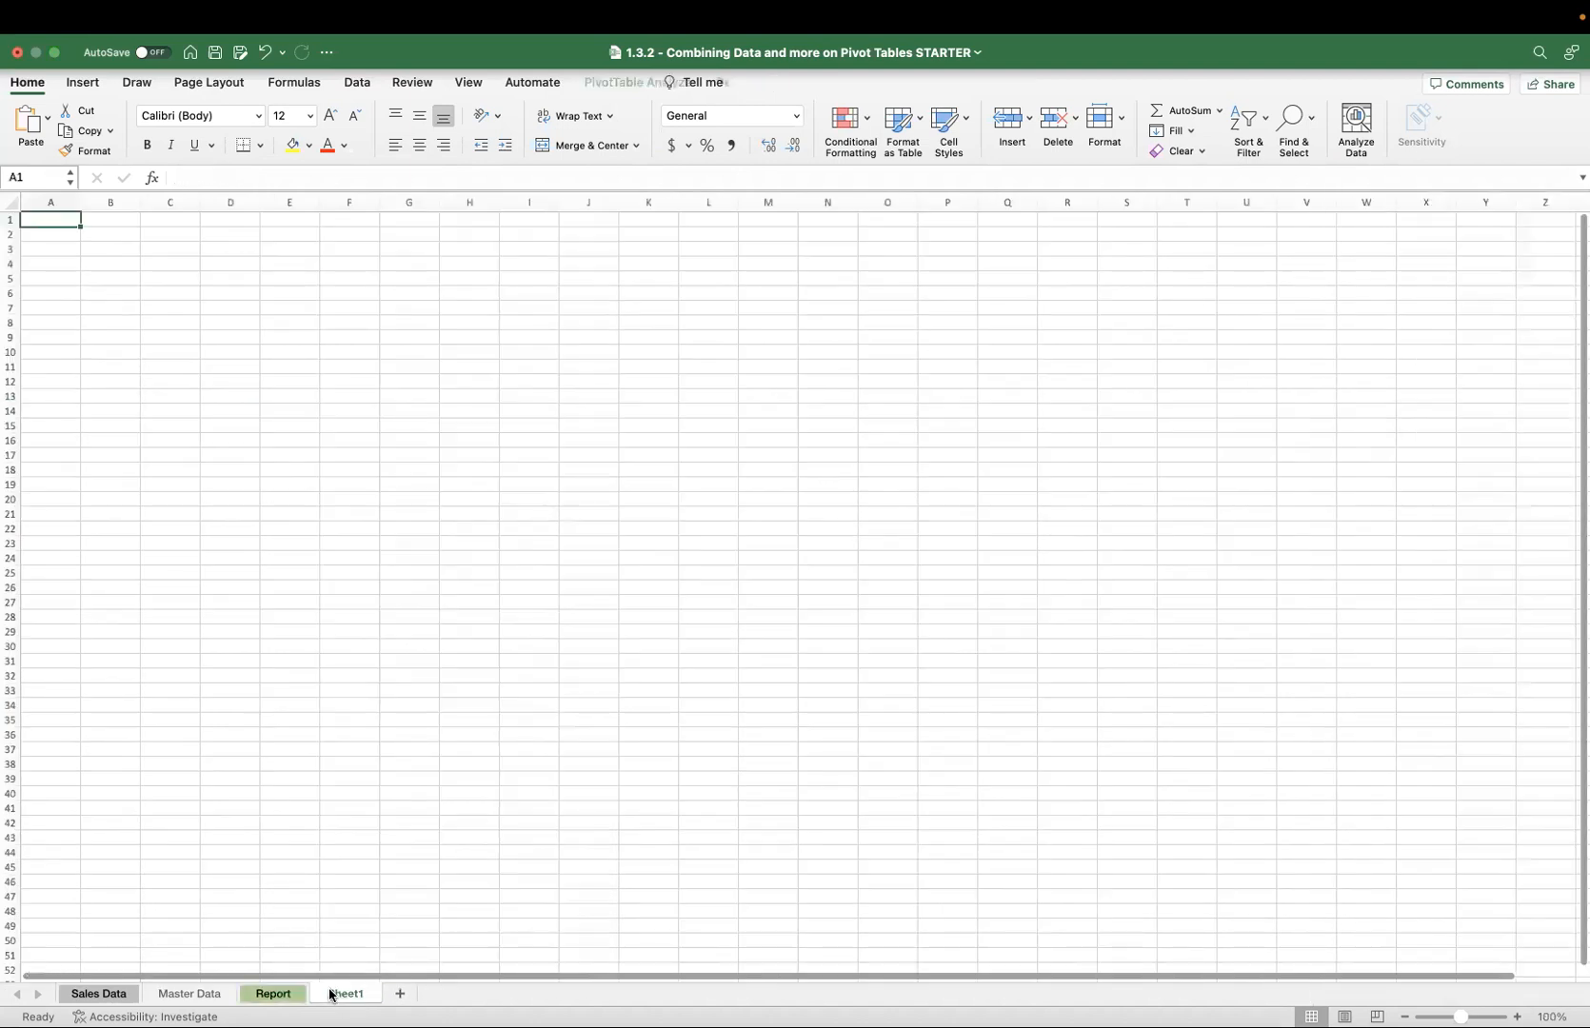
{"action": "double_click", "coordinate": [332, 994]}
{"action": "type", "text": "A"}
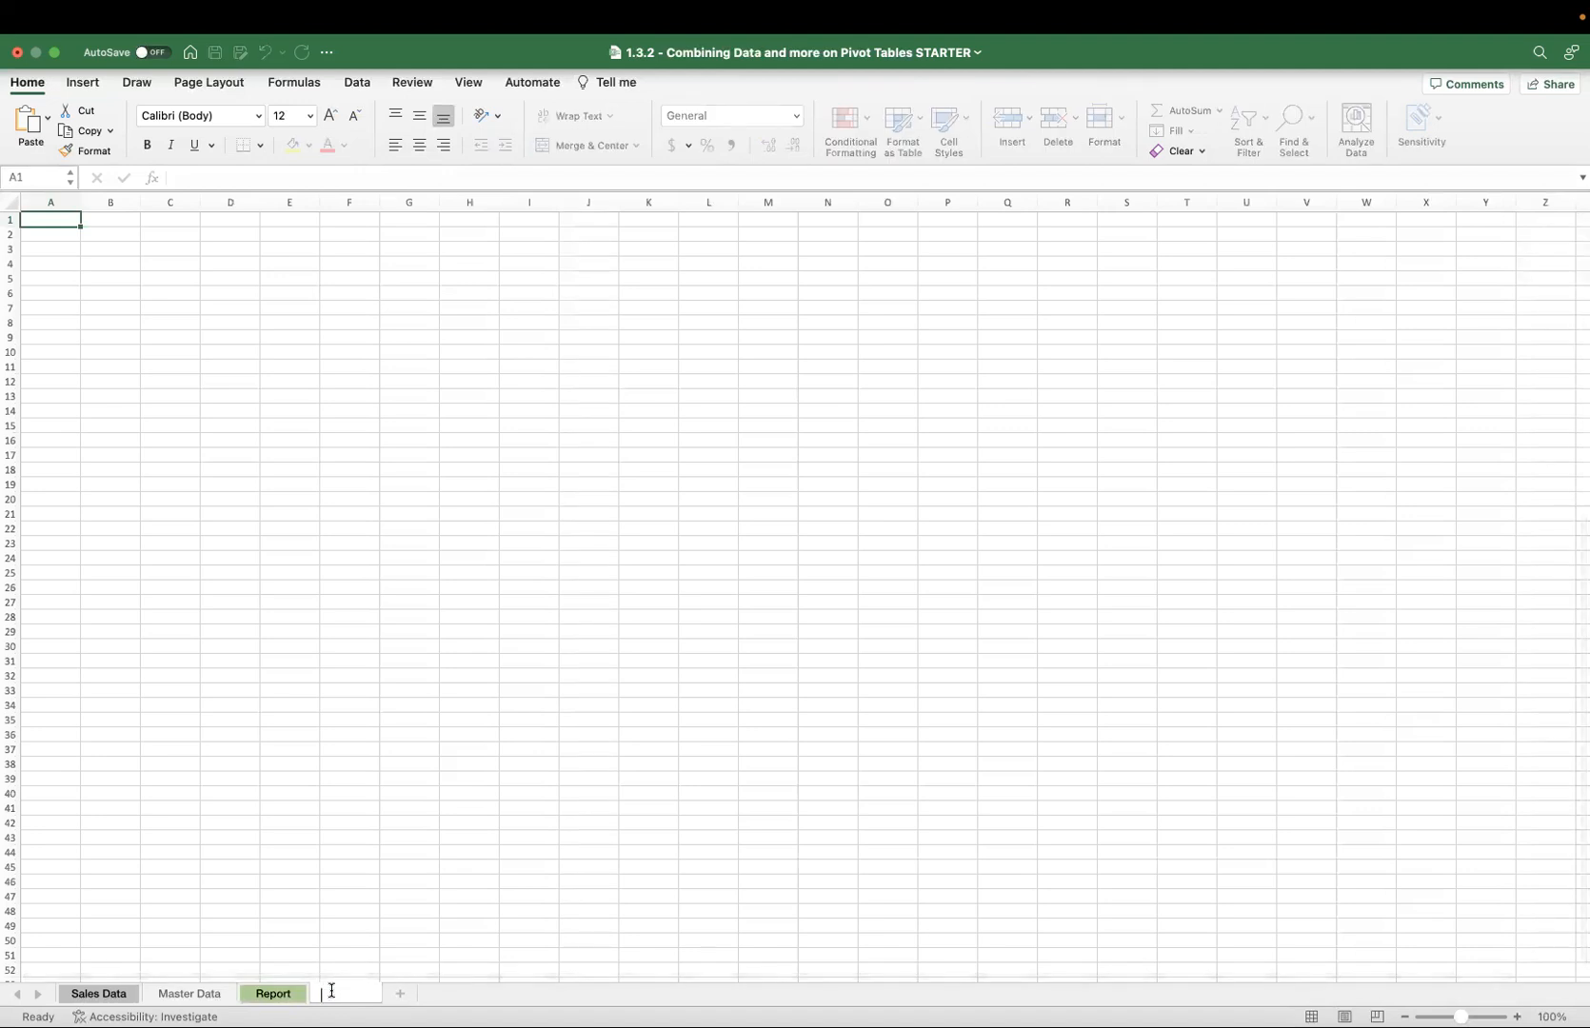
{"action": "left_click", "coordinate": [390, 952]}
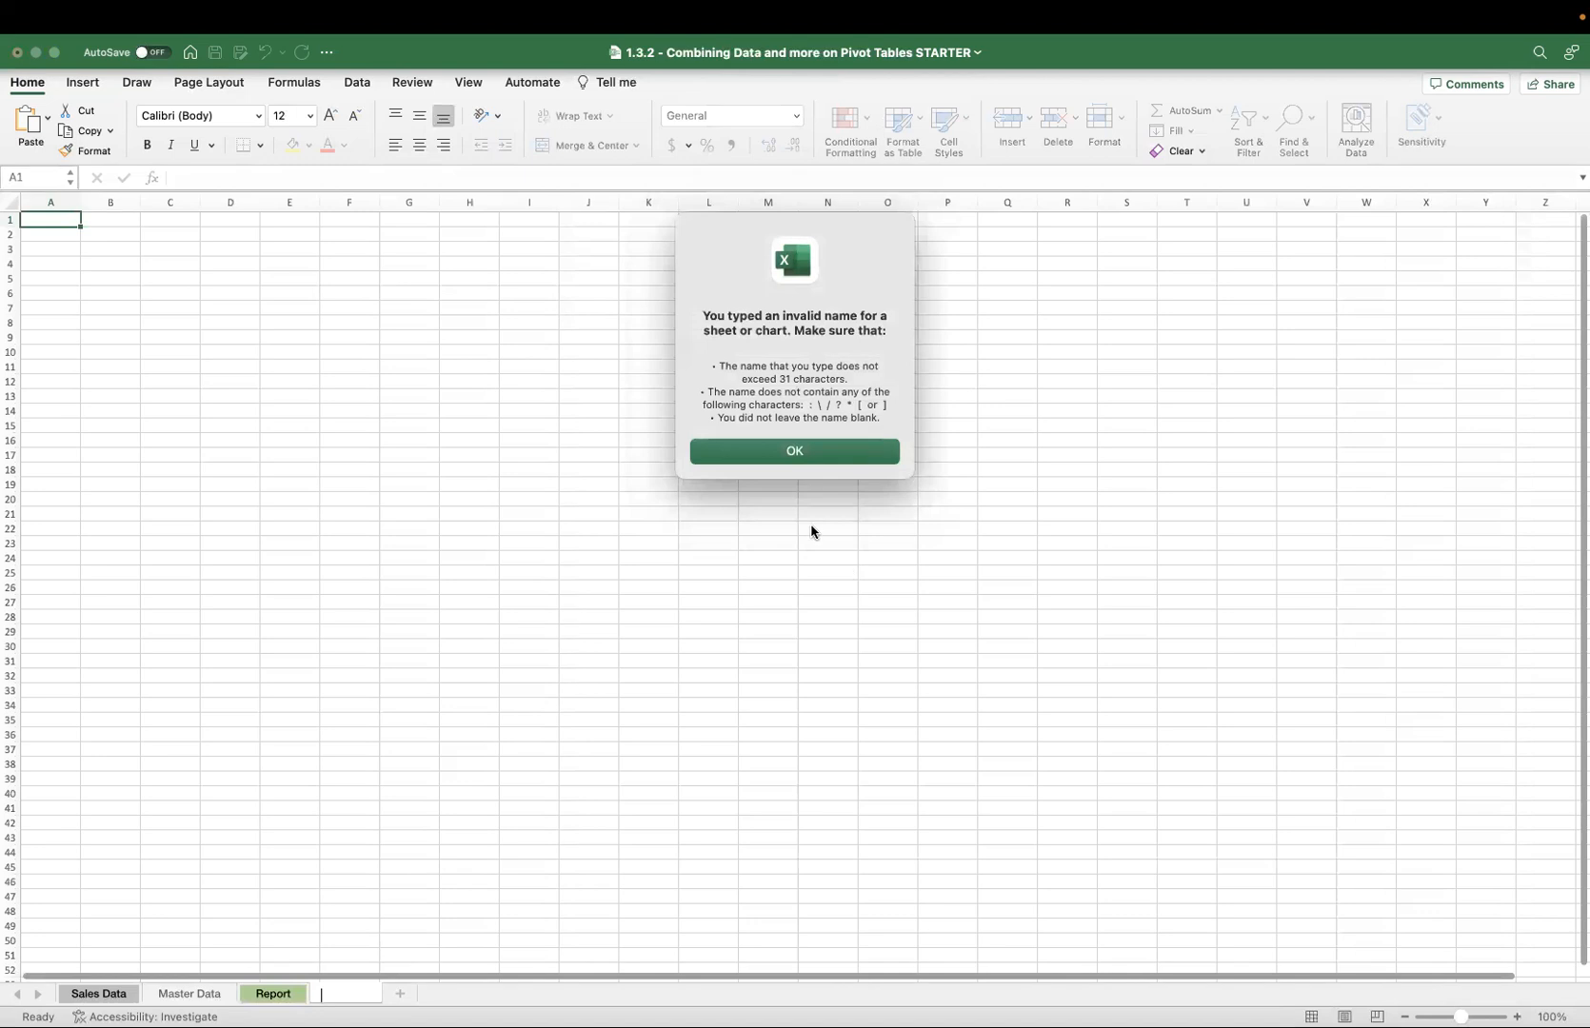
{"action": "left_click", "coordinate": [787, 457]}
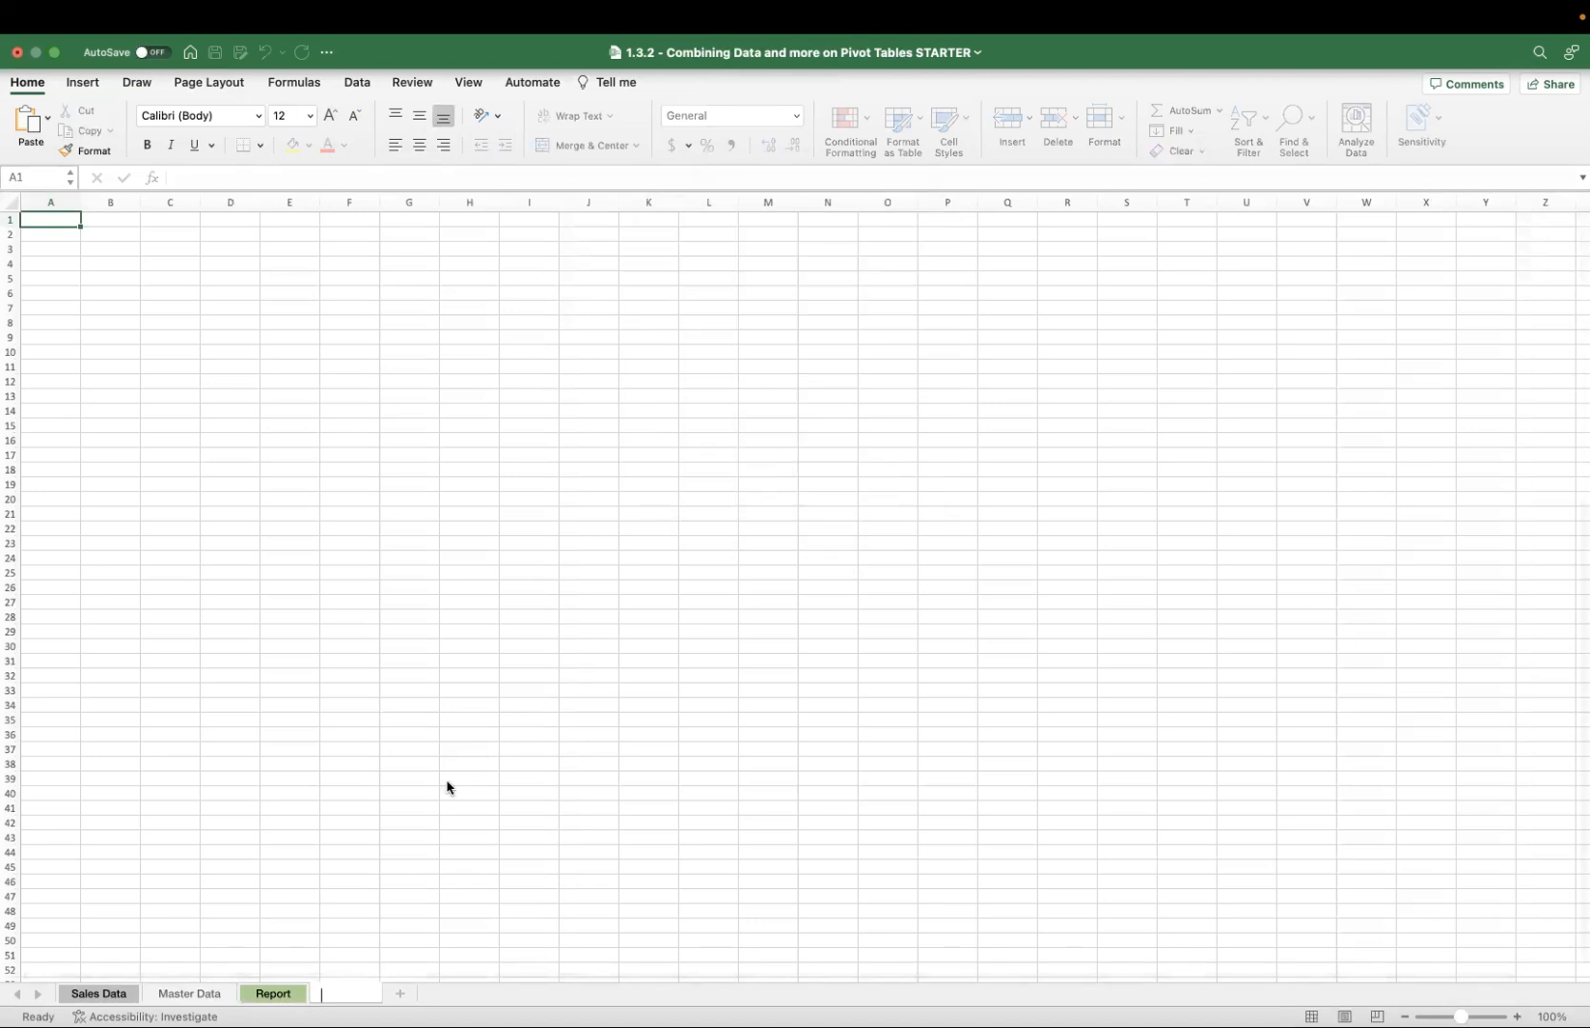
{"action": "key", "text": "Escape"}
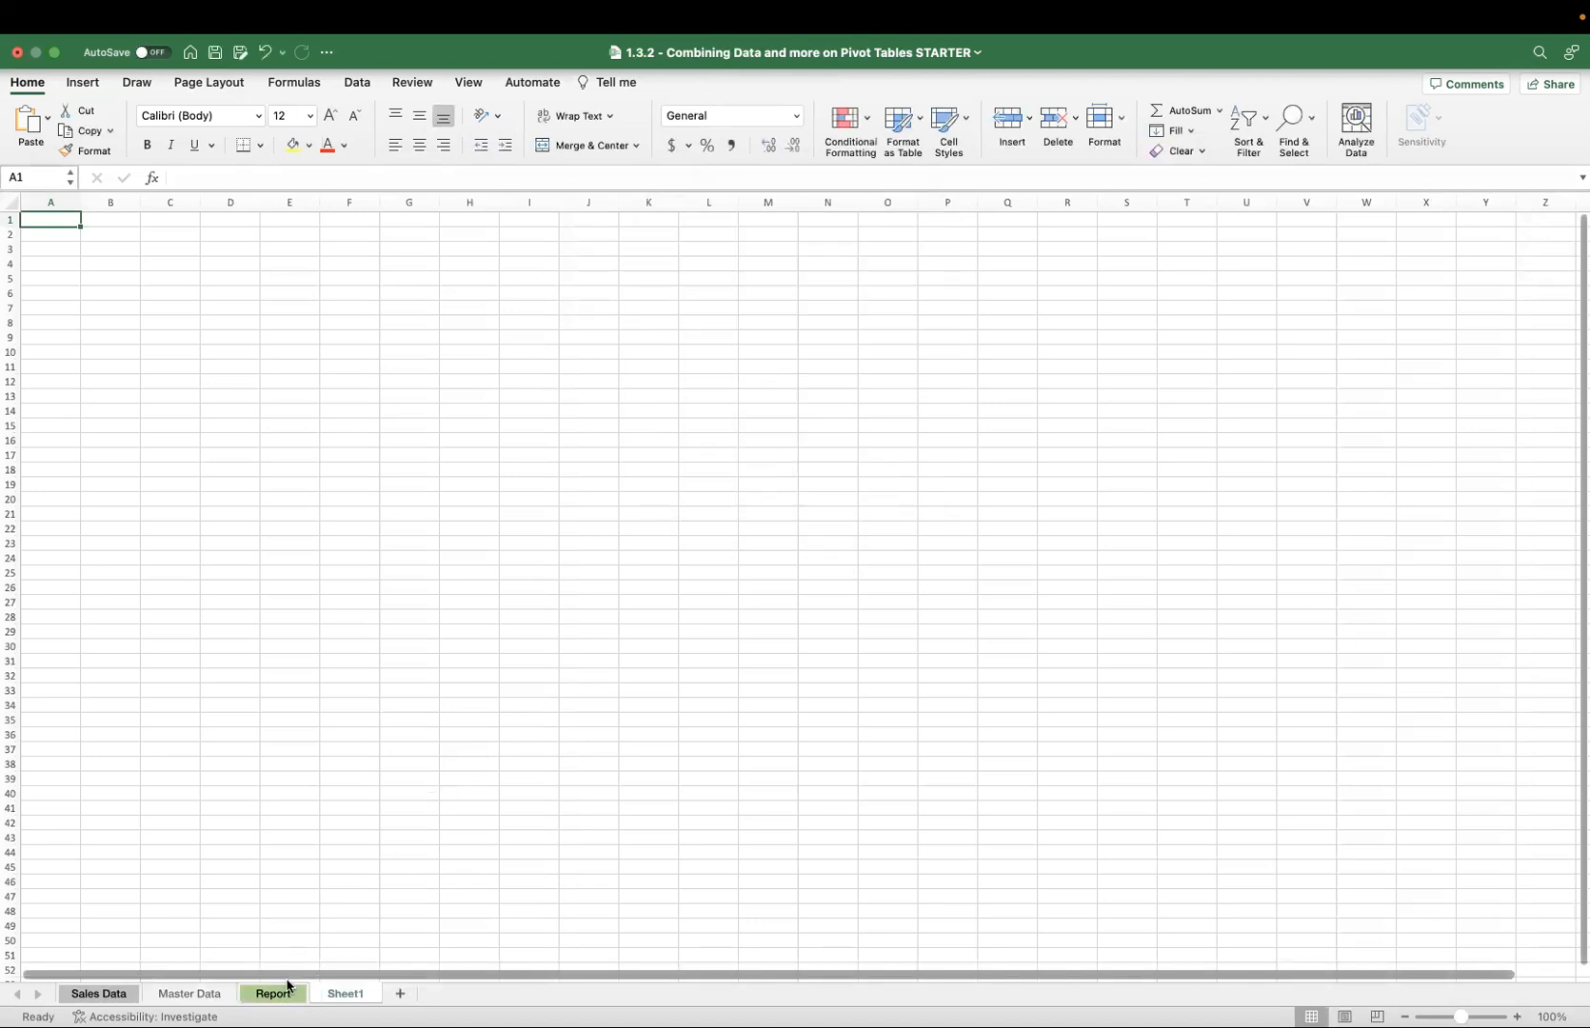
Copy the America-filtered pivot table range from the Report sheet.
{"action": "left_click", "coordinate": [279, 995]}
{"action": "left_click_drag", "start_coordinate": [358, 435], "coordinate": [991, 716]}
{"action": "key", "text": "super+c"}
{"action": "left_click", "coordinate": [359, 995]}
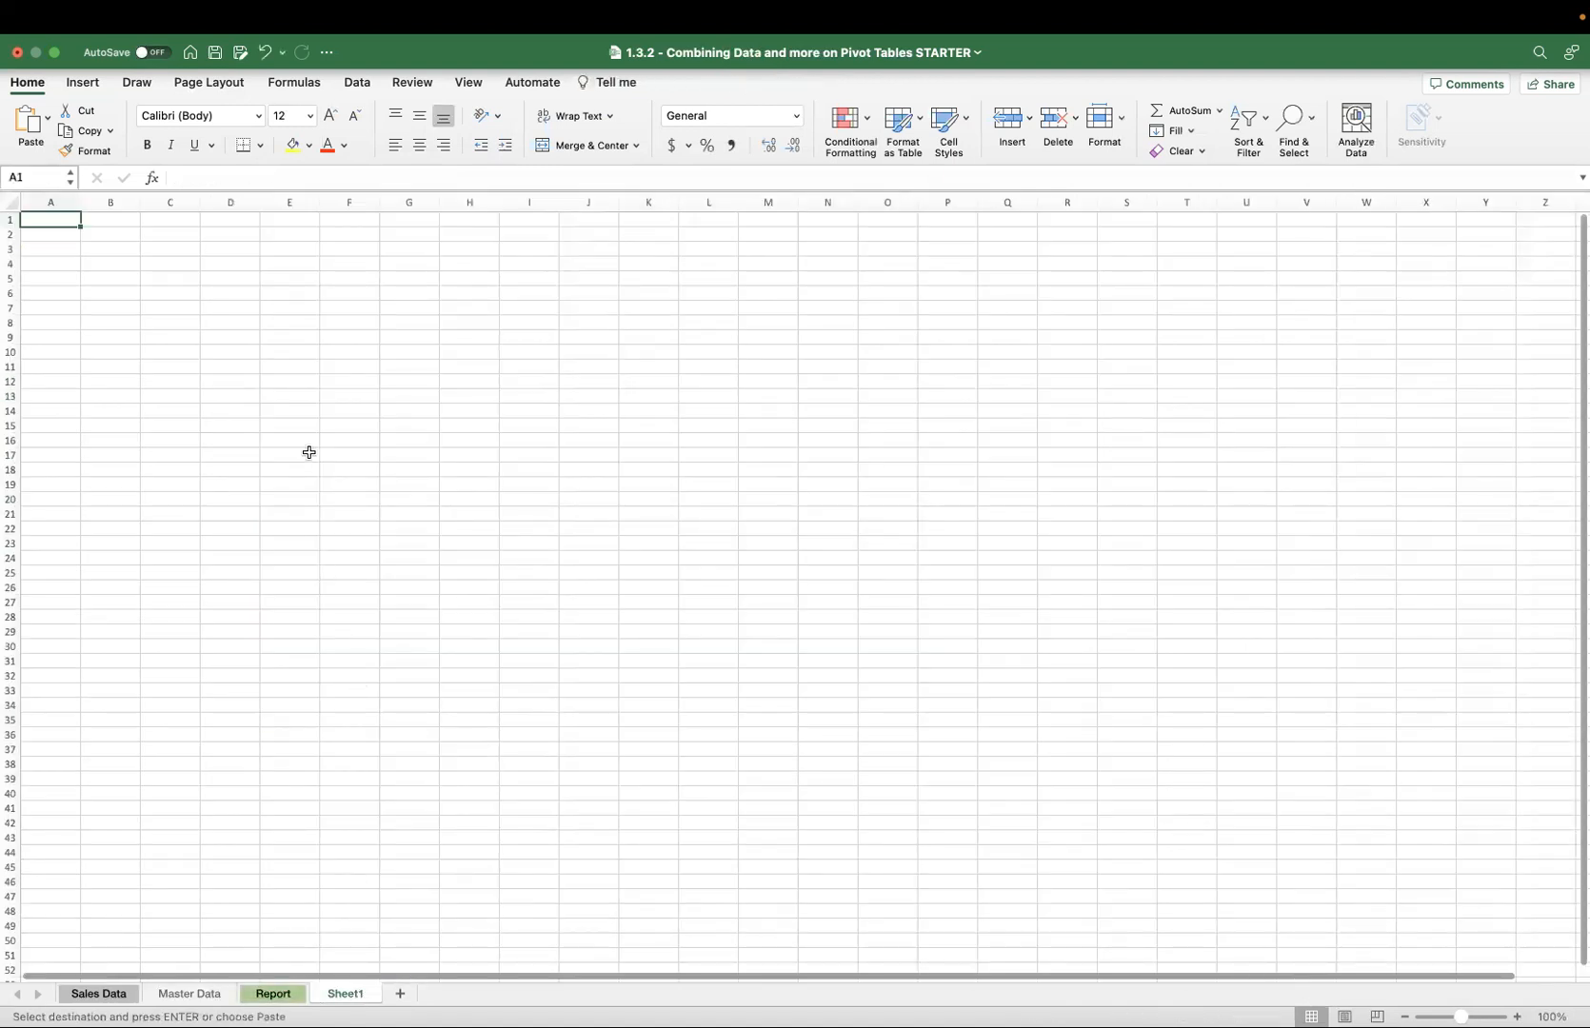
Paste the copied pivot table into cell C3 of Sheet1 as Values & Number Formatting.
{"action": "right_click", "coordinate": [172, 247]}
{"action": "mouse_move", "coordinate": [296, 314]}
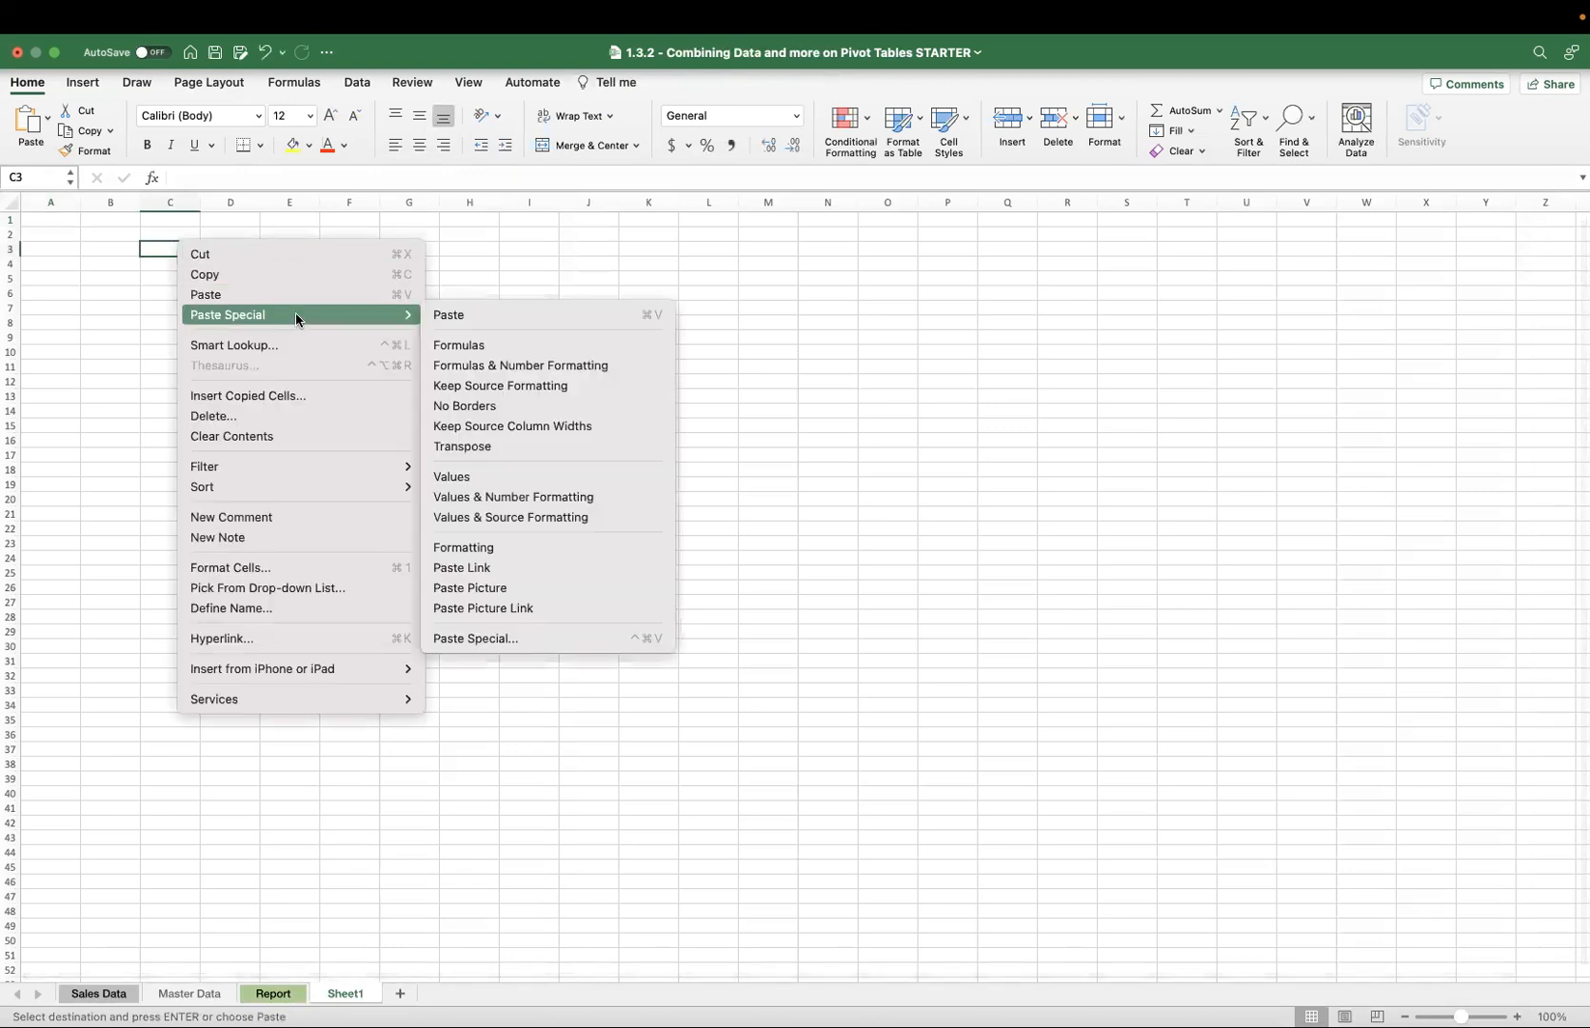
{"action": "left_click", "coordinate": [452, 477]}
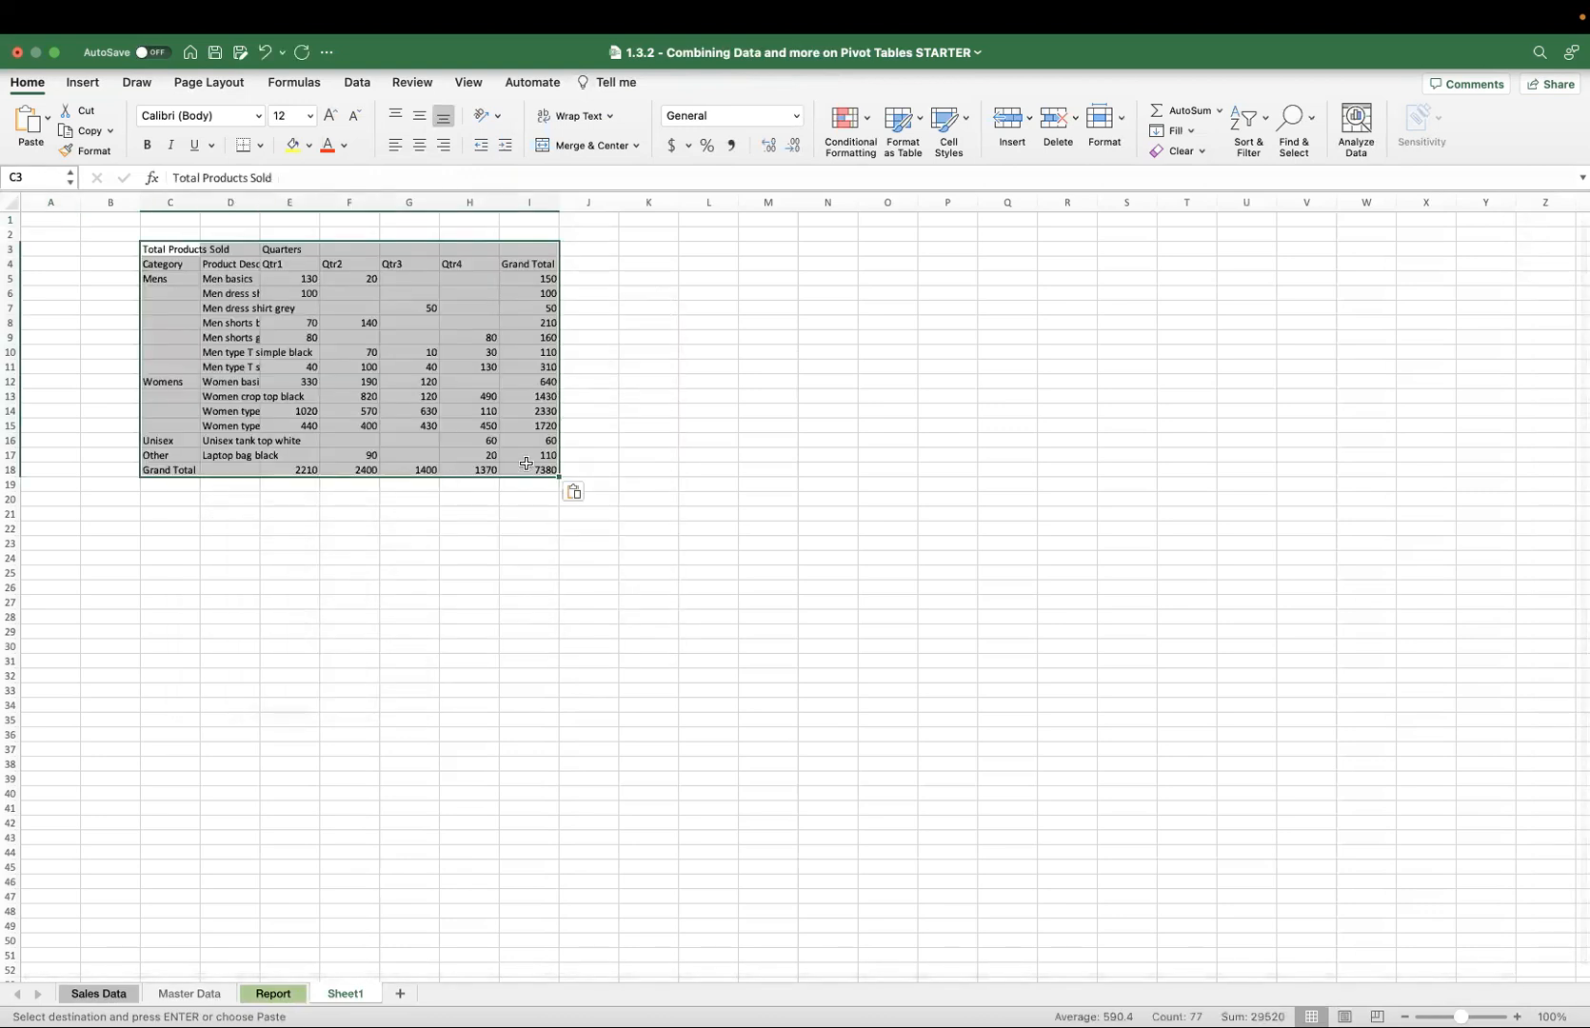
{"action": "left_click", "coordinate": [573, 491]}
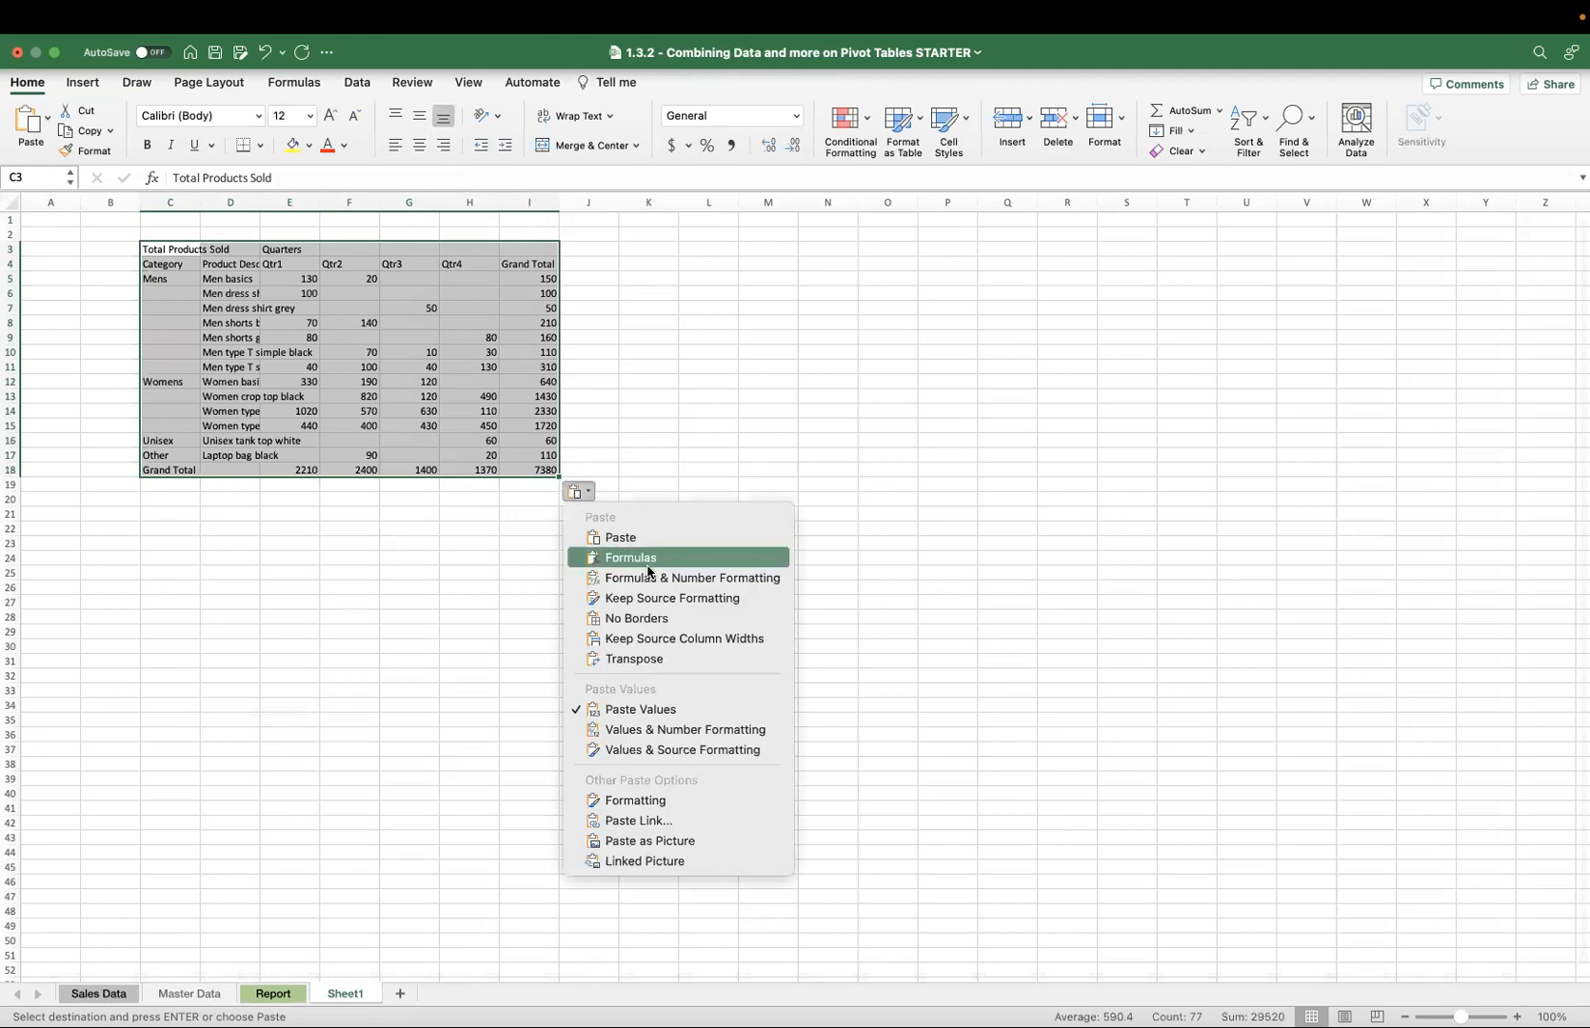
{"action": "left_click", "coordinate": [659, 800]}
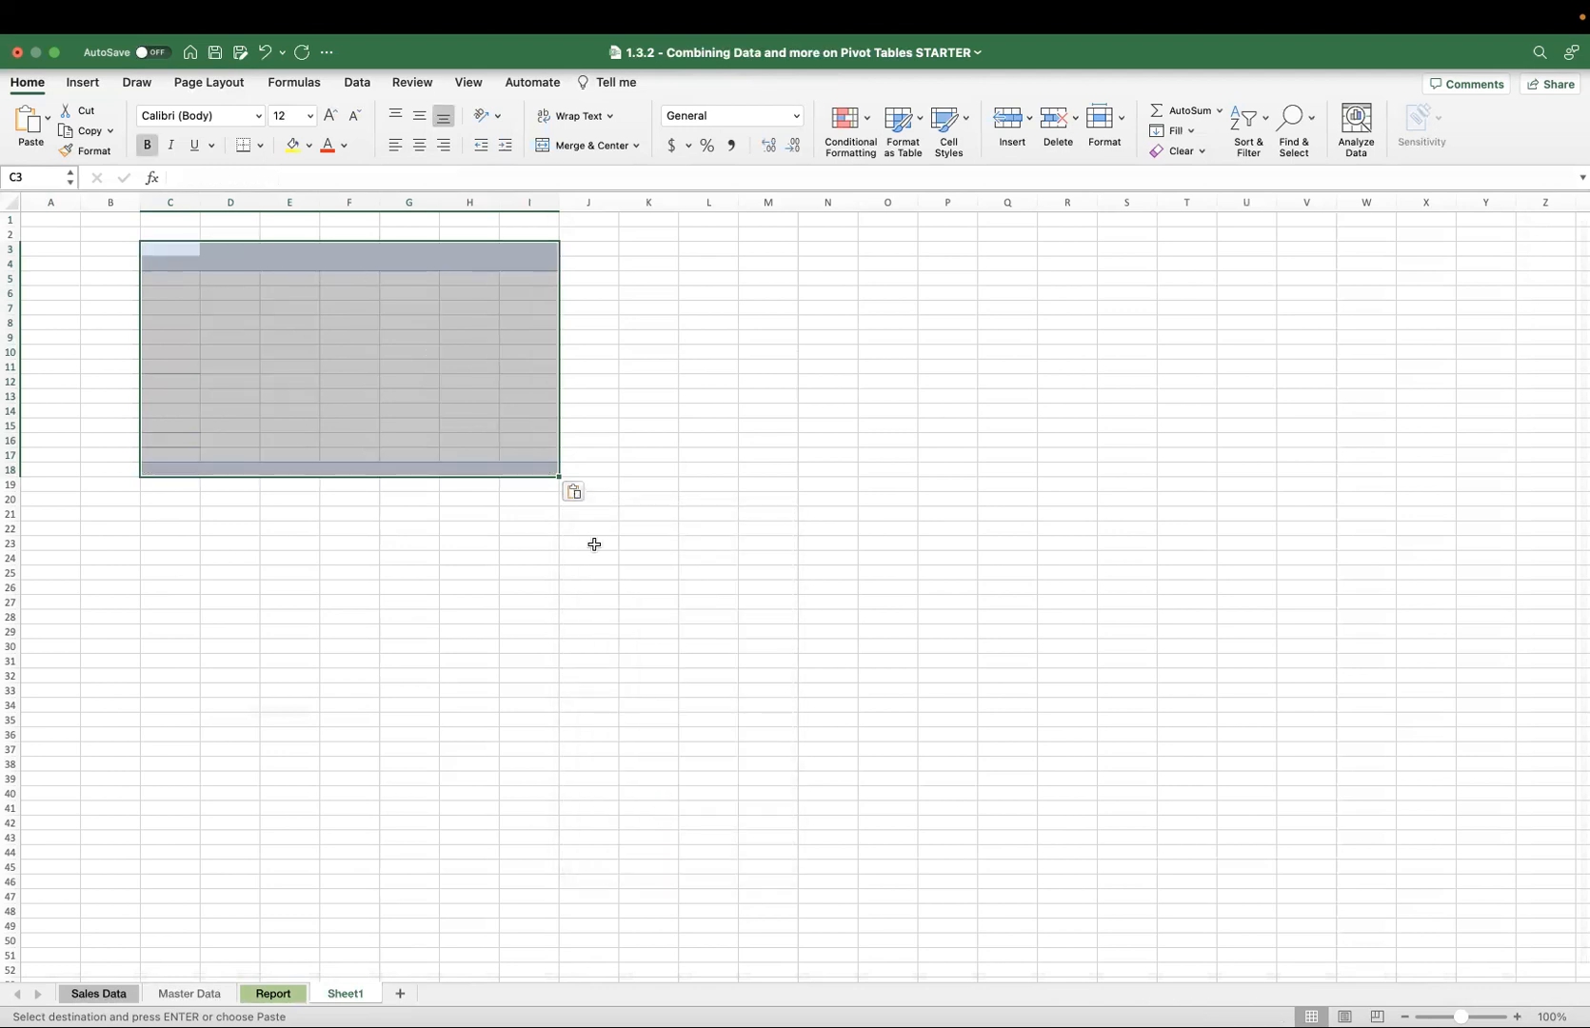
{"action": "left_click", "coordinate": [577, 491]}
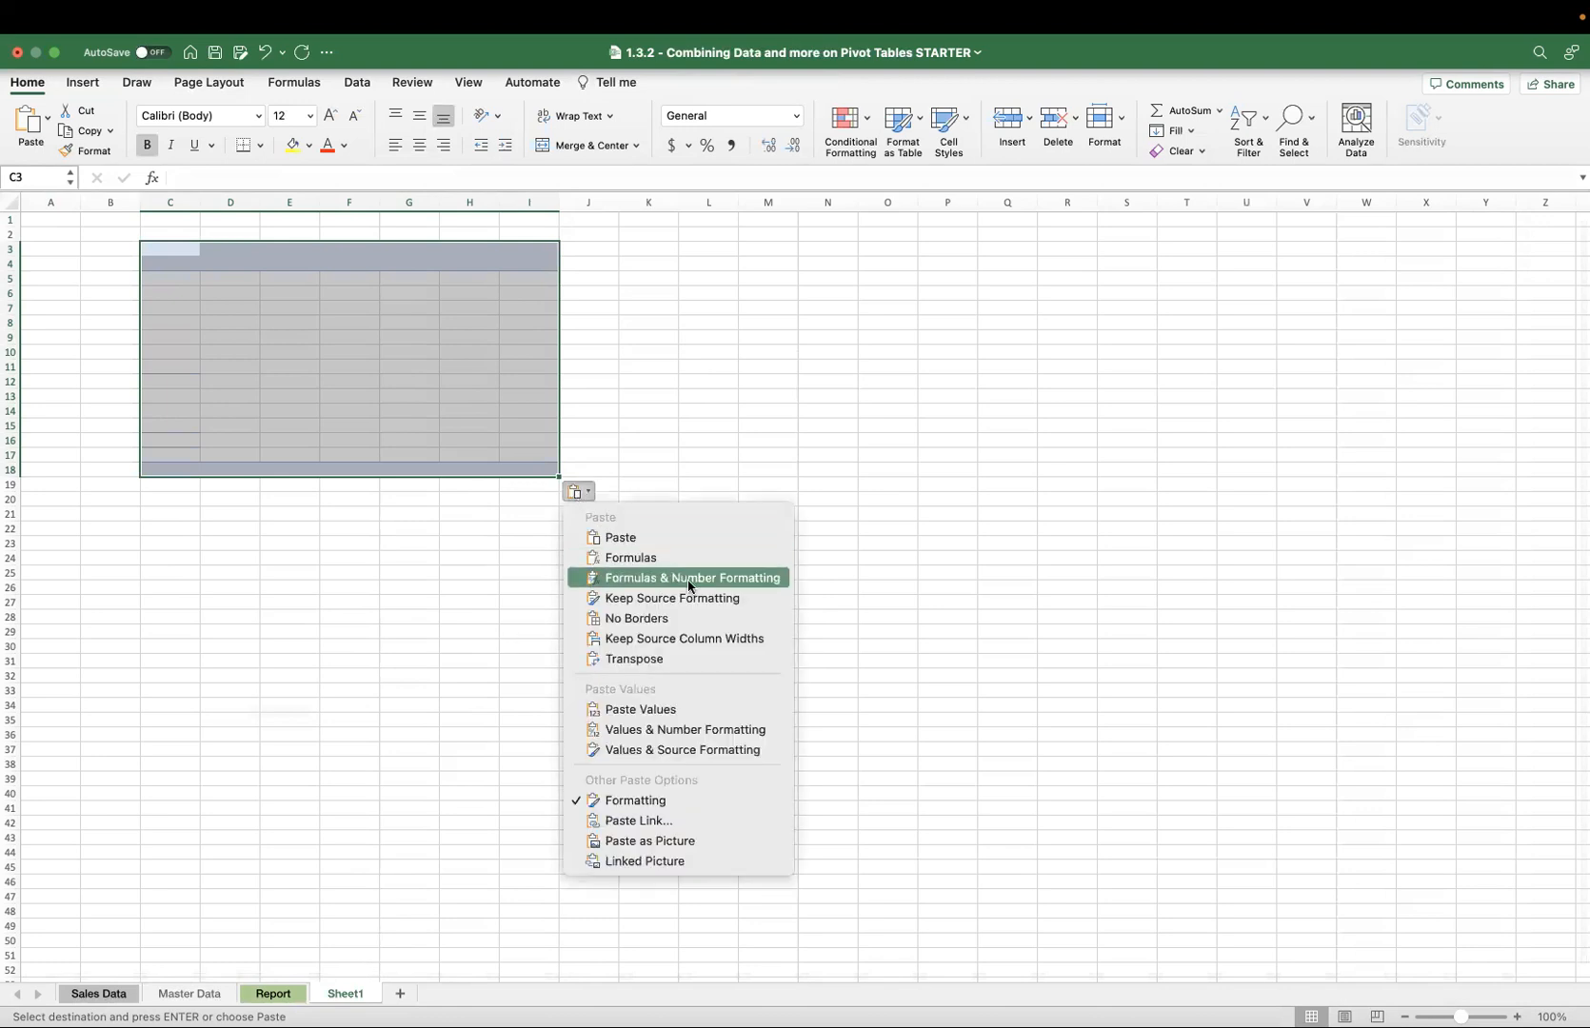
{"action": "left_click", "coordinate": [683, 731]}
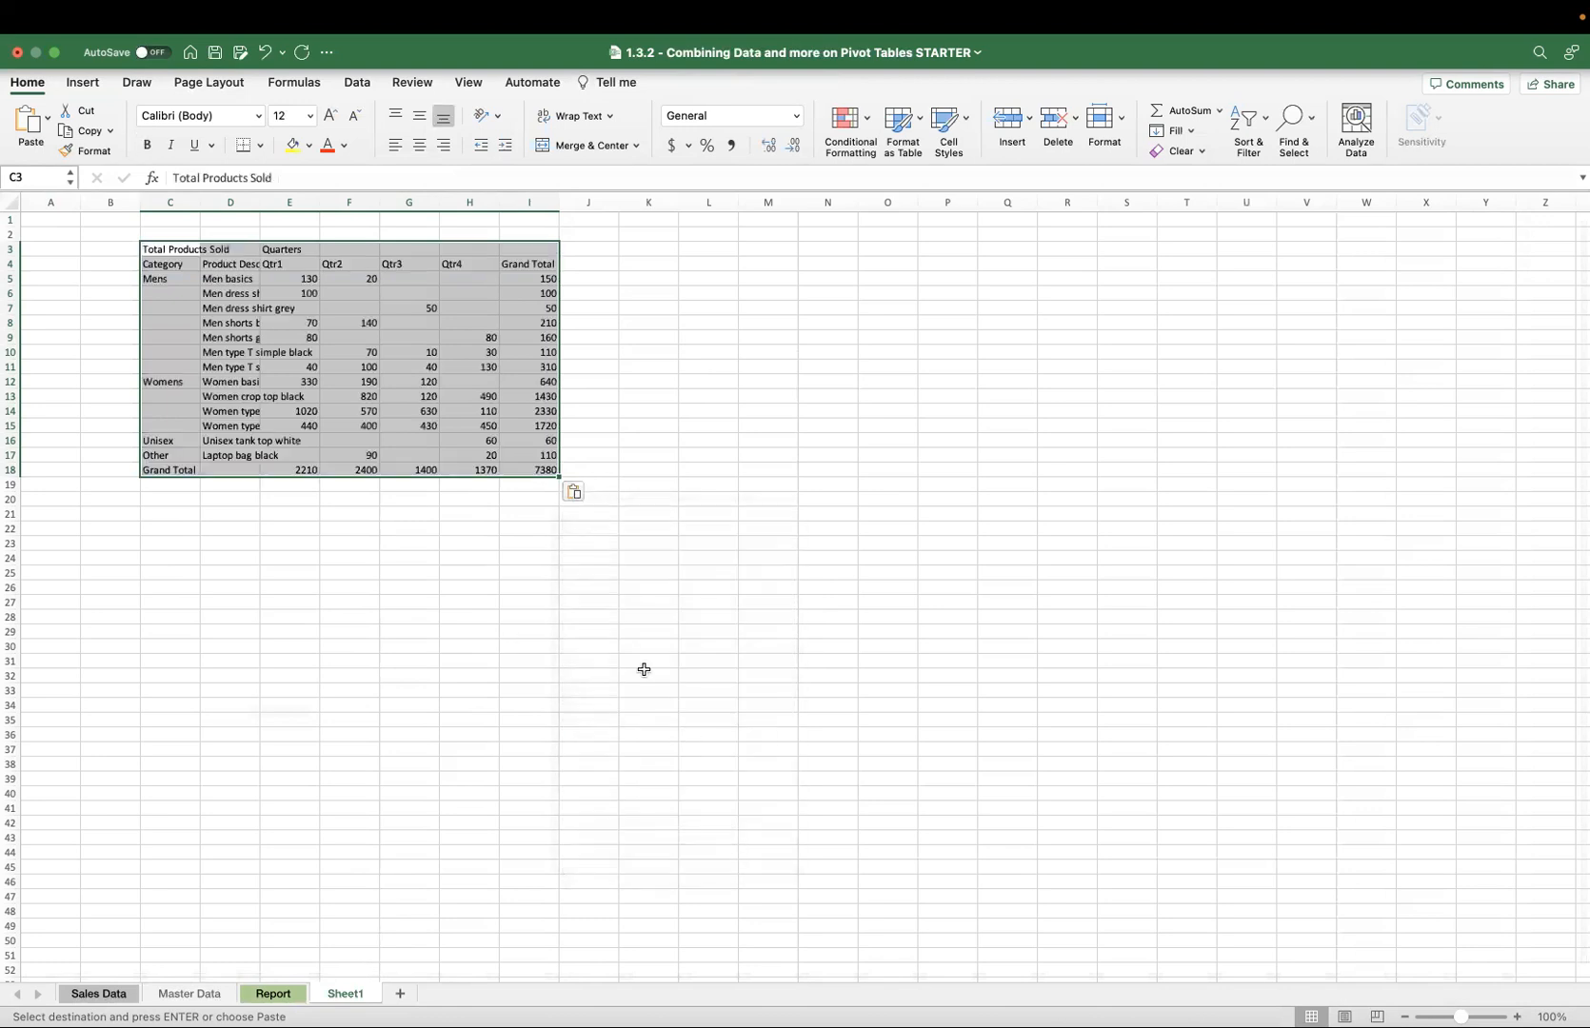
{"action": "left_click", "coordinate": [432, 523]}
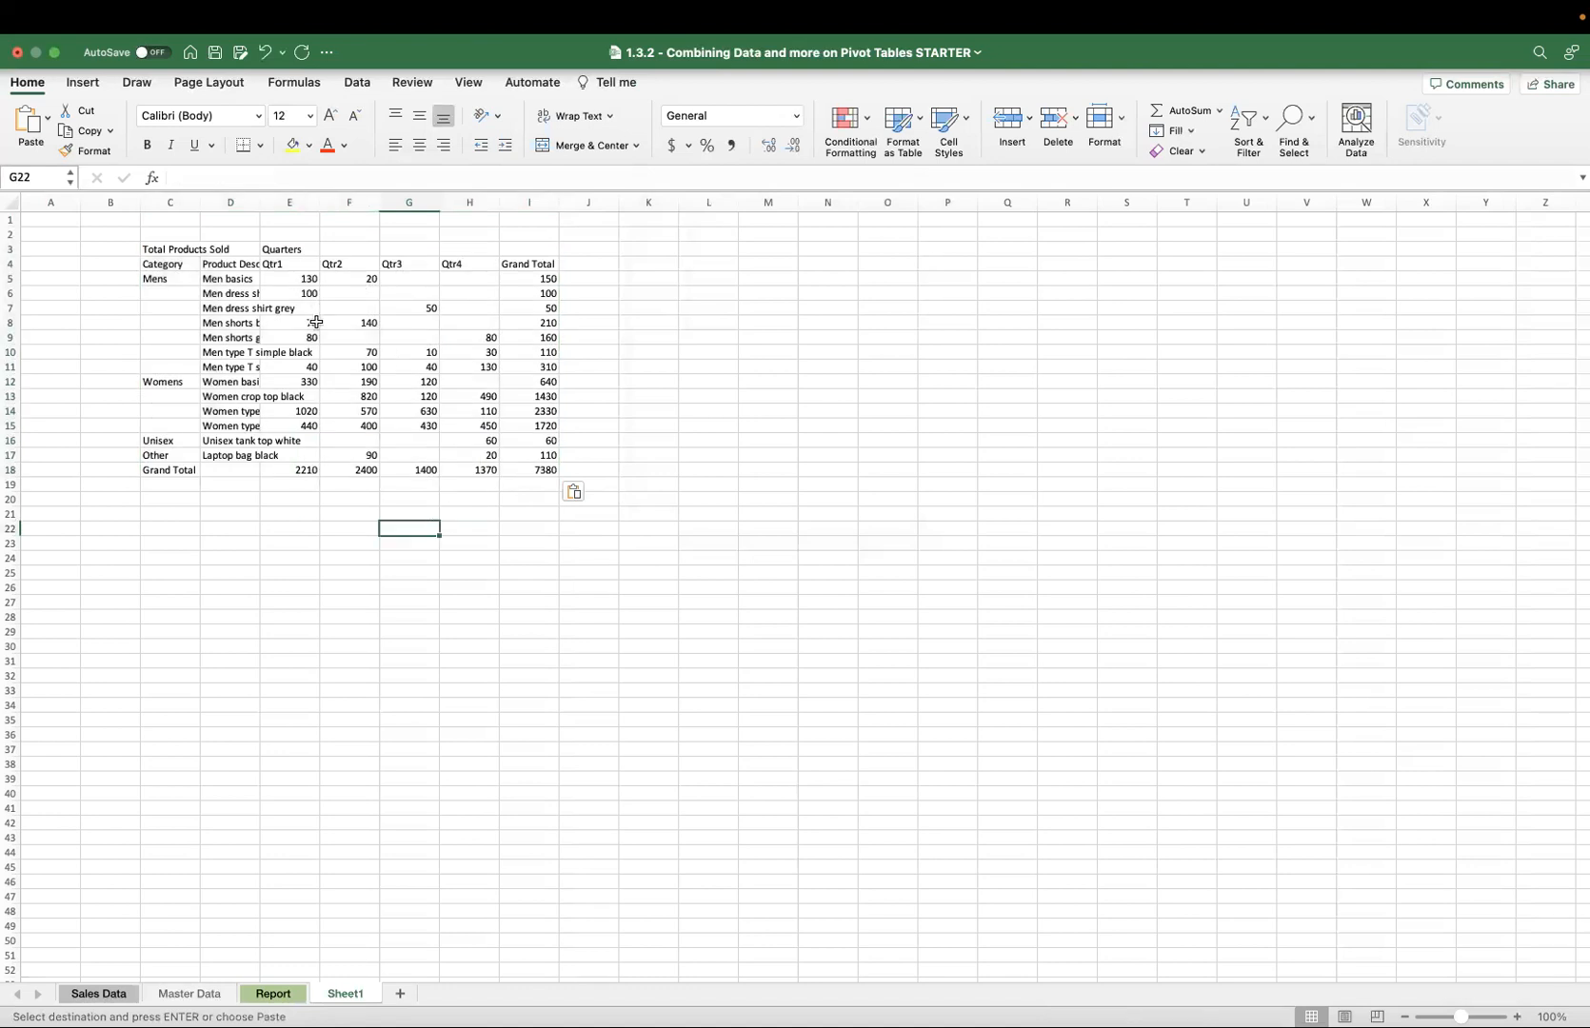
Autofit column D so the product descriptions fit.
{"action": "double_click", "coordinate": [261, 207]}
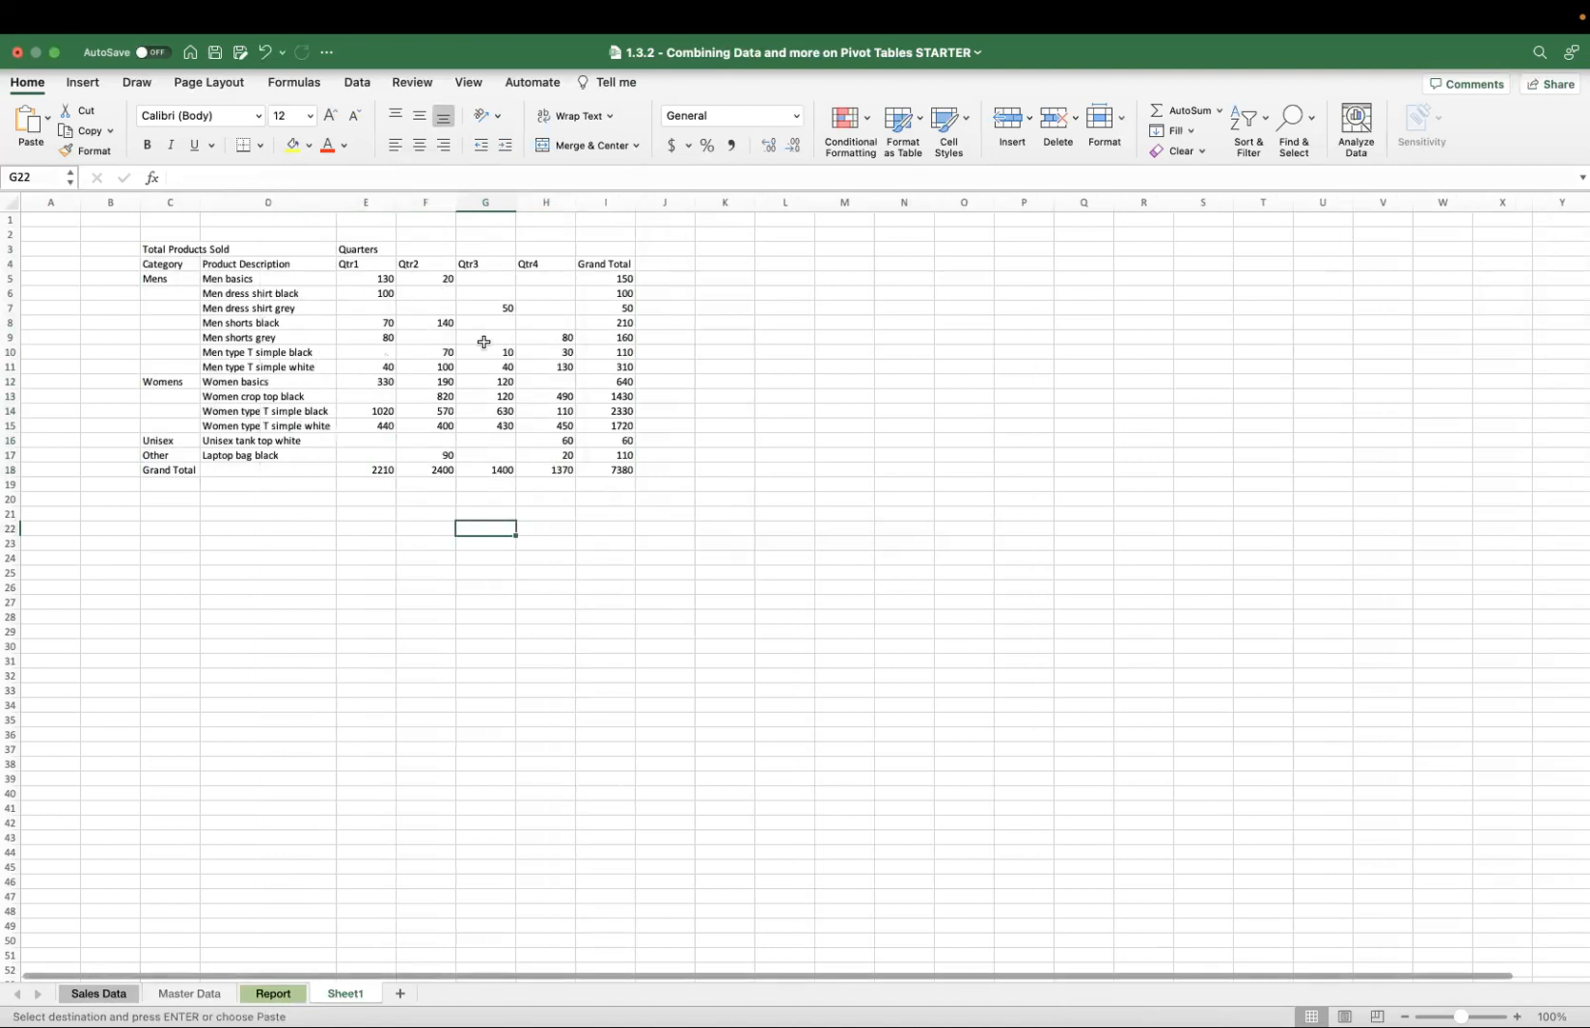
{"action": "left_click", "coordinate": [181, 996]}
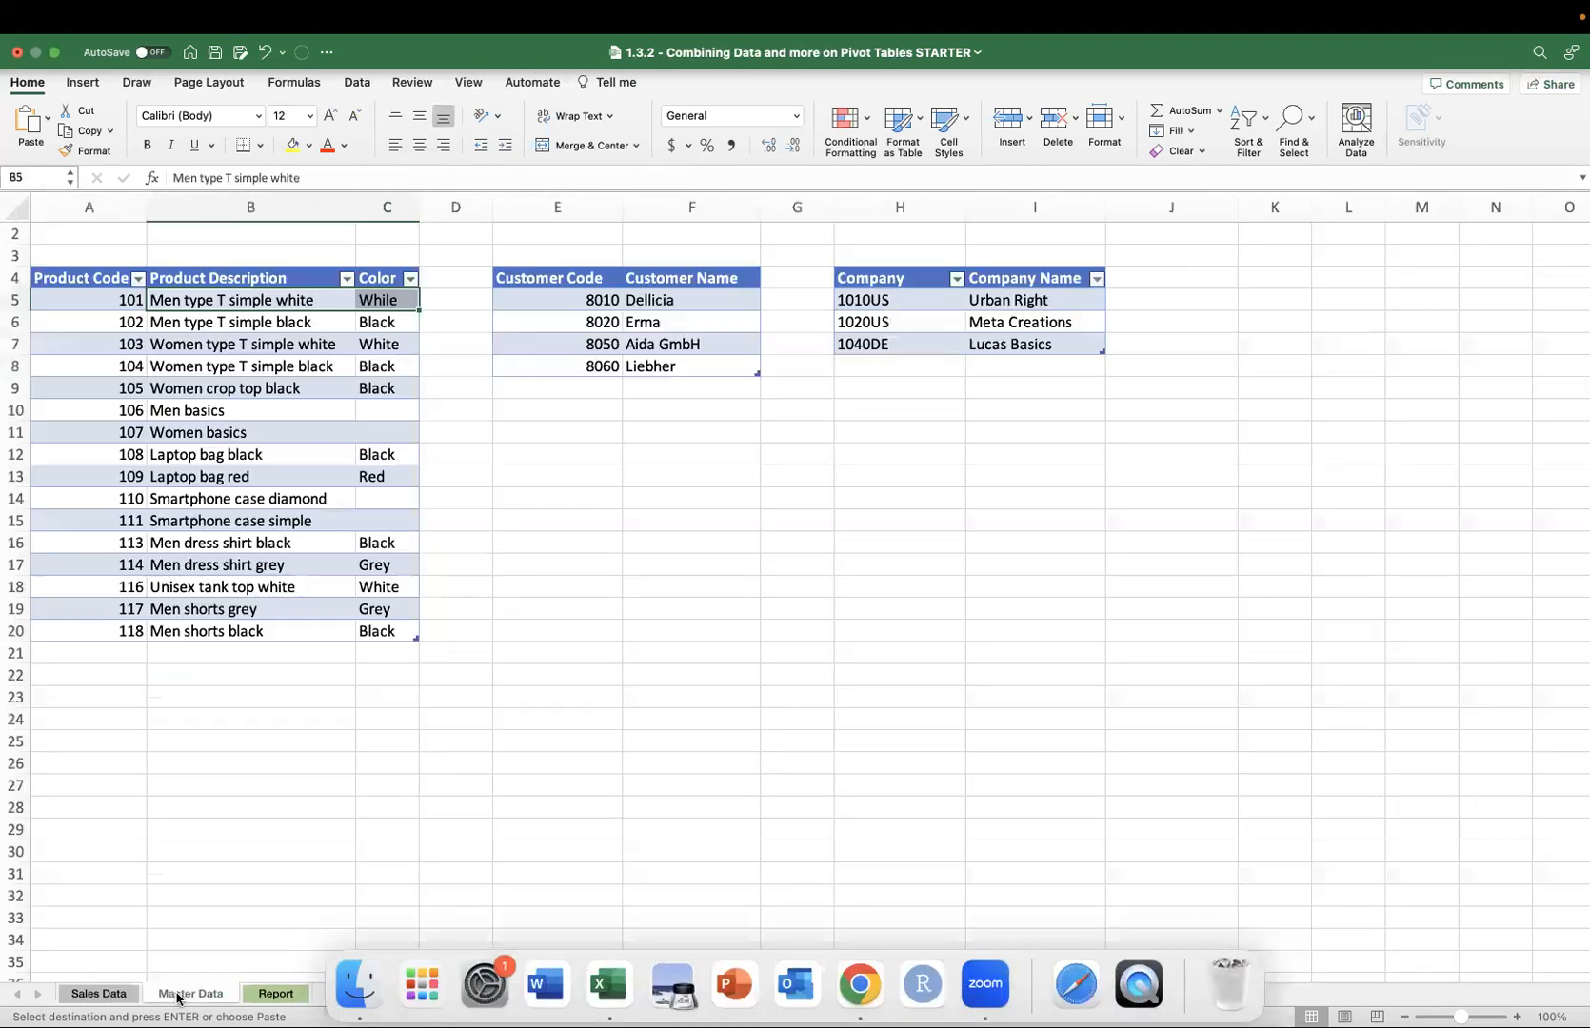
Change the Region filter on the Report pivot table to show only Europe.
{"action": "left_click", "coordinate": [275, 991]}
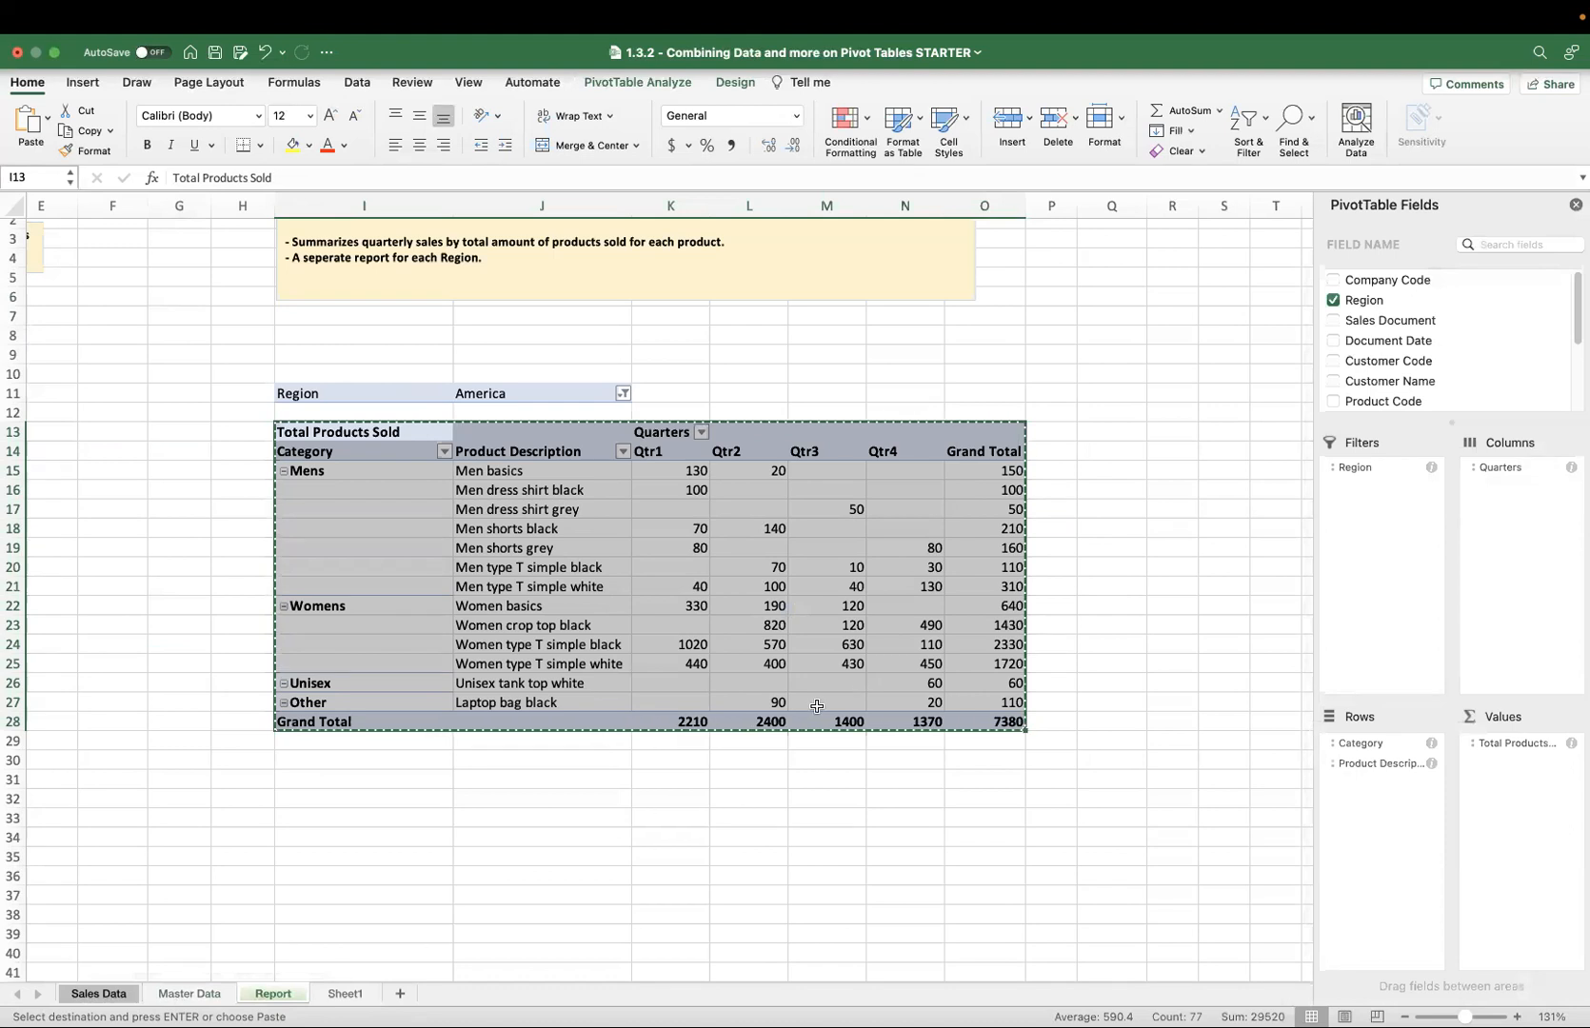
{"action": "left_click", "coordinate": [623, 392]}
{"action": "left_click", "coordinate": [677, 496]}
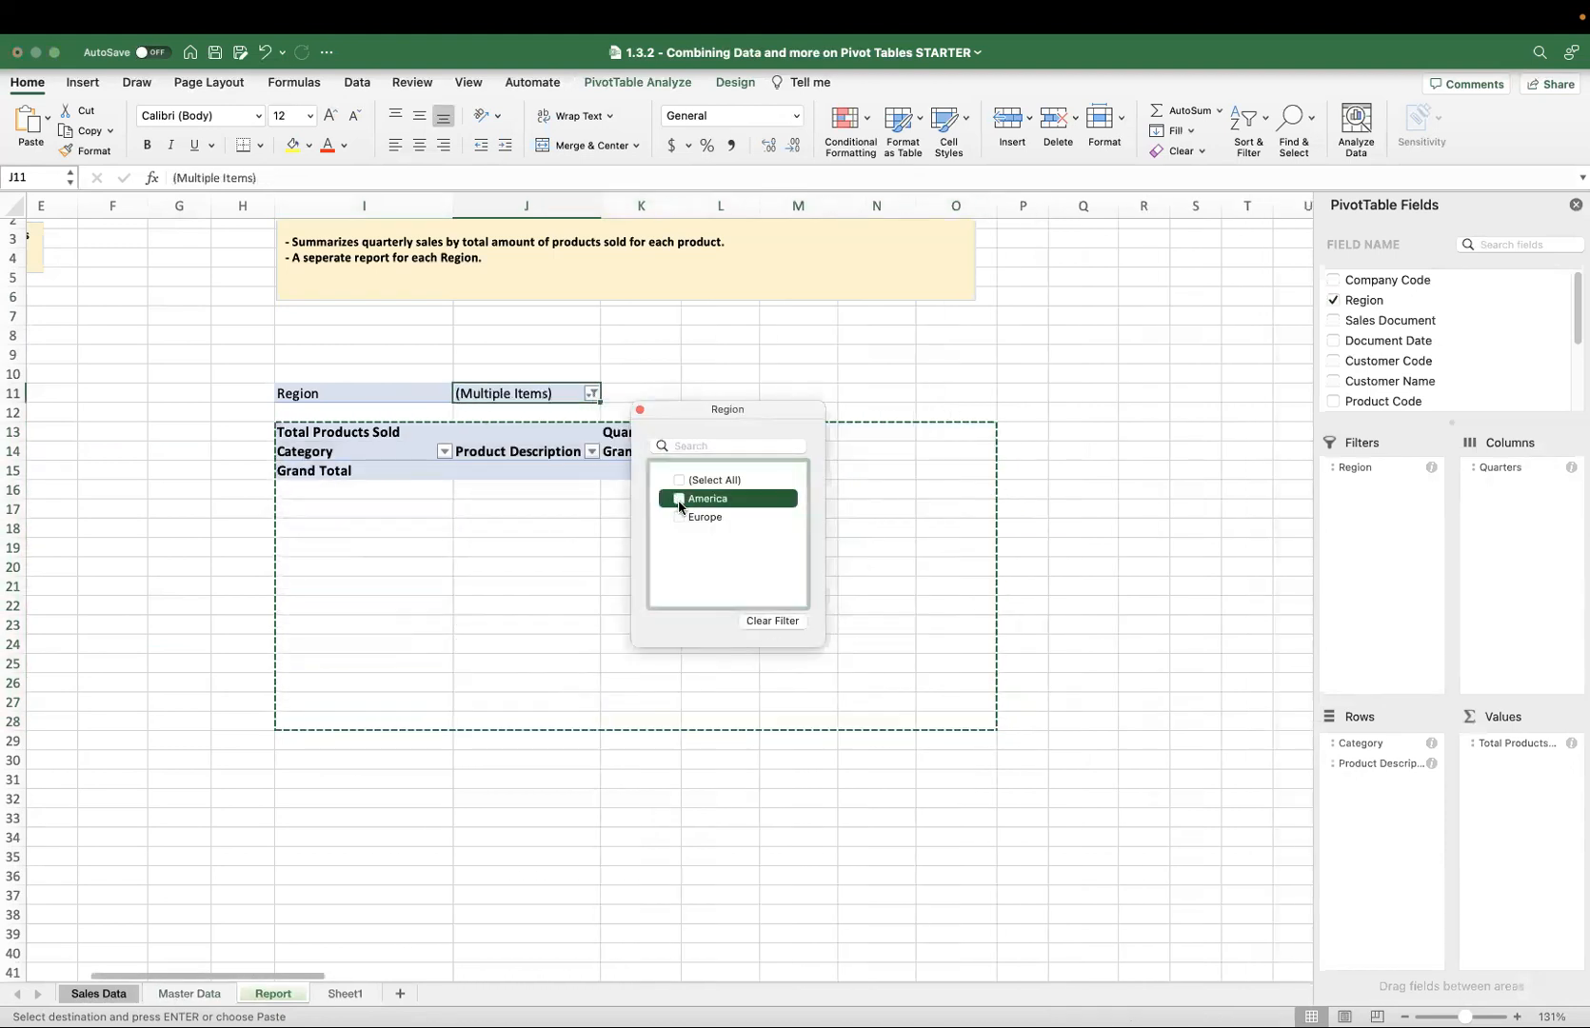
{"action": "left_click", "coordinate": [679, 517]}
{"action": "left_click", "coordinate": [860, 589]}
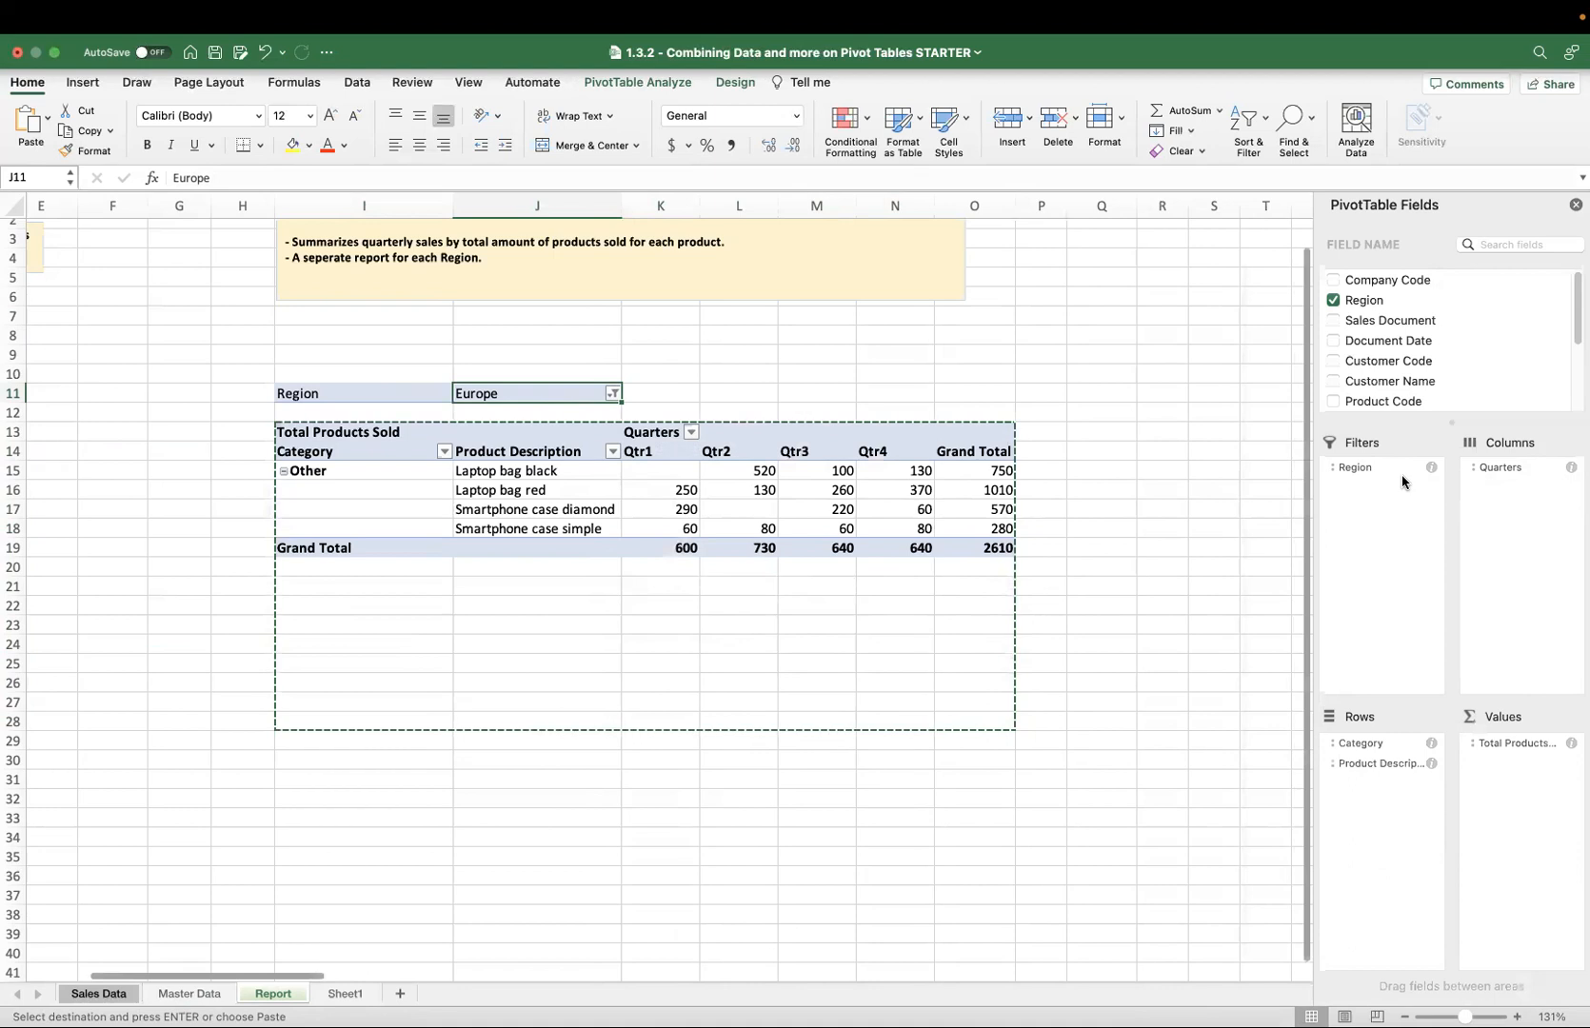
Remove Region from the pivot table filters and add it back.
{"action": "left_click_drag", "start_coordinate": [1396, 469], "coordinate": [1217, 499]}
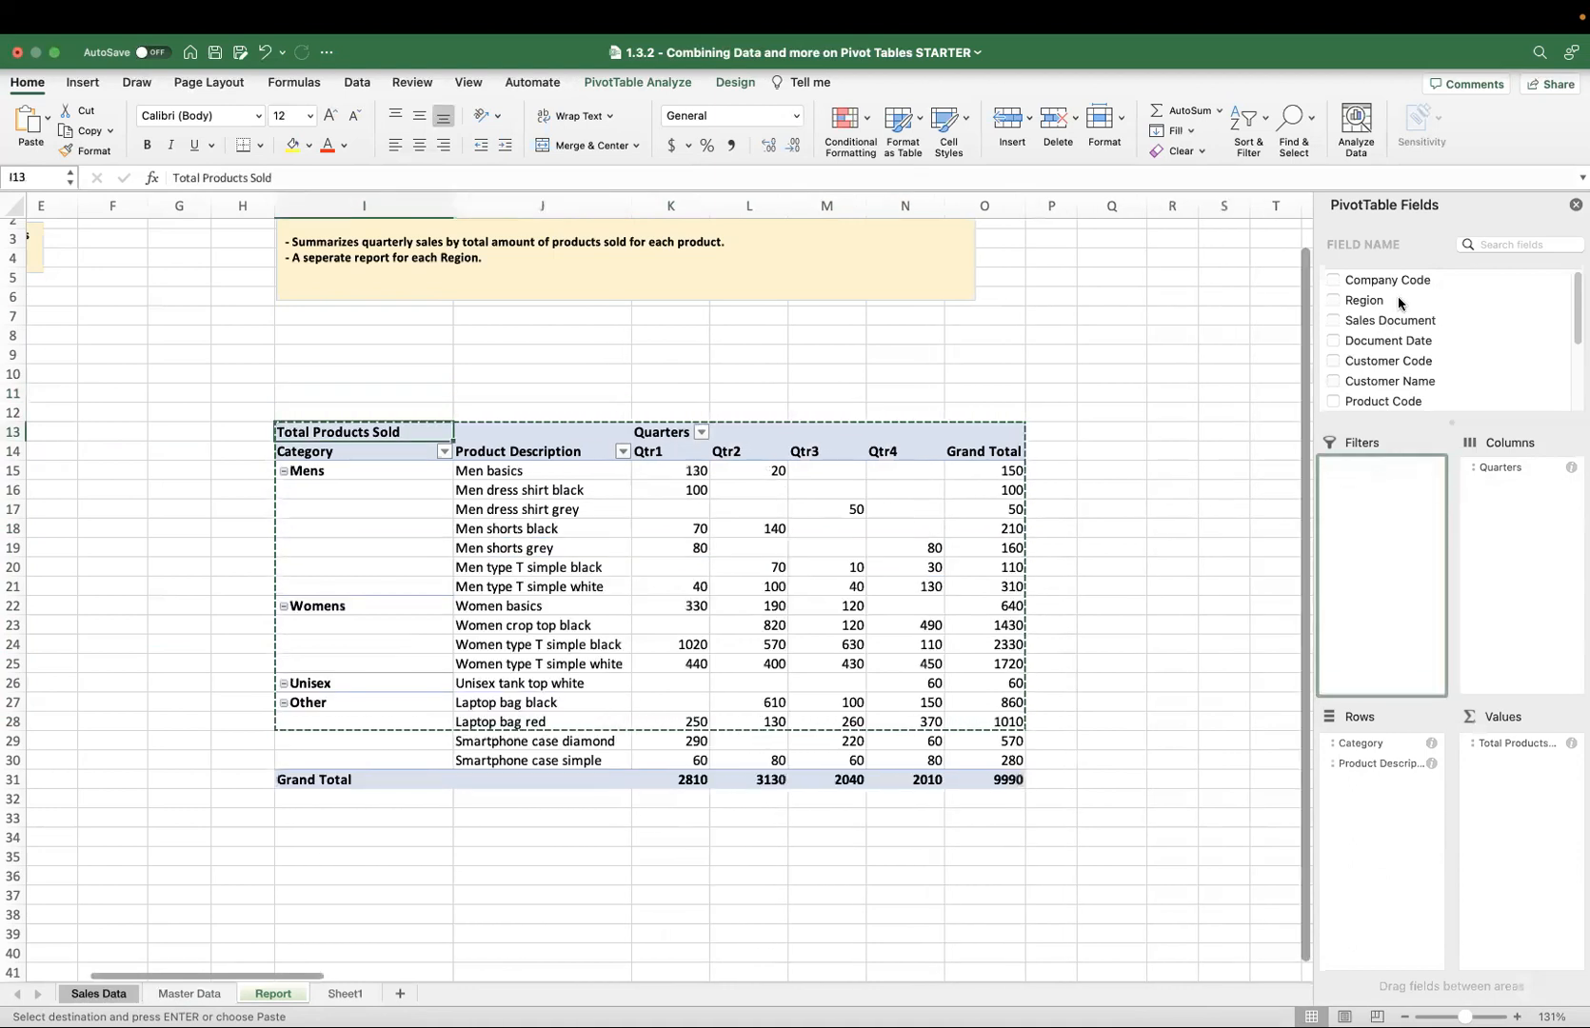
{"action": "left_click", "coordinate": [1171, 488]}
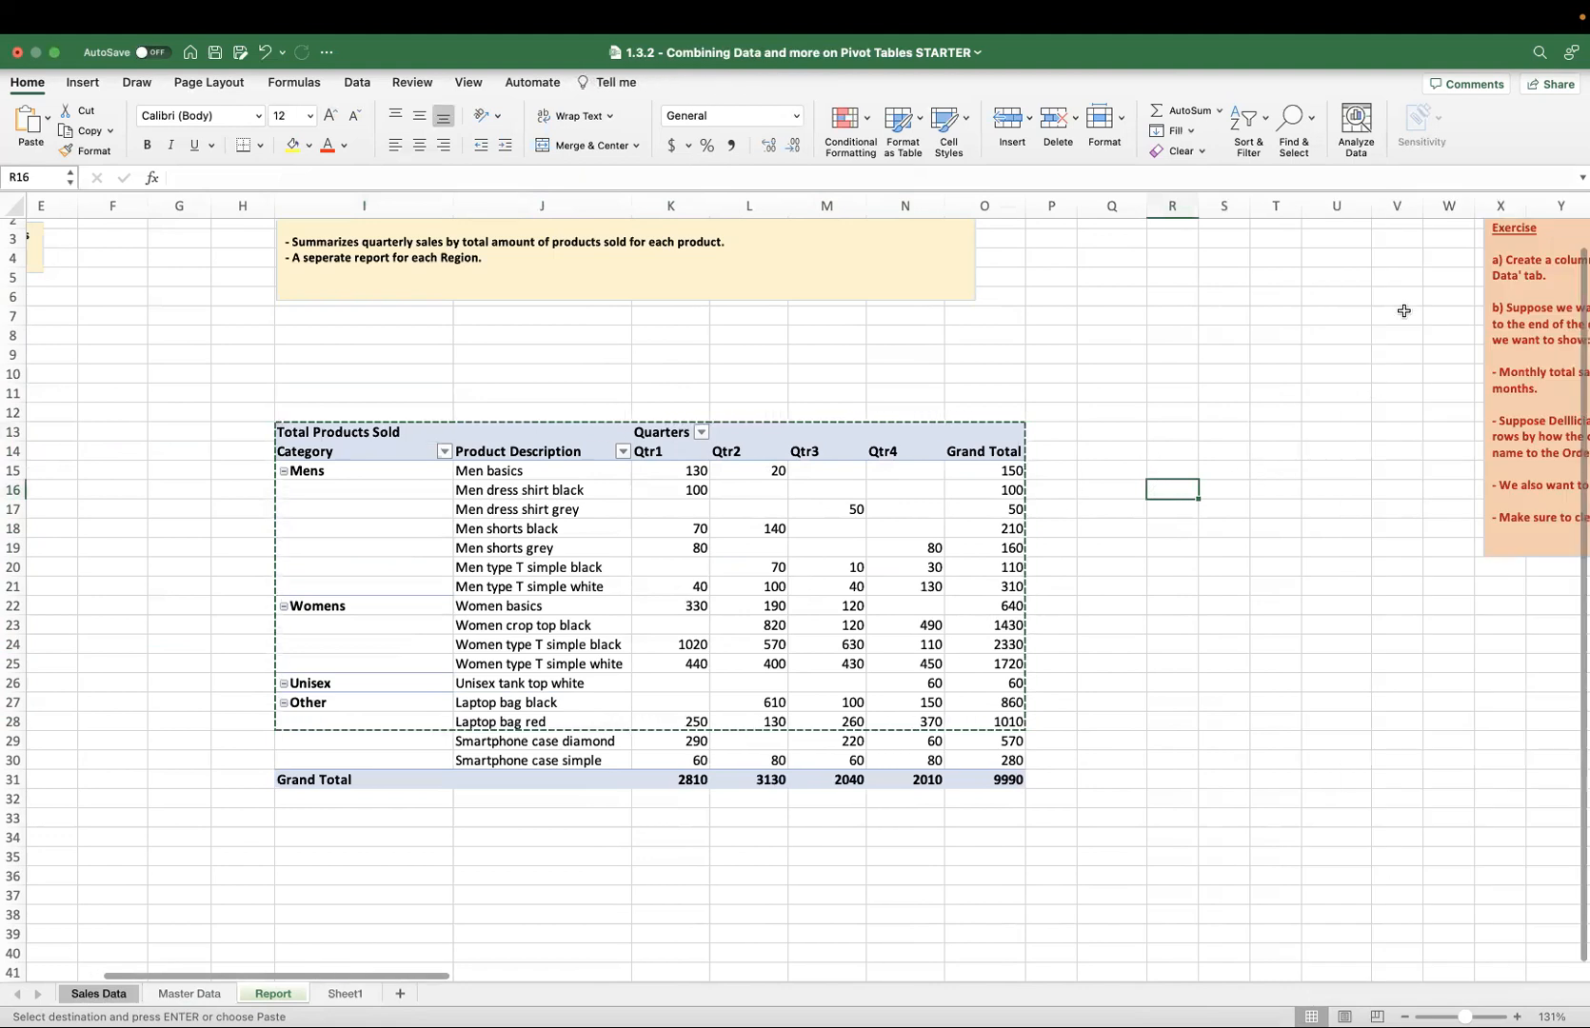
{"action": "left_click", "coordinate": [827, 490]}
{"action": "left_click_drag", "start_coordinate": [1360, 305], "coordinate": [1352, 476]}
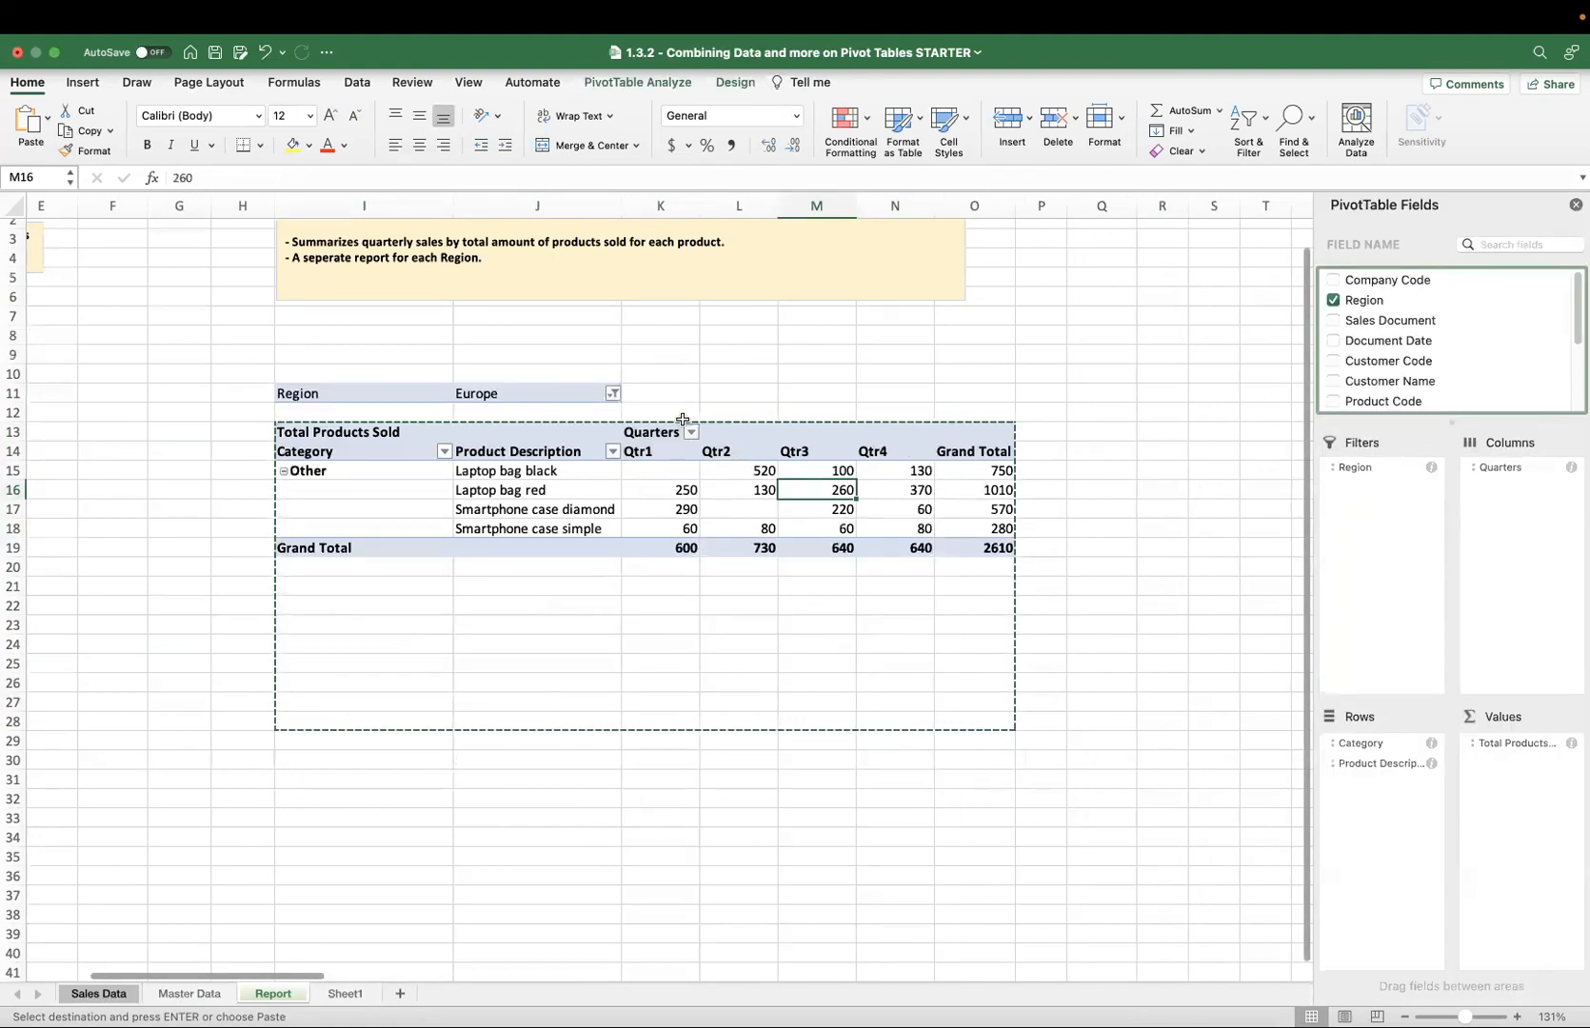
Reset the Region filter to include all regions.
{"action": "left_click", "coordinate": [613, 394]}
{"action": "left_click", "coordinate": [669, 480]}
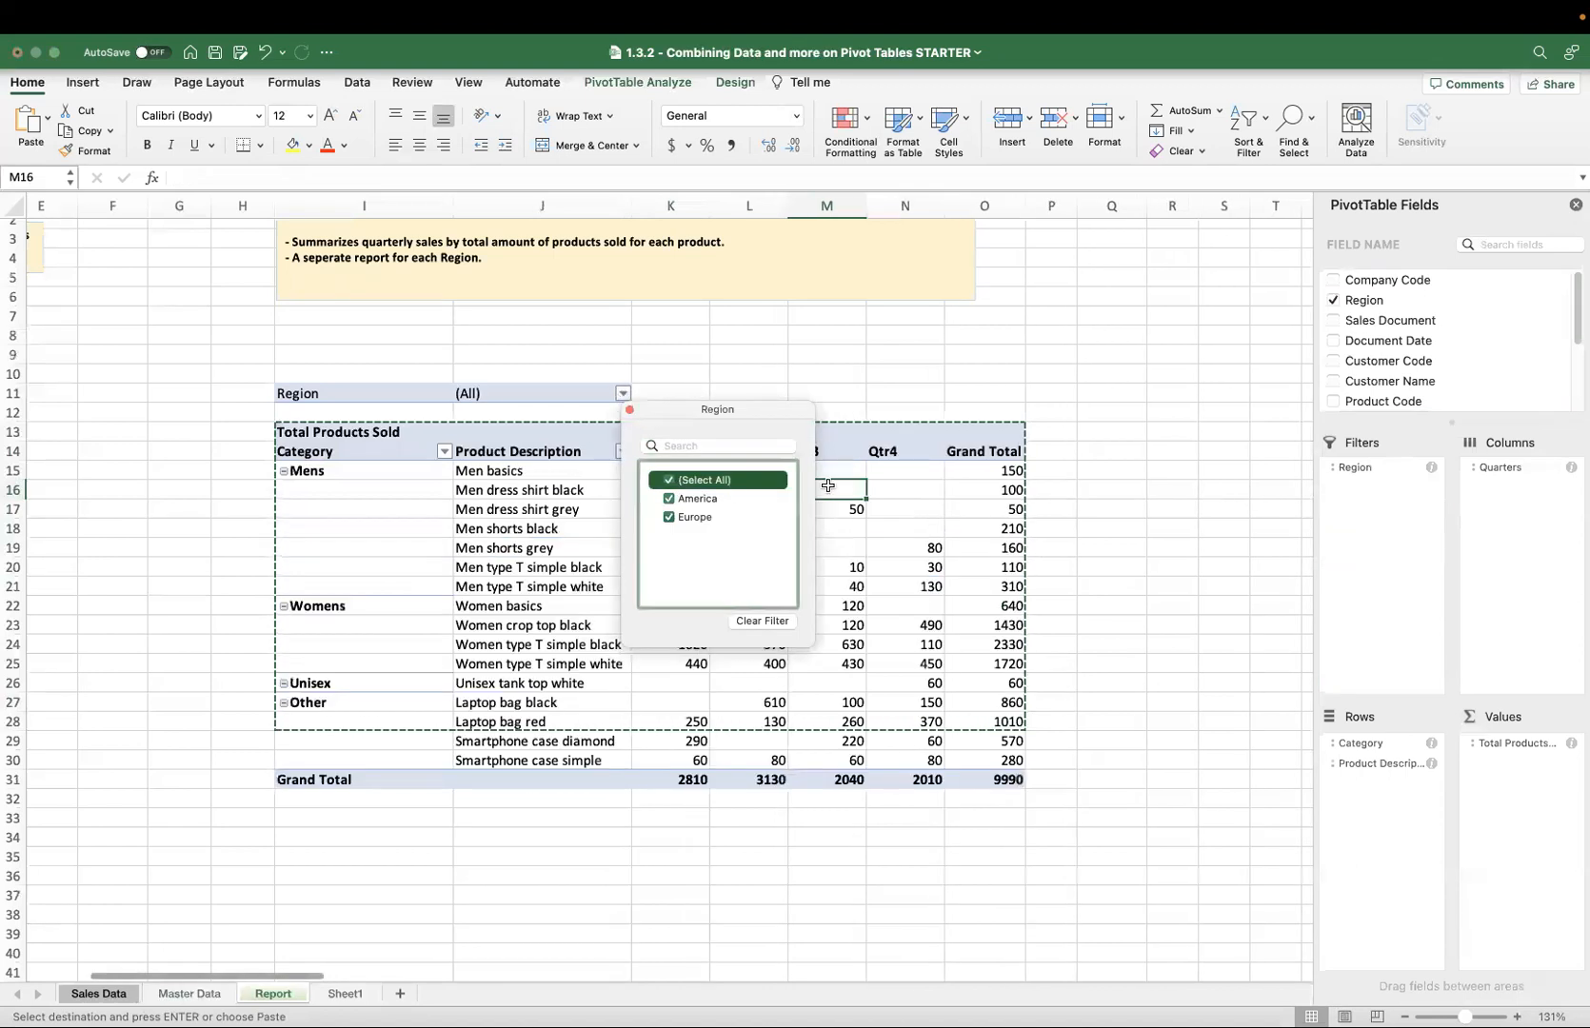
{"action": "left_click", "coordinate": [654, 86]}
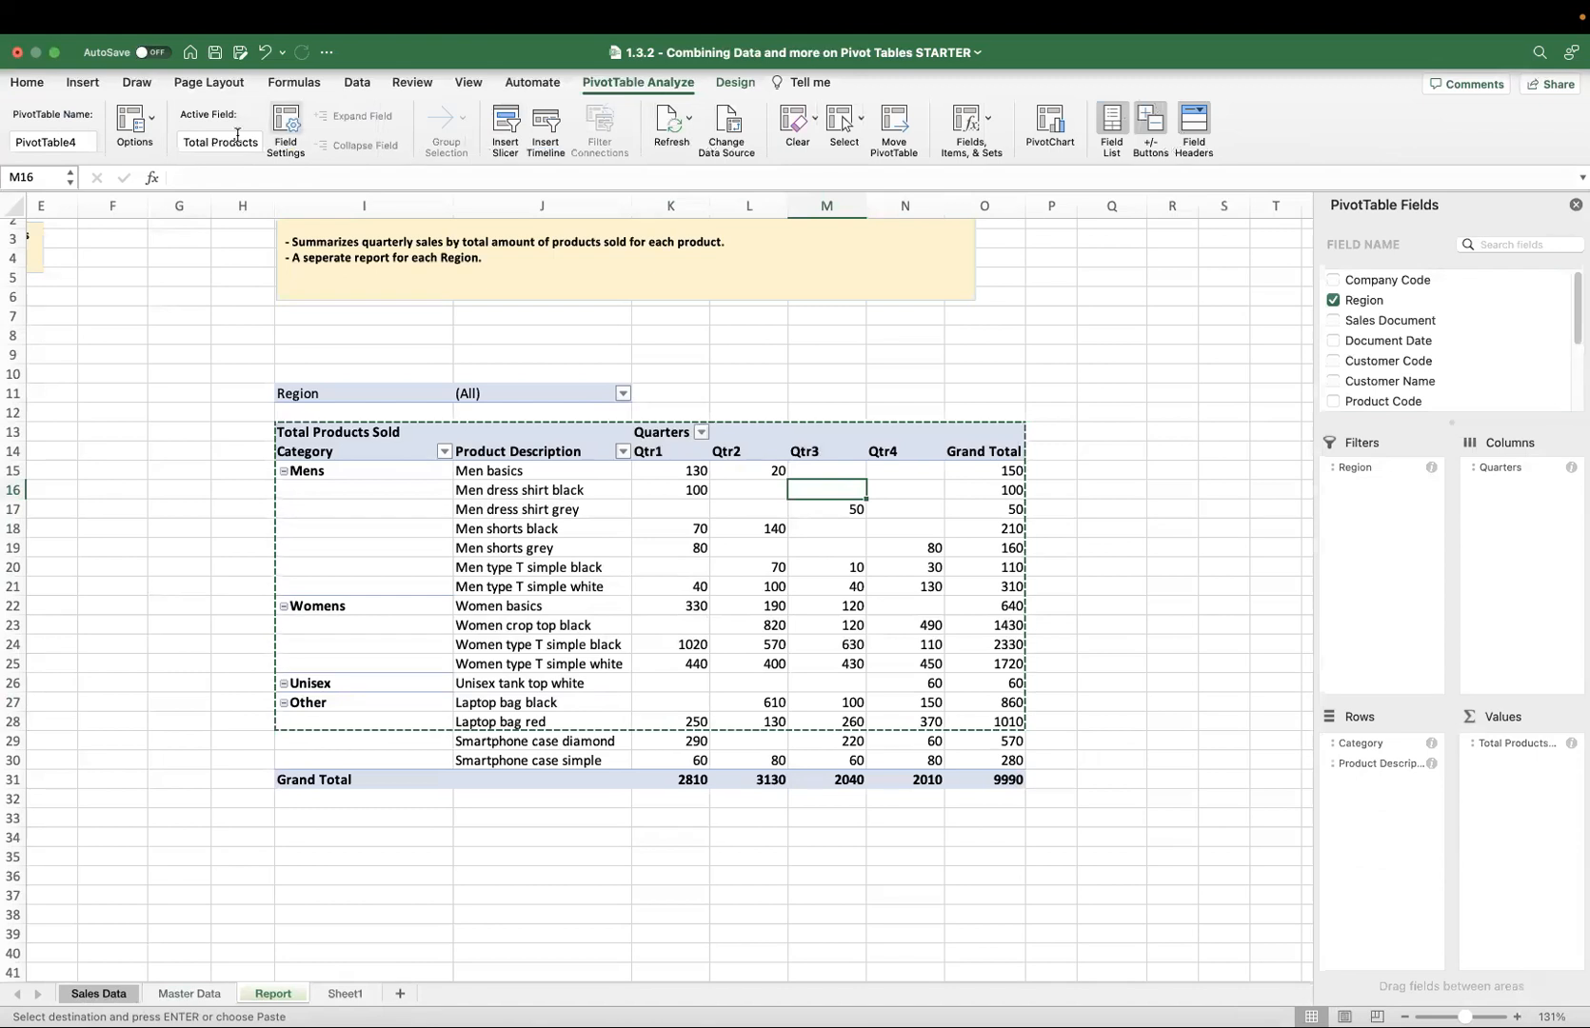
{"action": "left_click", "coordinate": [146, 135]}
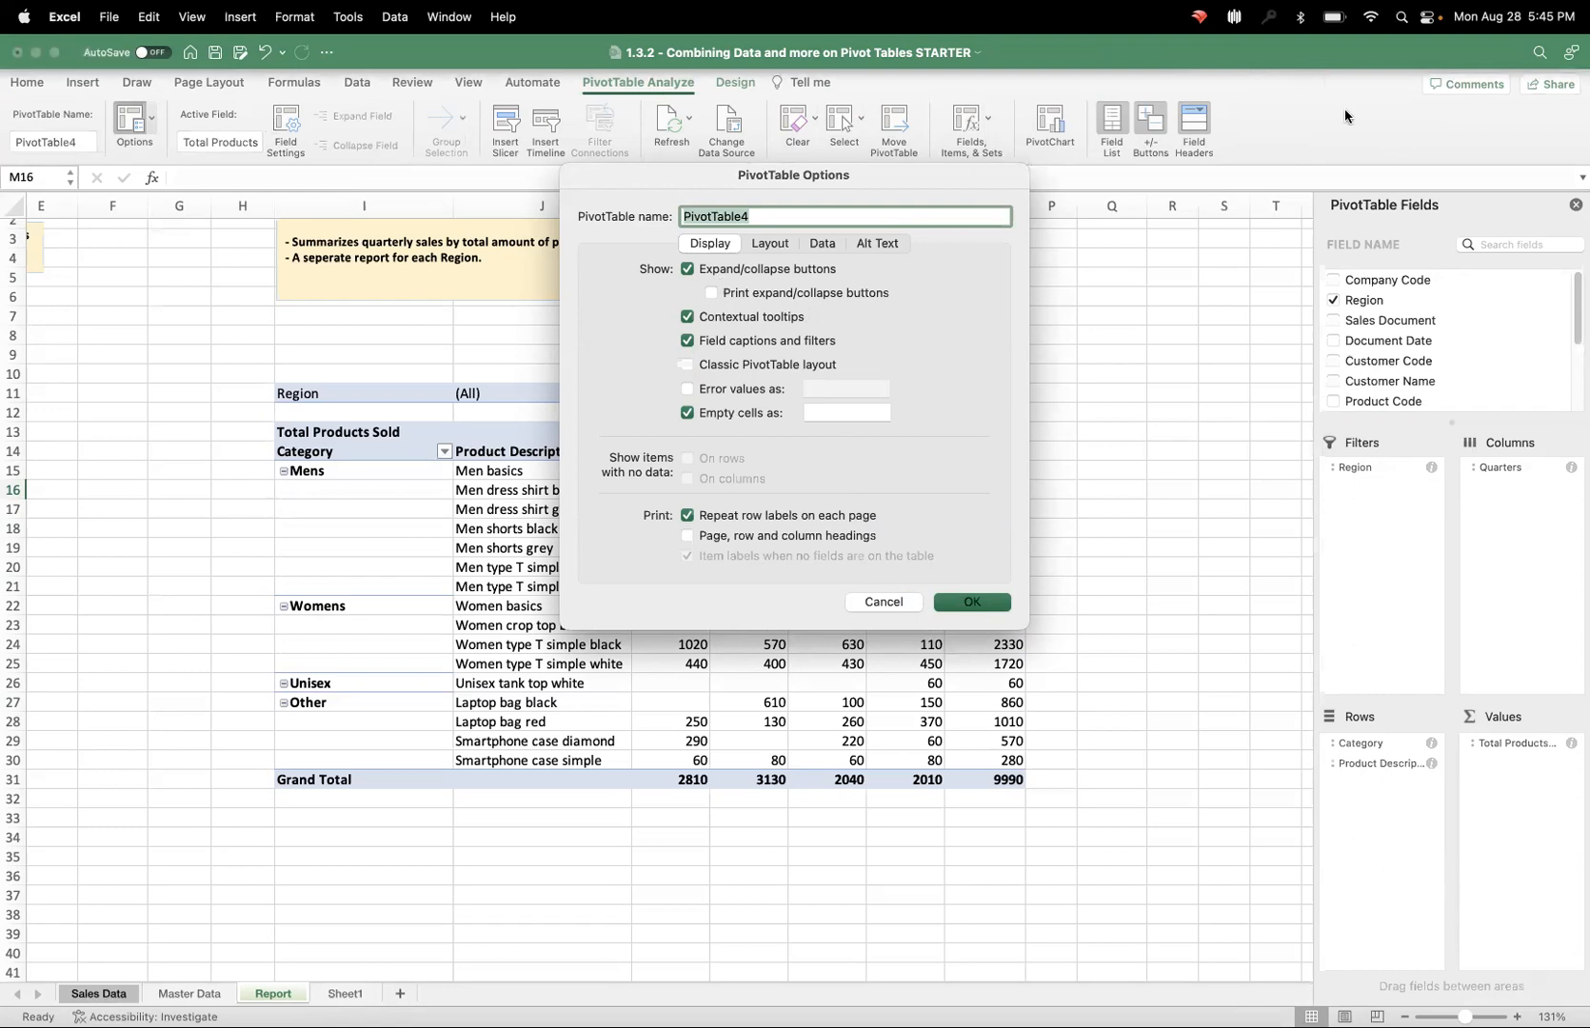
{"action": "key", "text": "Return"}
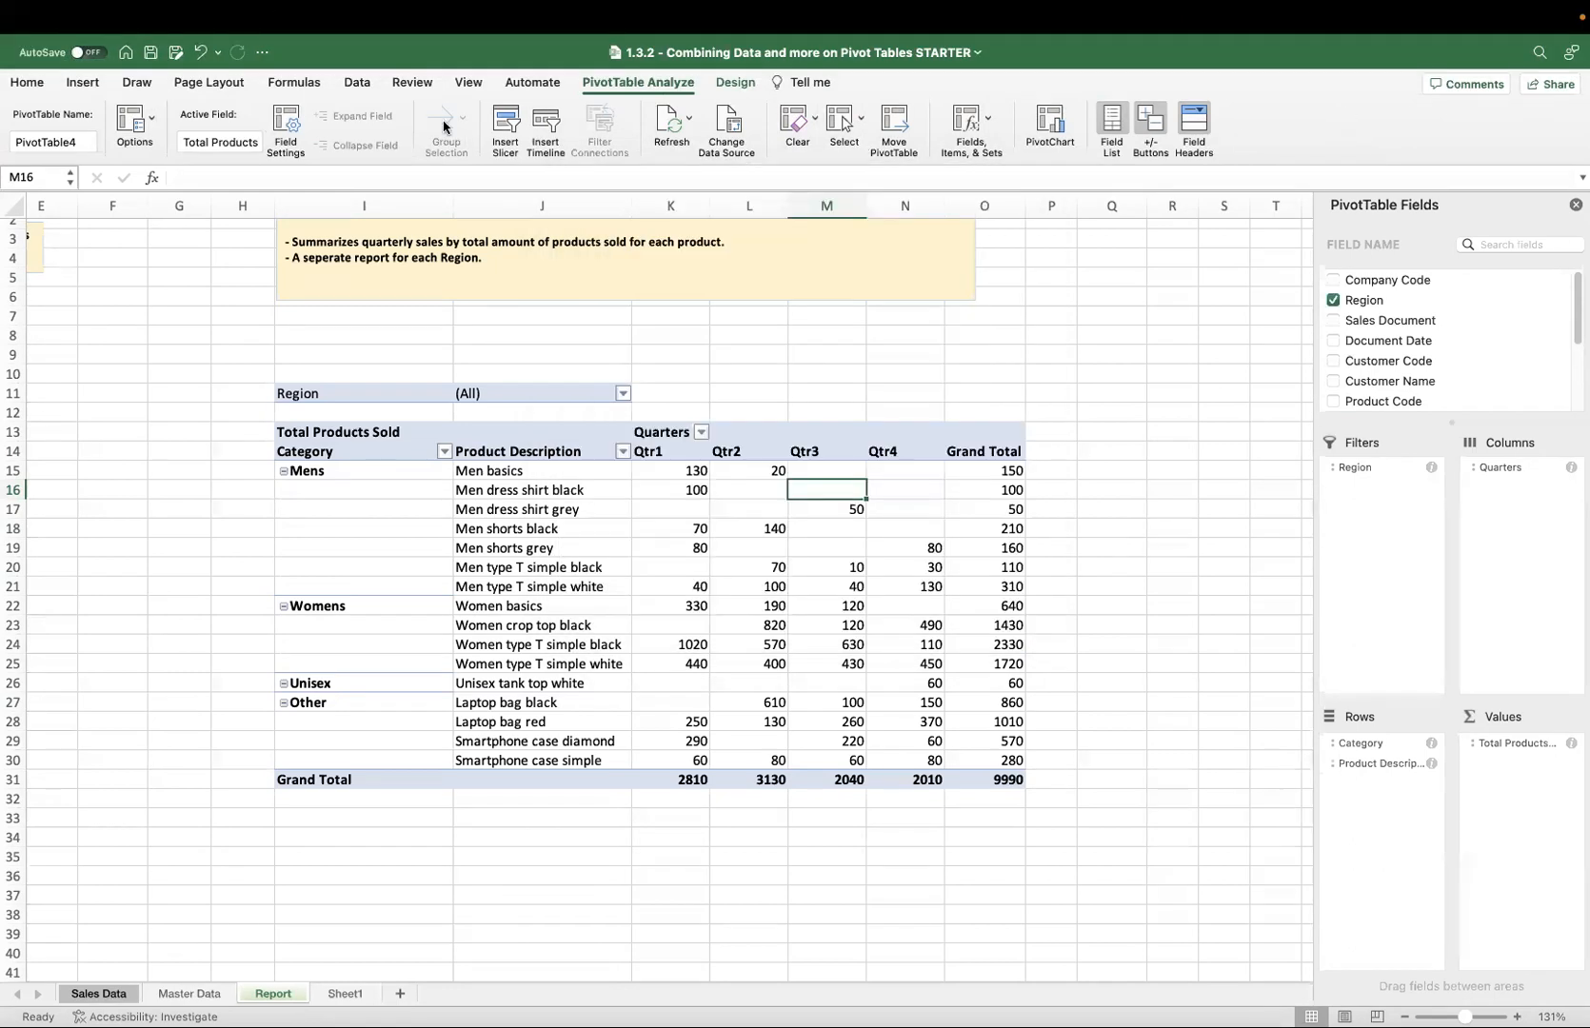
Generate a separate report sheet for each Region with Show Report Filter Pages on the Report pivot table.
{"action": "left_click", "coordinate": [152, 120]}
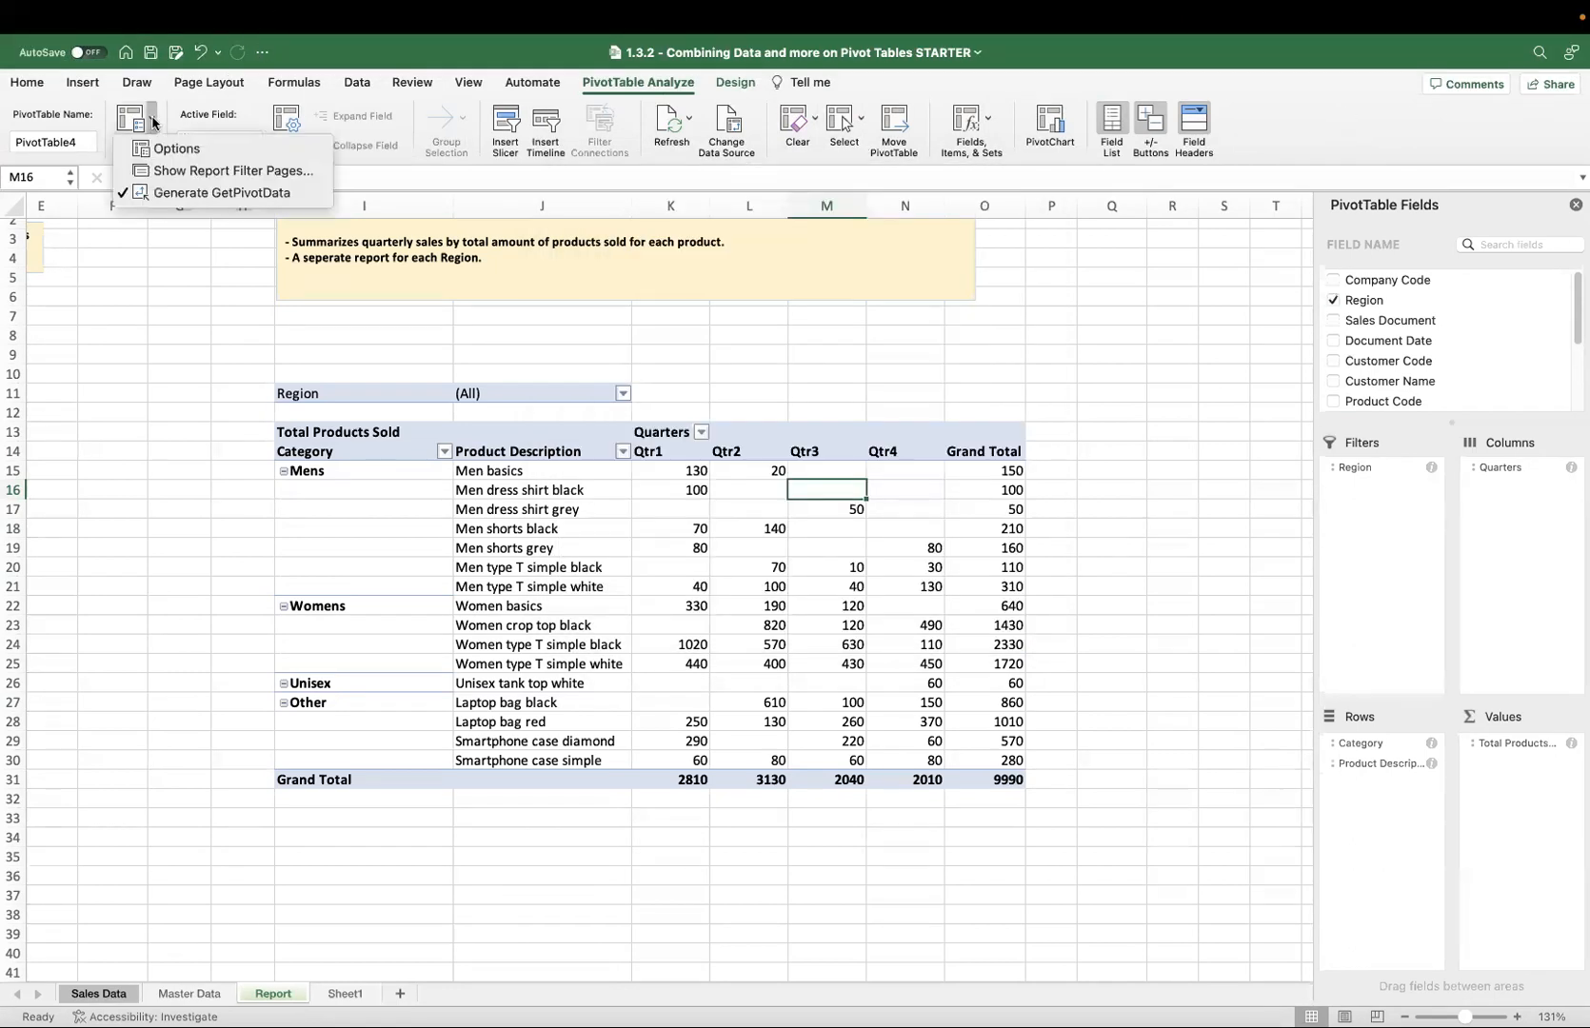
{"action": "left_click", "coordinate": [193, 171]}
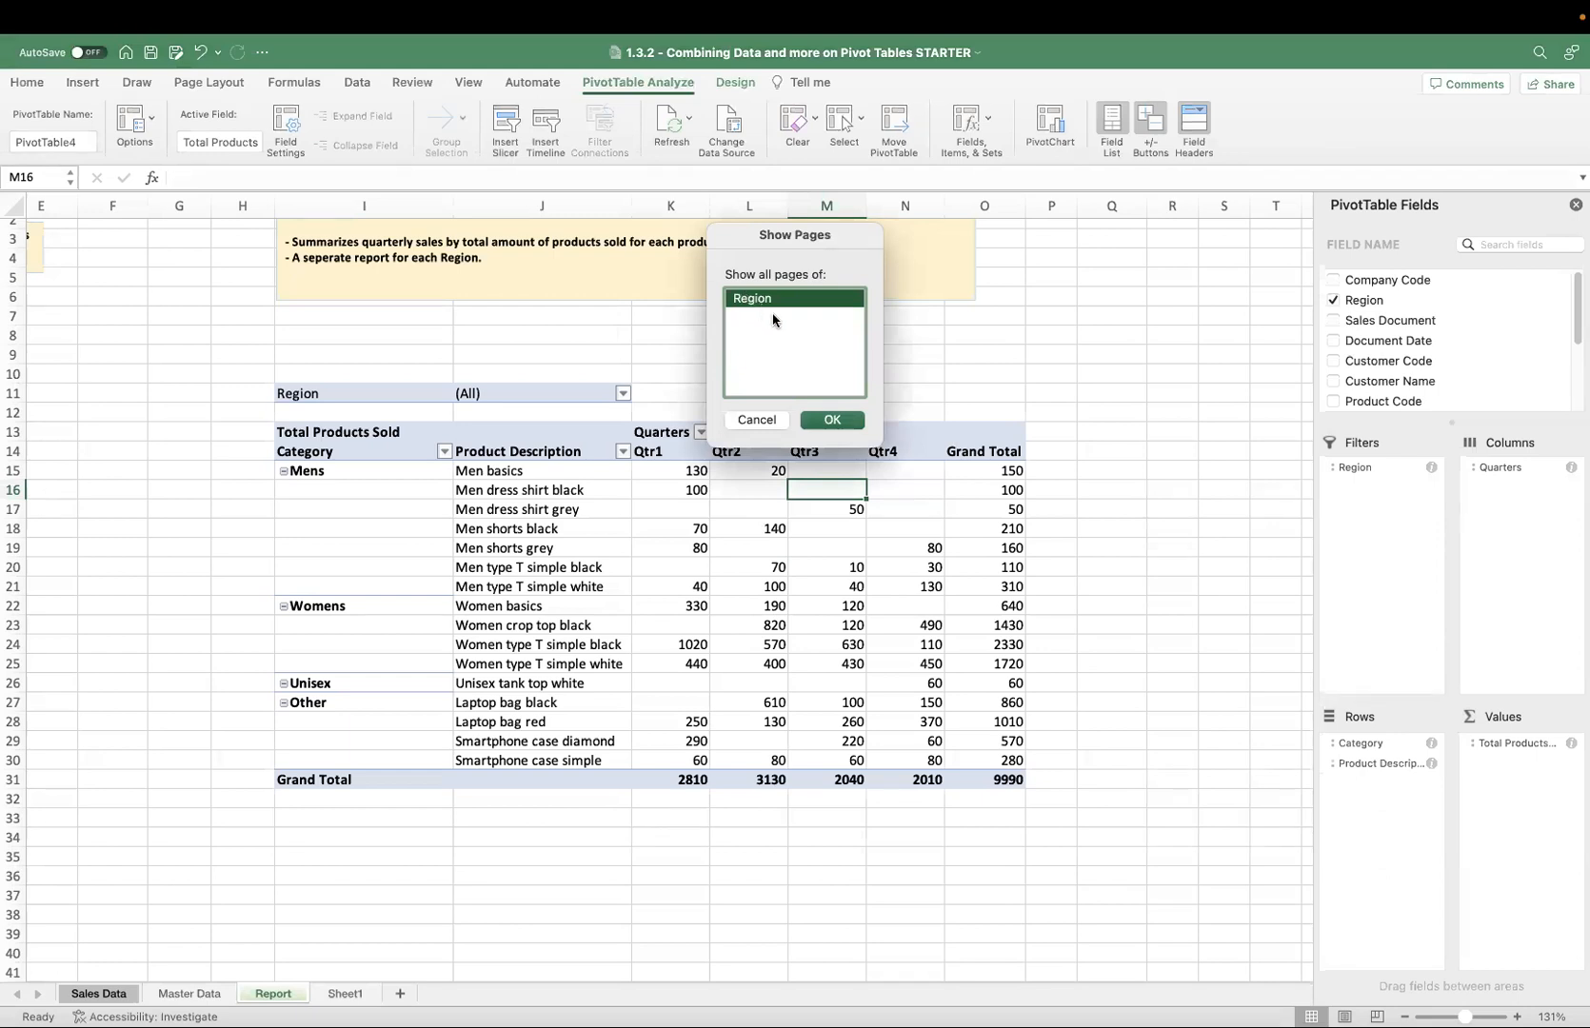
{"action": "left_click", "coordinate": [833, 420]}
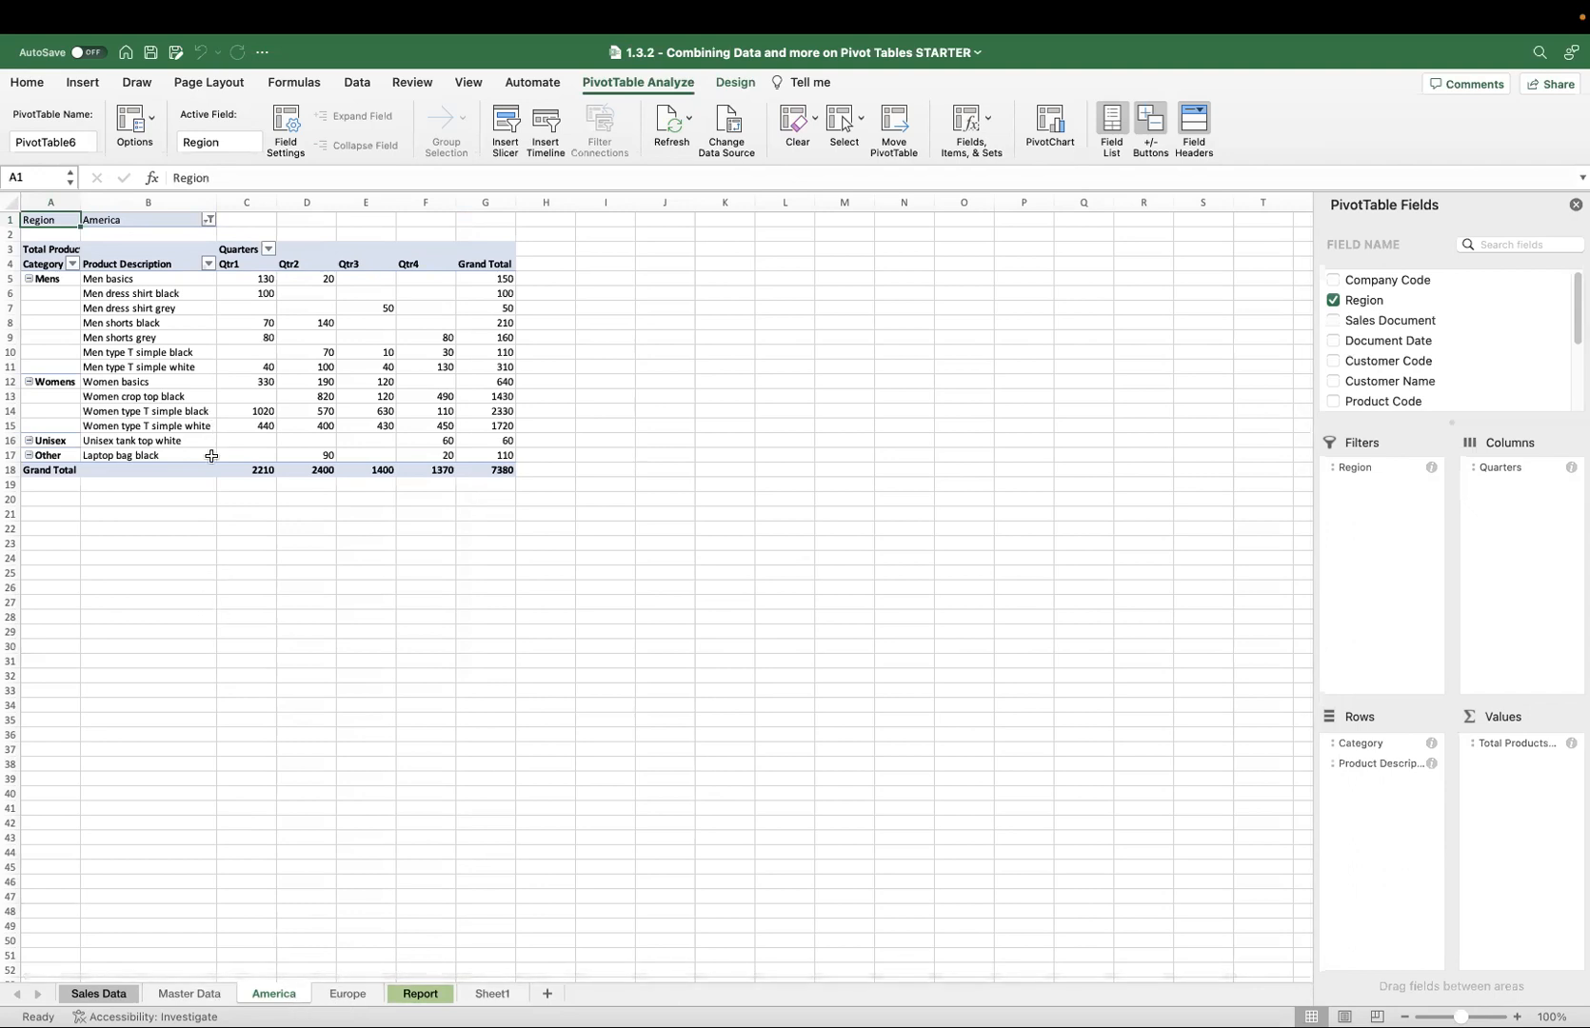
Browse the new America and Europe sheets and the Master Data sheet, returning to the Report sheet.
{"action": "left_click", "coordinate": [345, 994]}
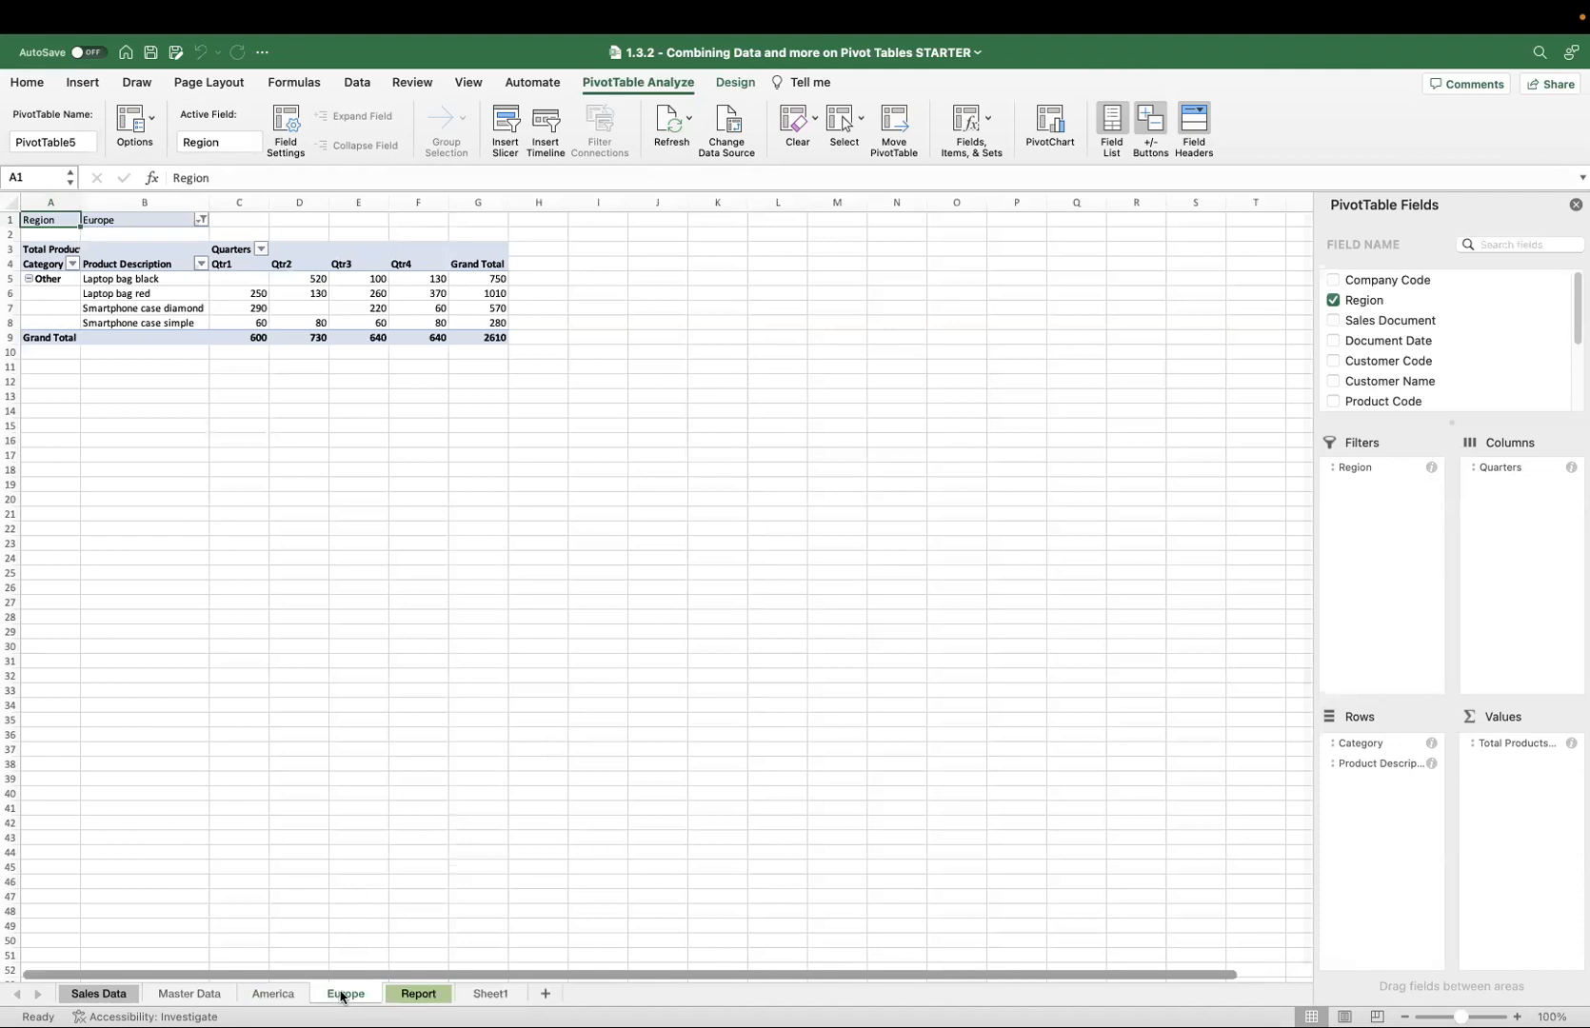
{"action": "left_click", "coordinate": [274, 996]}
{"action": "left_click", "coordinate": [326, 996]}
{"action": "left_click", "coordinate": [274, 995]}
{"action": "left_click", "coordinate": [198, 995]}
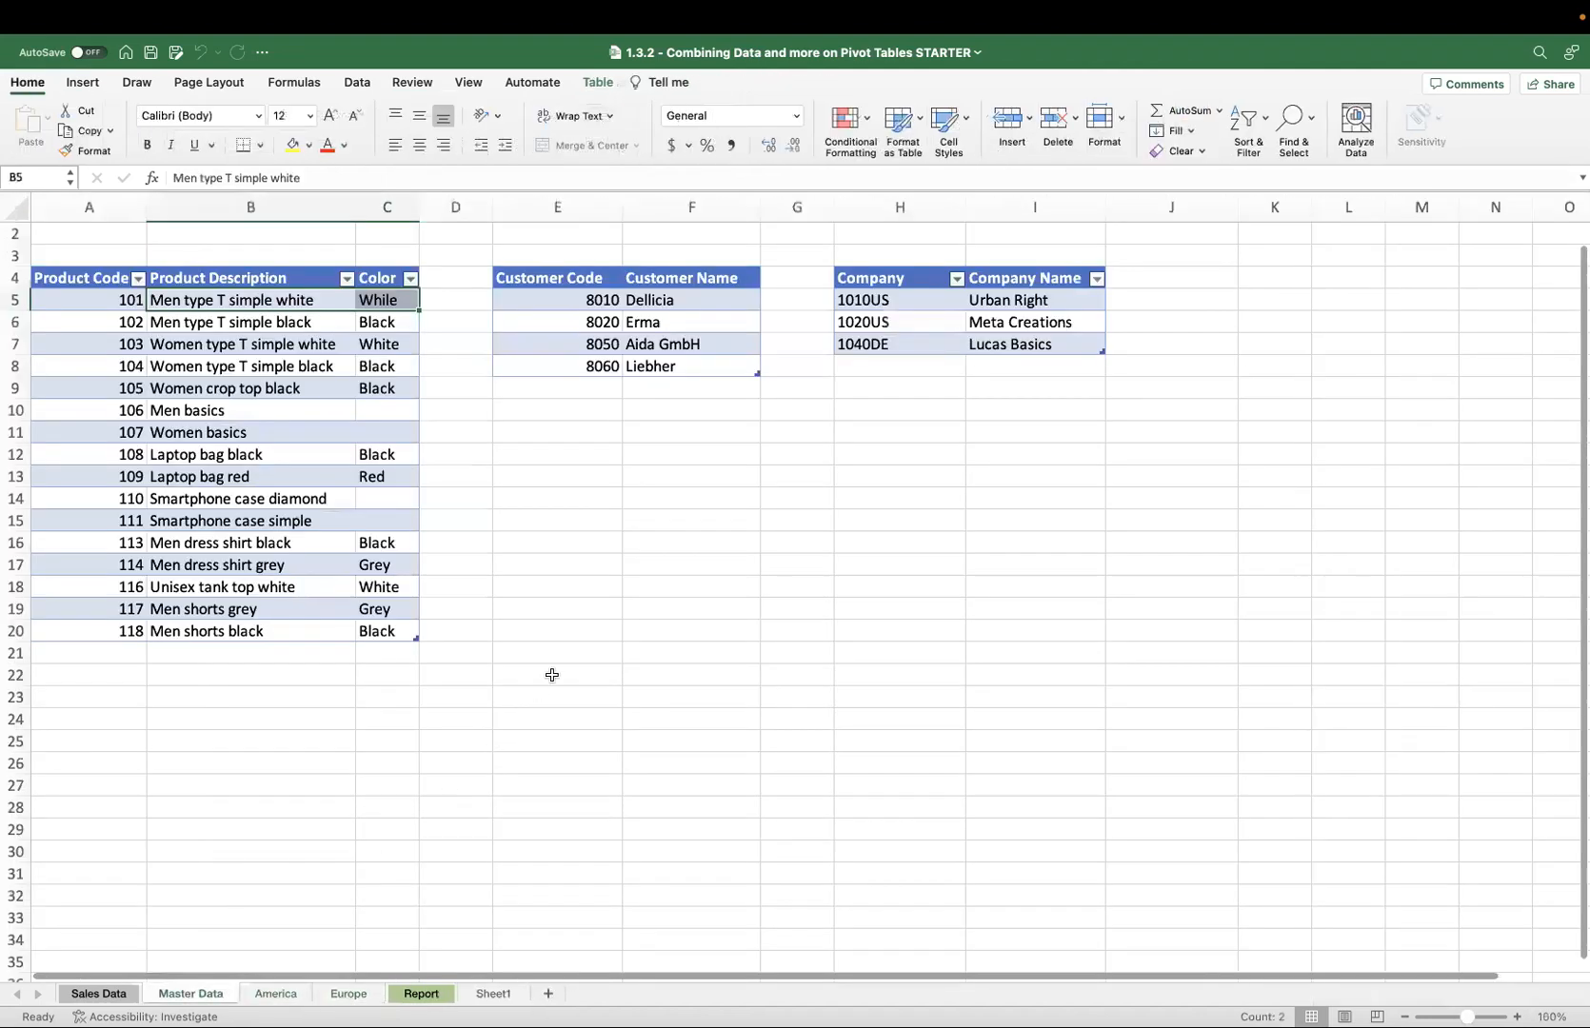
{"action": "left_click", "coordinate": [421, 993]}
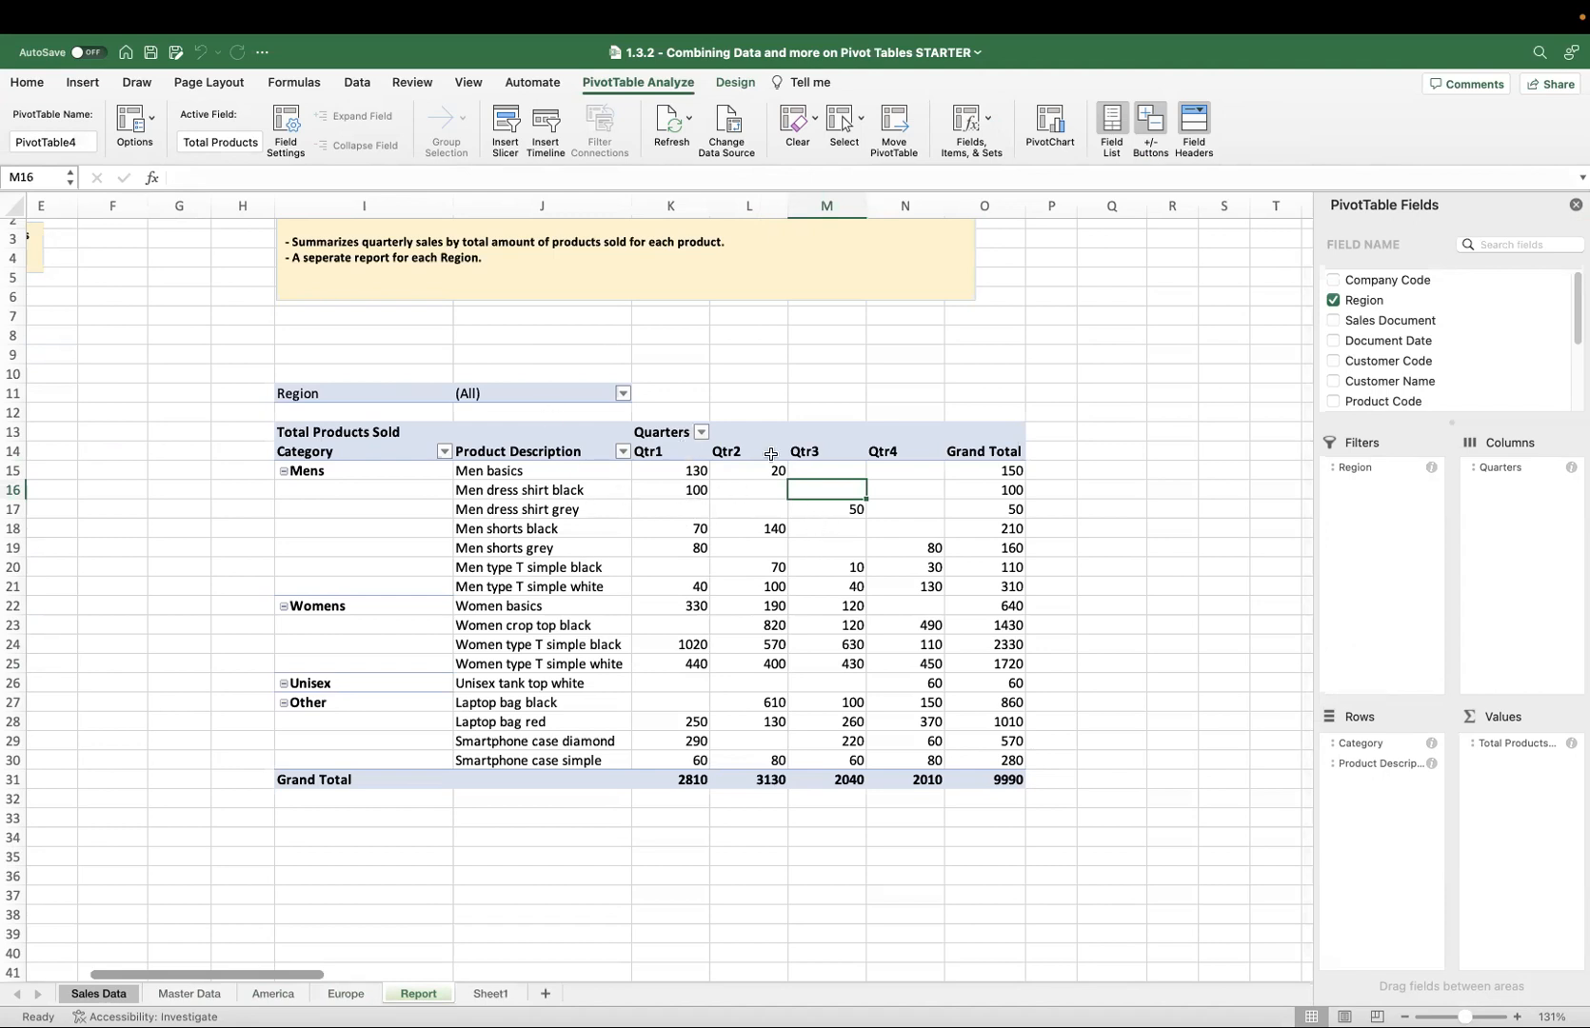
Insert a timeline for Document Date on the Report pivot table.
{"action": "left_click", "coordinate": [540, 140]}
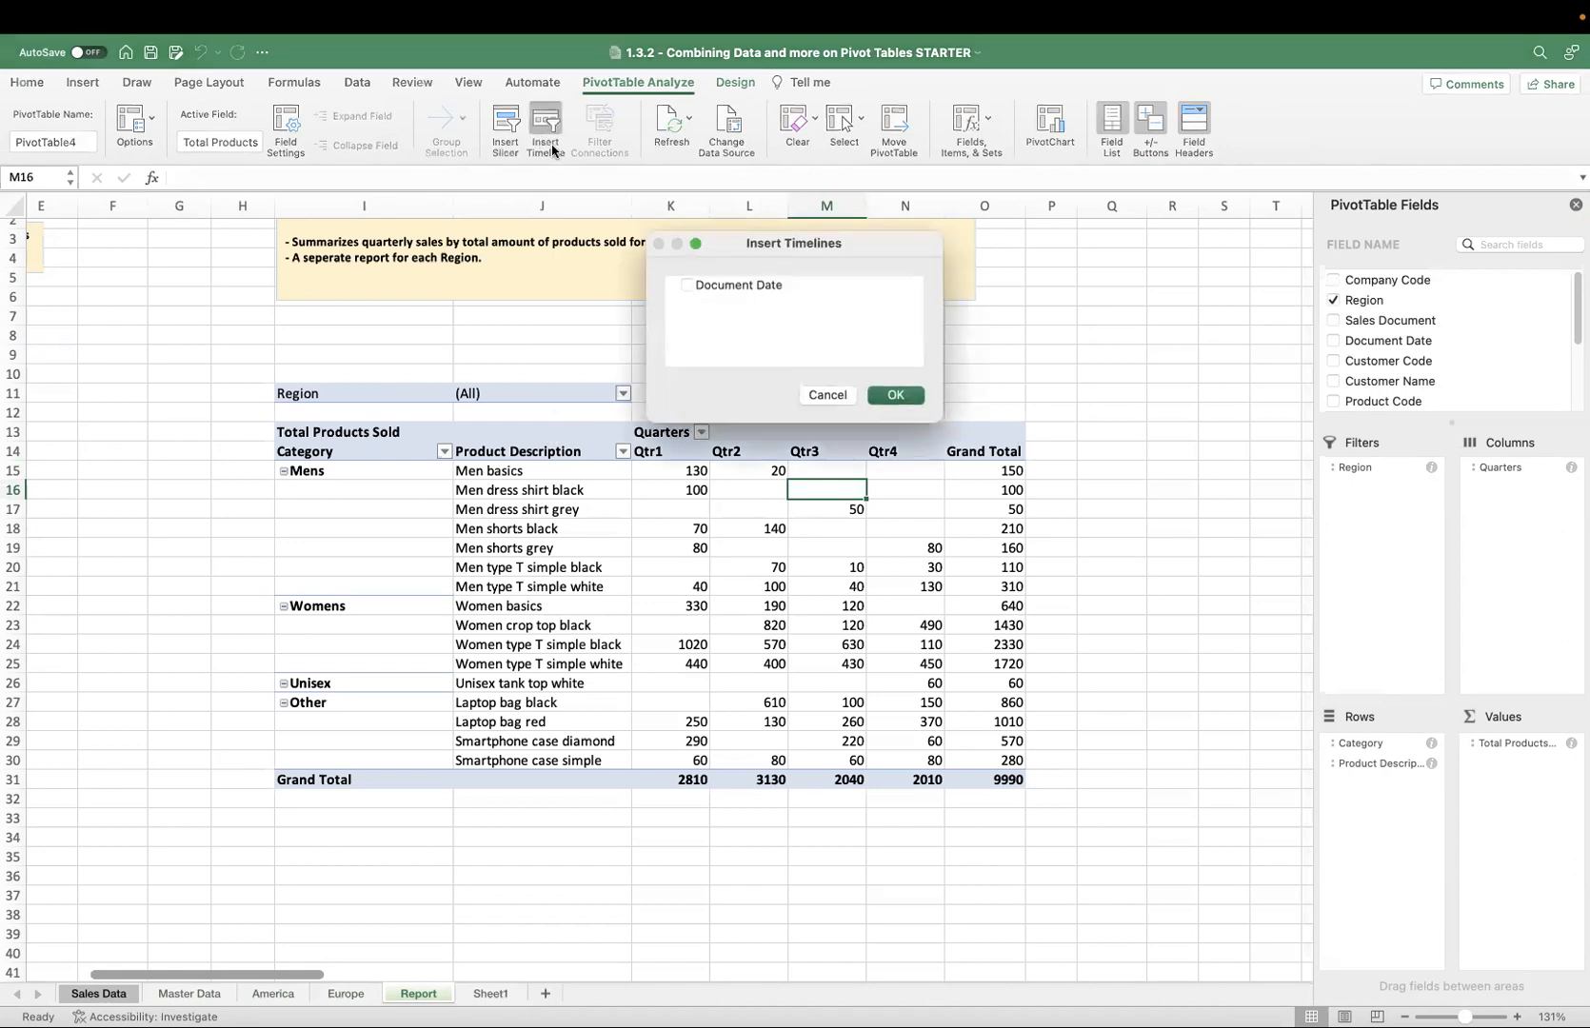
{"action": "left_click", "coordinate": [694, 287]}
{"action": "left_click", "coordinate": [896, 396]}
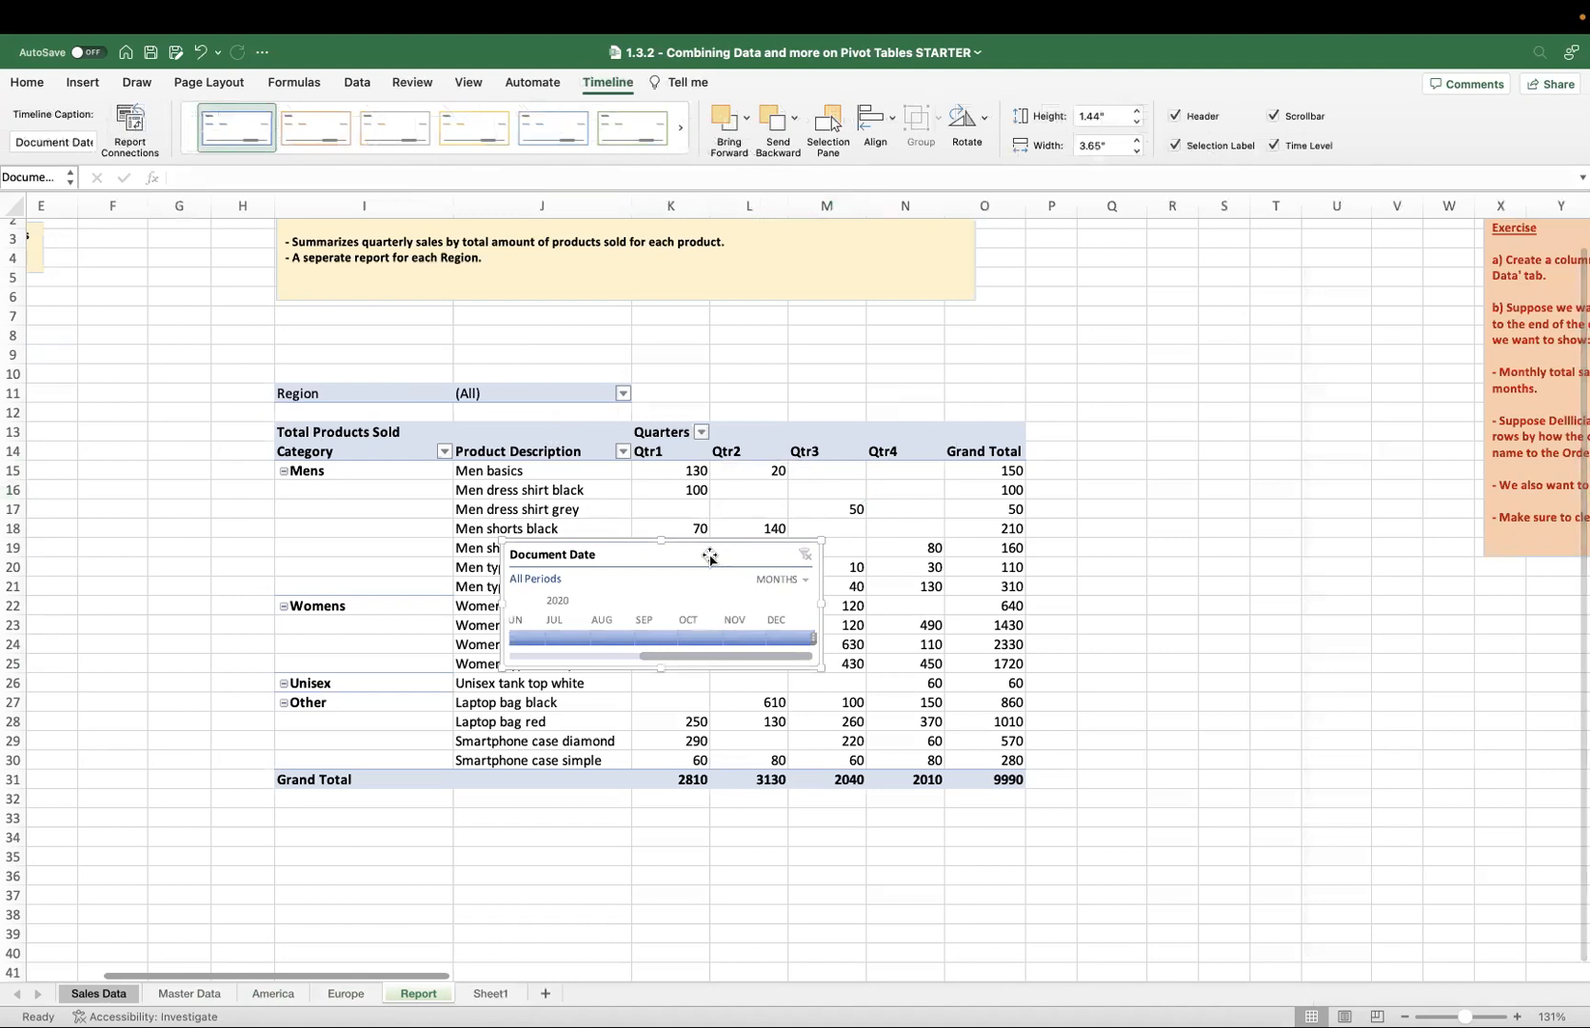
Move the timeline above the pivot table's right side and widen it to about 6.32 inches.
{"action": "left_click_drag", "start_coordinate": [718, 533], "coordinate": [933, 302]}
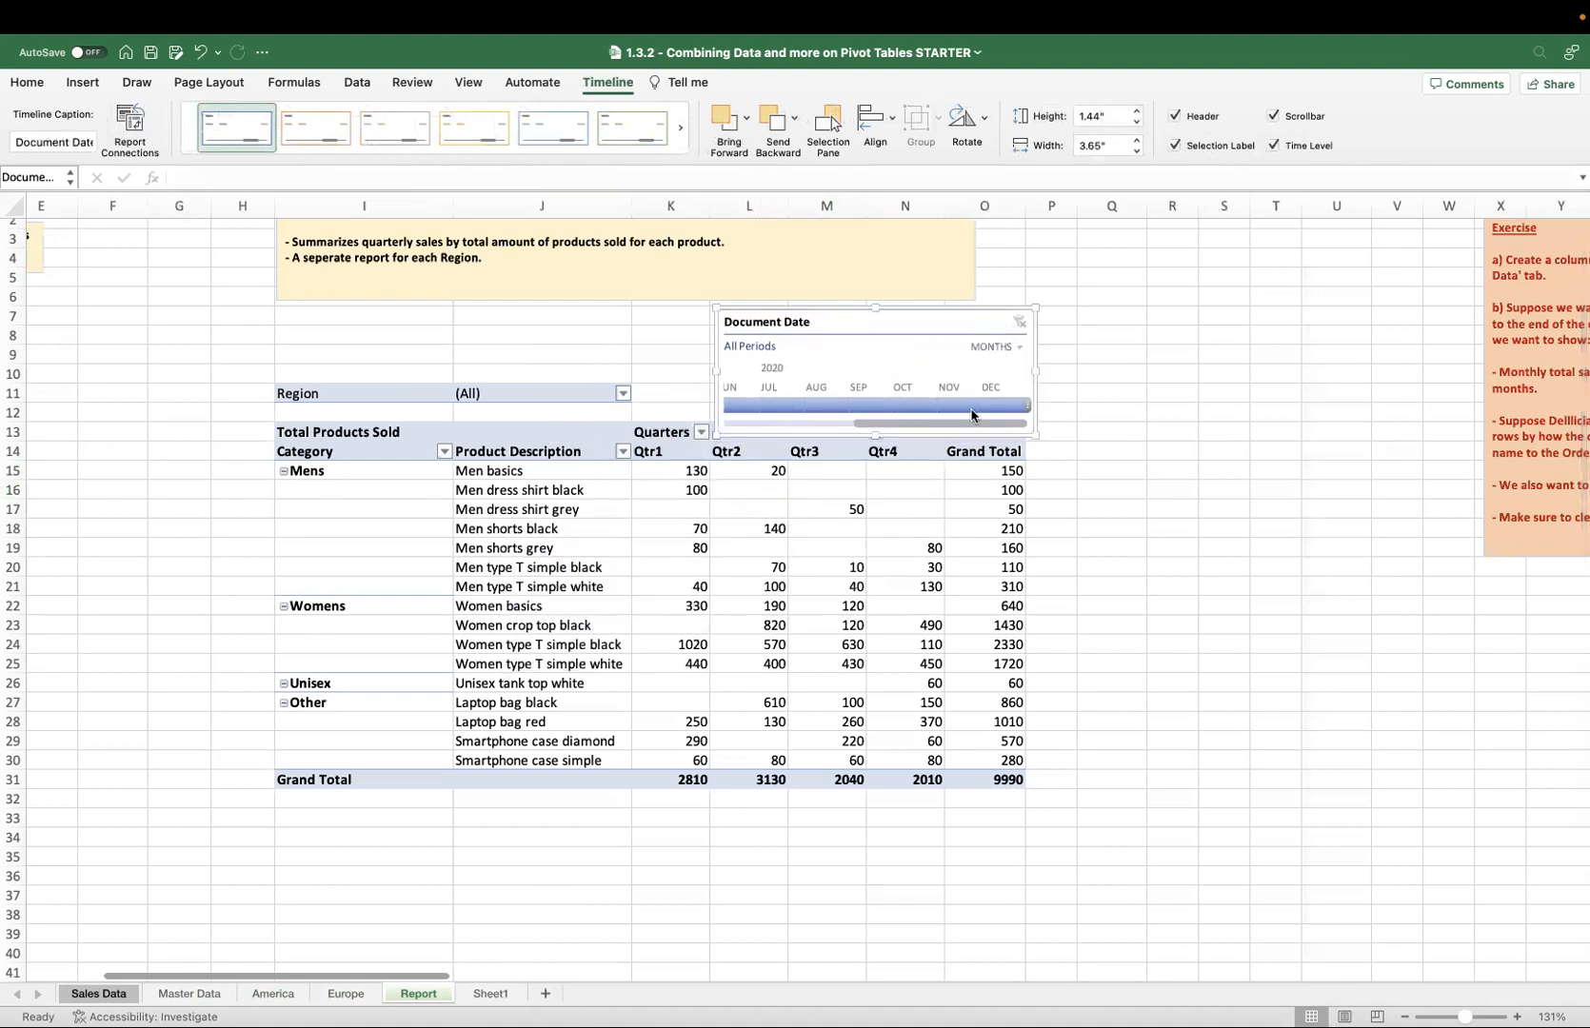
{"action": "left_click_drag", "start_coordinate": [1036, 371], "coordinate": [1177, 371]}
{"action": "left_click_drag", "start_coordinate": [1059, 425], "coordinate": [826, 426]}
{"action": "left_click_drag", "start_coordinate": [1178, 372], "coordinate": [1266, 373]}
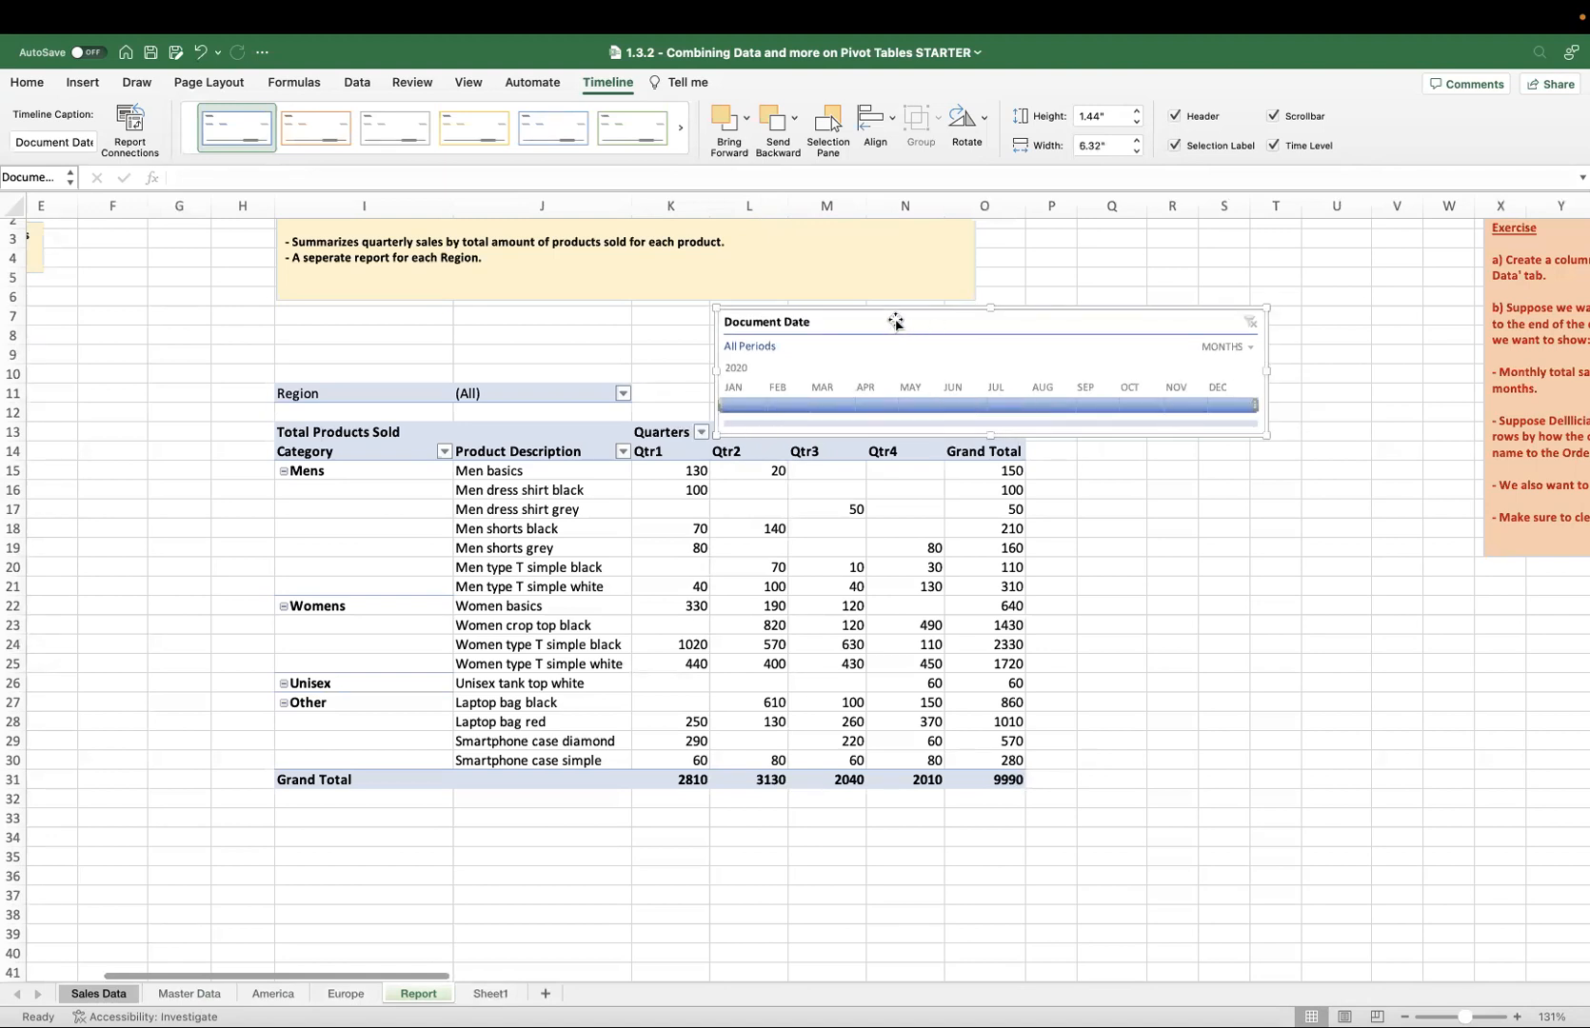
{"action": "left_click_drag", "start_coordinate": [894, 305], "coordinate": [898, 287]}
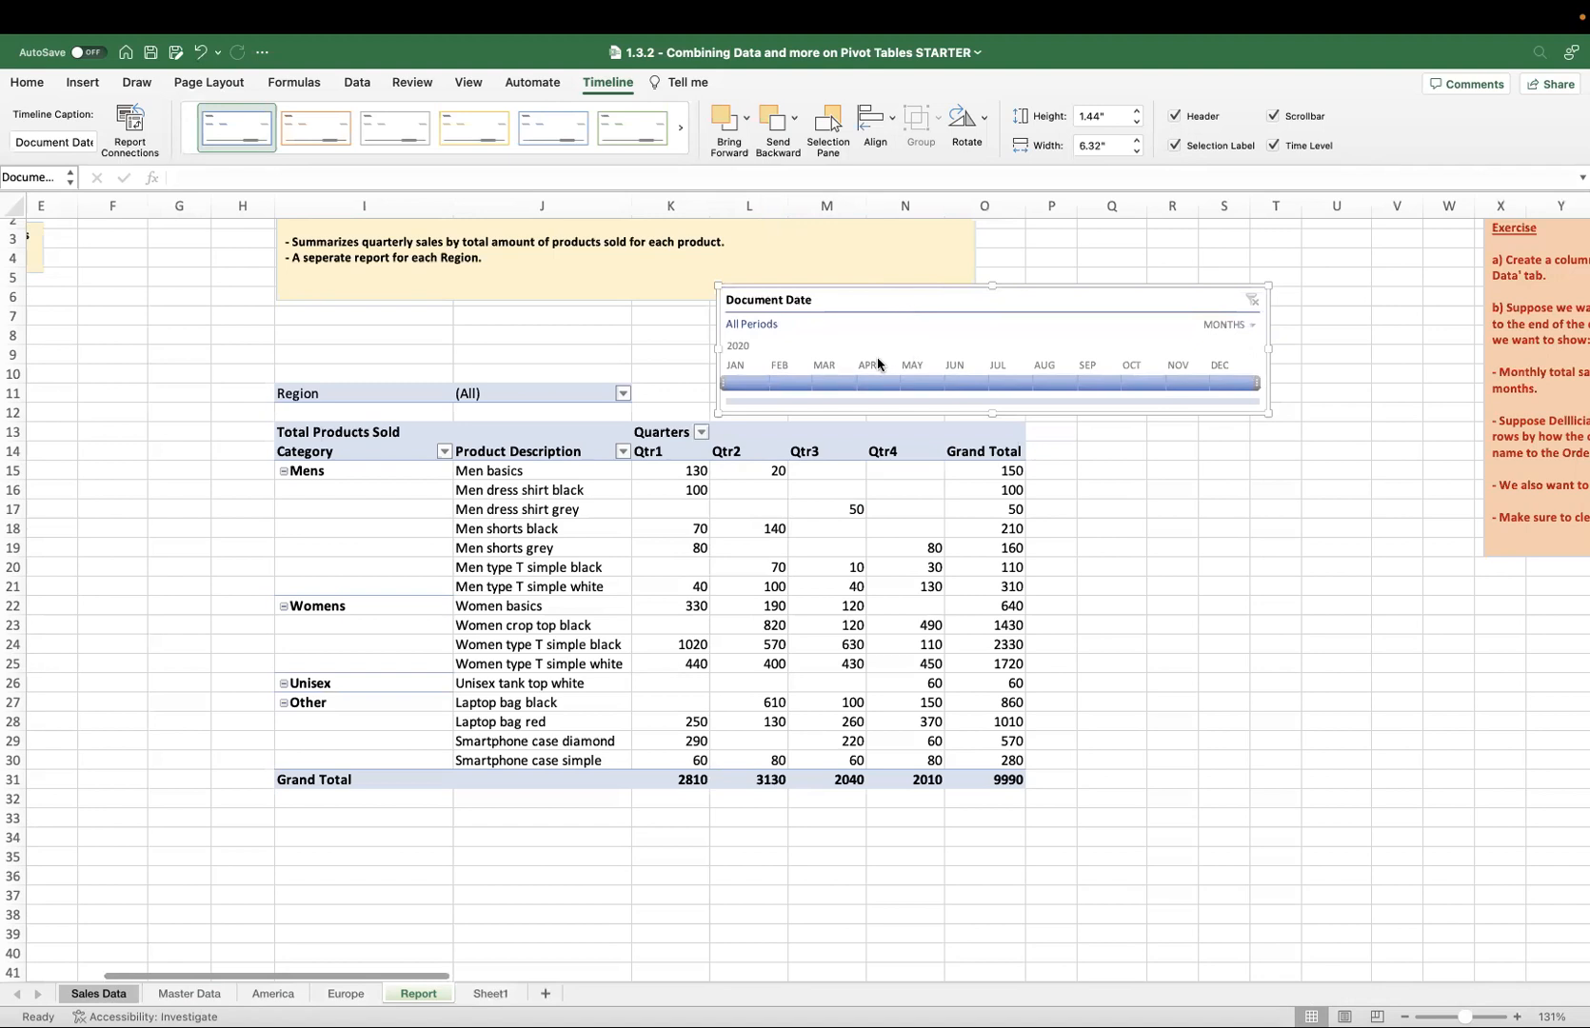
Filter the pivot table with timeline month ranges, ending with January through December 2020 selected.
{"action": "left_click", "coordinate": [803, 382]}
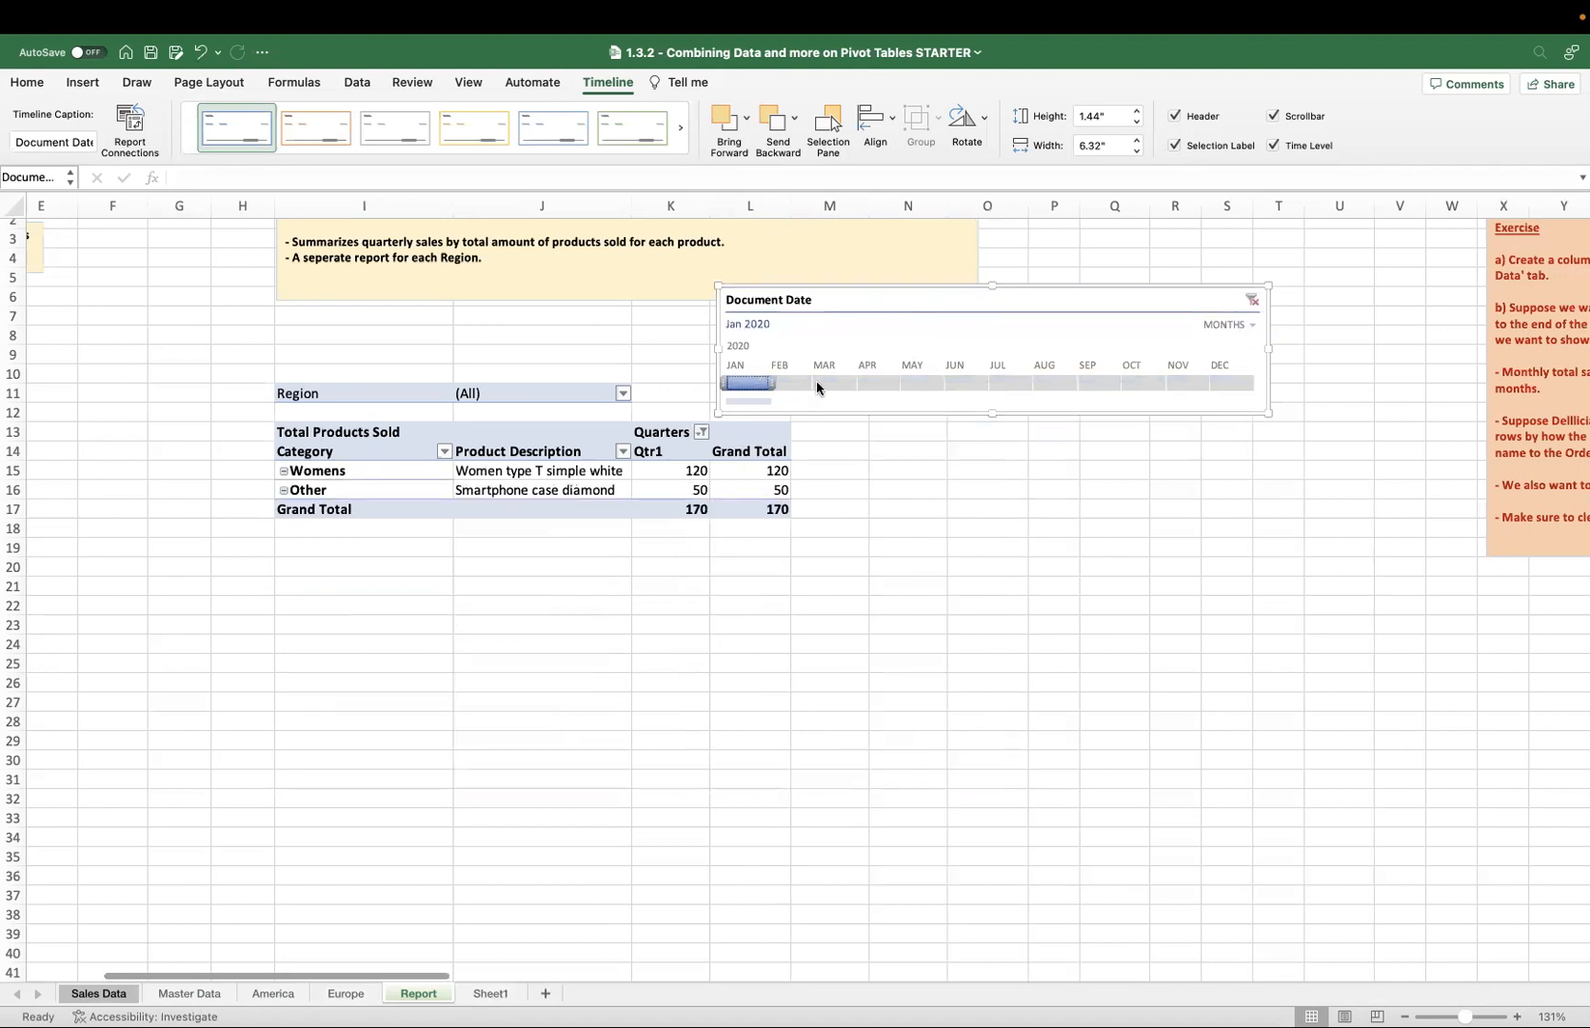
{"action": "left_click", "coordinate": [844, 380]}
{"action": "left_click_drag", "start_coordinate": [762, 384], "coordinate": [862, 385]}
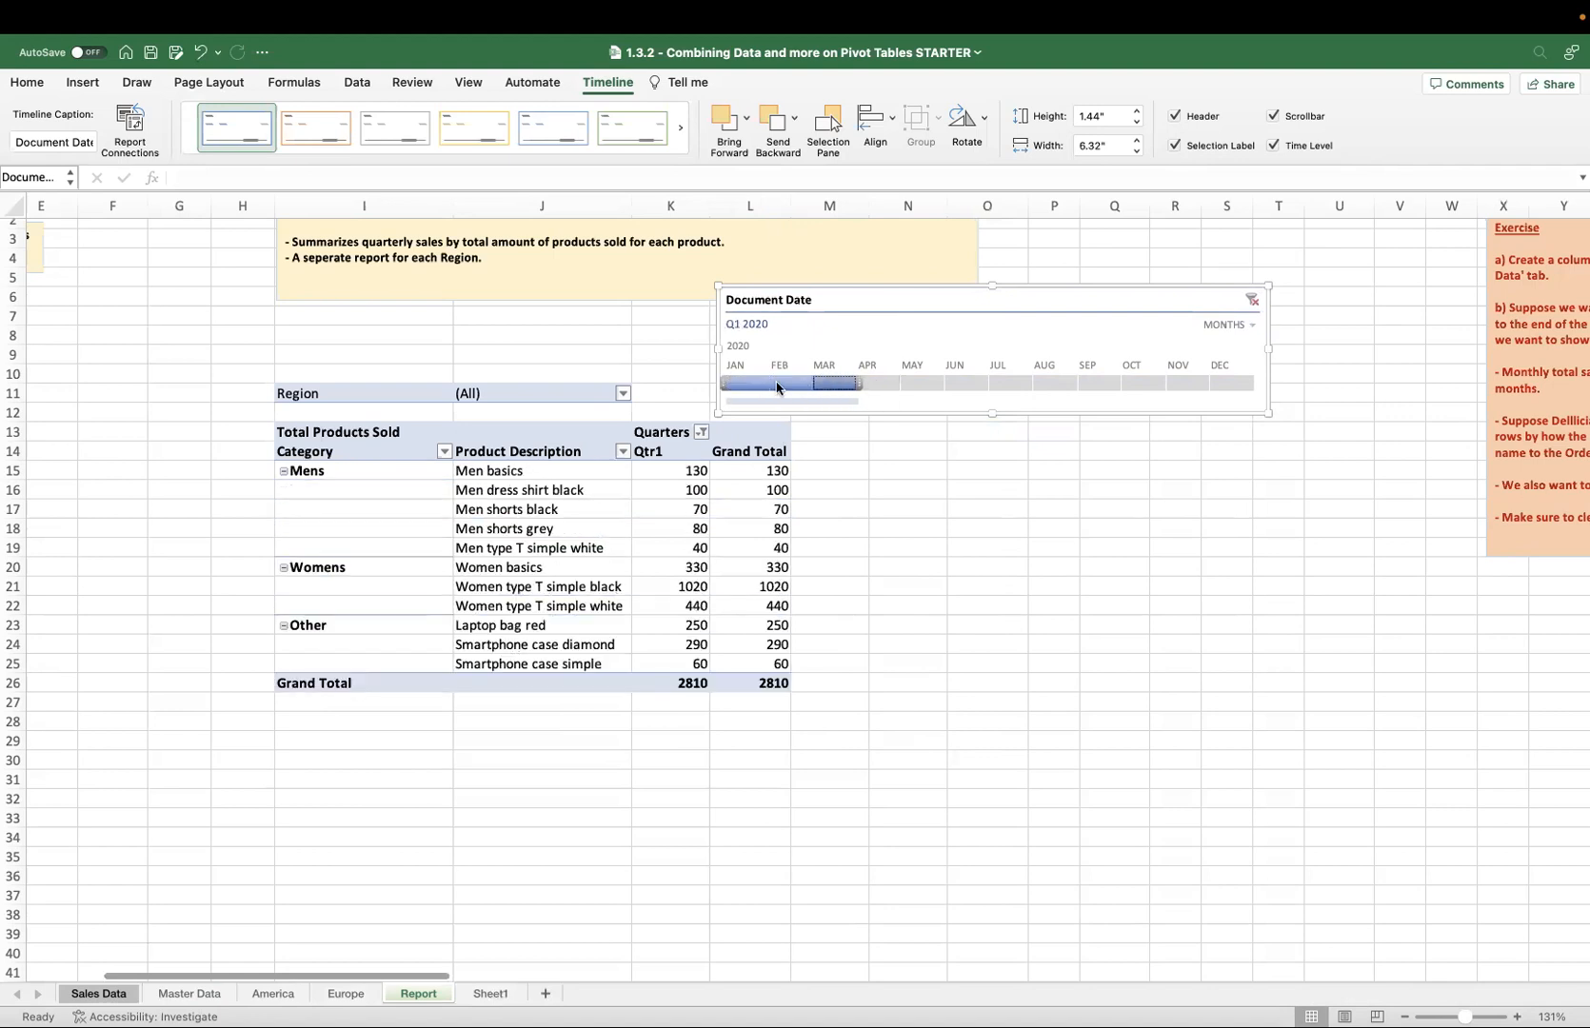
{"action": "left_click_drag", "start_coordinate": [756, 382], "coordinate": [974, 384]}
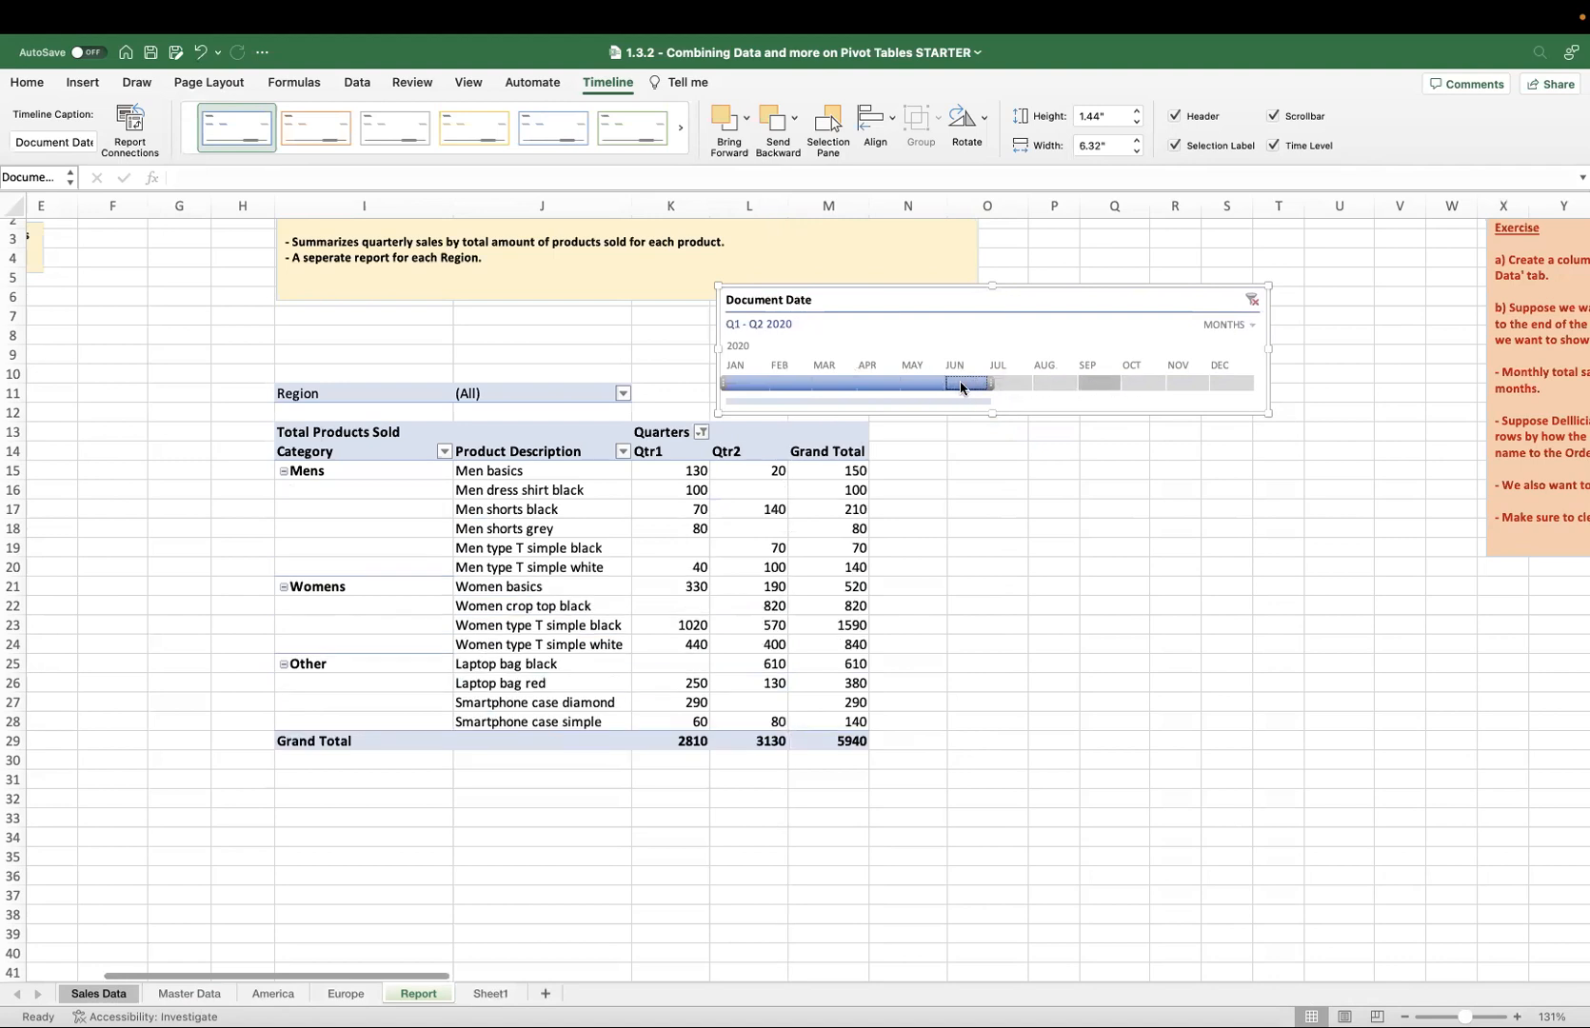
{"action": "left_click_drag", "start_coordinate": [748, 383], "coordinate": [1228, 382]}
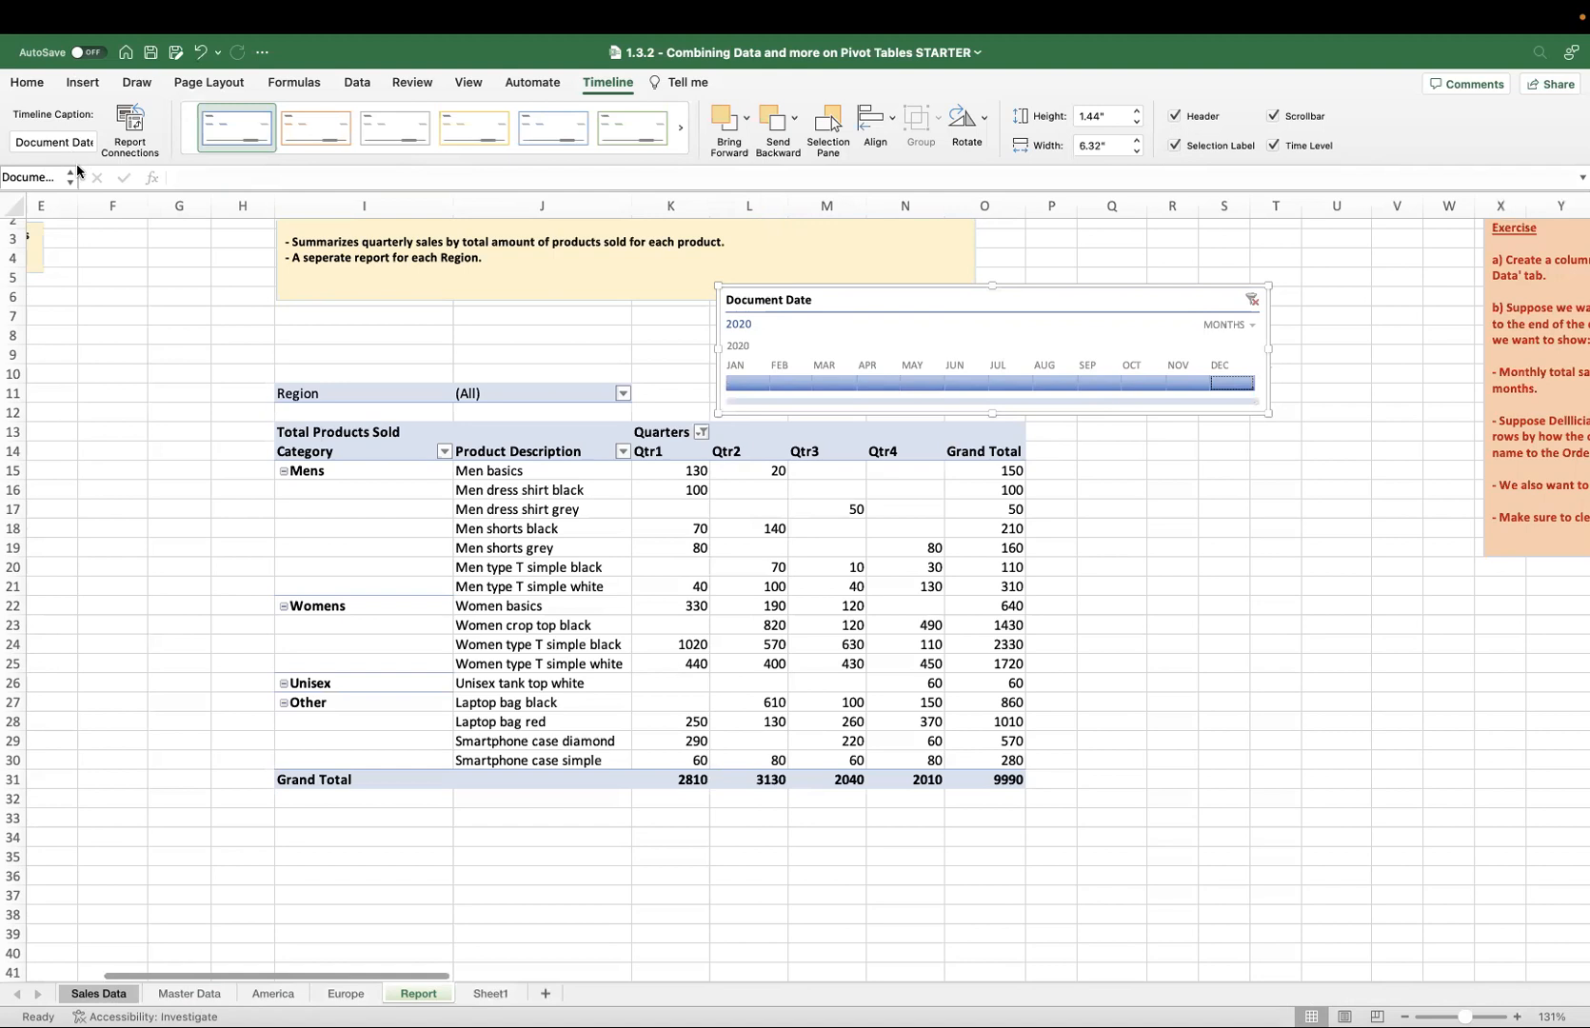
Change the timeline caption to Sales Date.
{"action": "left_click", "coordinate": [69, 138]}
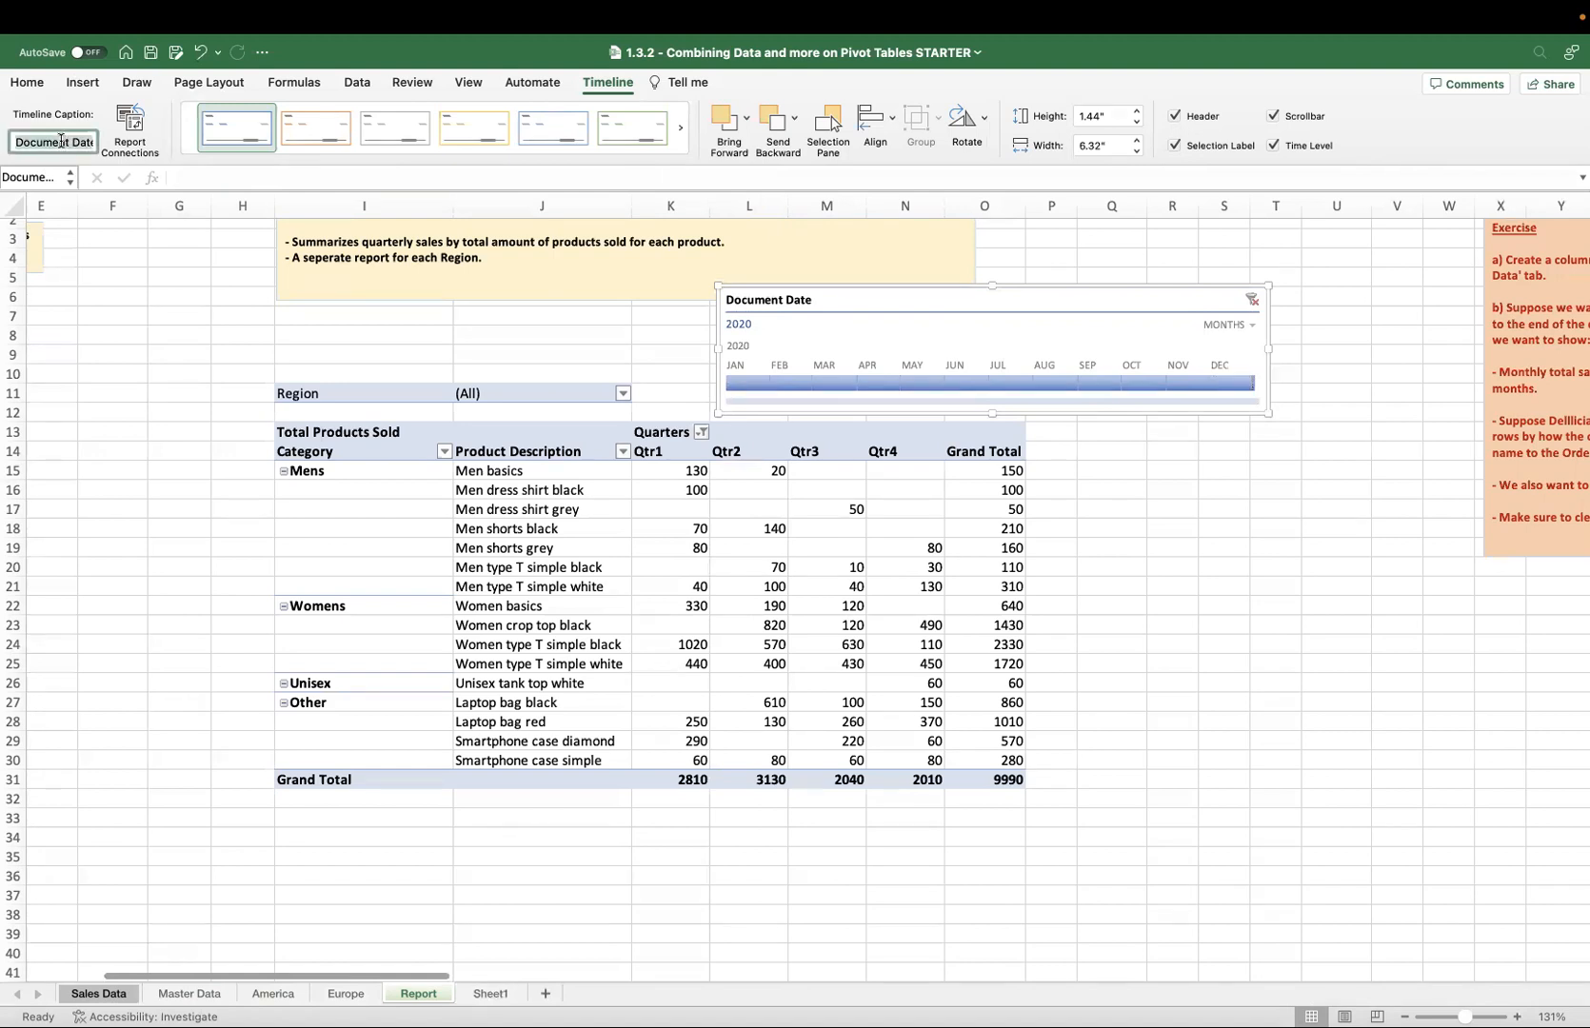
{"action": "left_click", "coordinate": [62, 140]}
{"action": "key", "text": "shift+alt+Left"}
{"action": "type", "text": "Sales"}
{"action": "left_click", "coordinate": [252, 261]}
Preview the yellow and green timeline styles and reapply the first blue style.
{"action": "left_click", "coordinate": [922, 320]}
{"action": "left_click", "coordinate": [447, 141]}
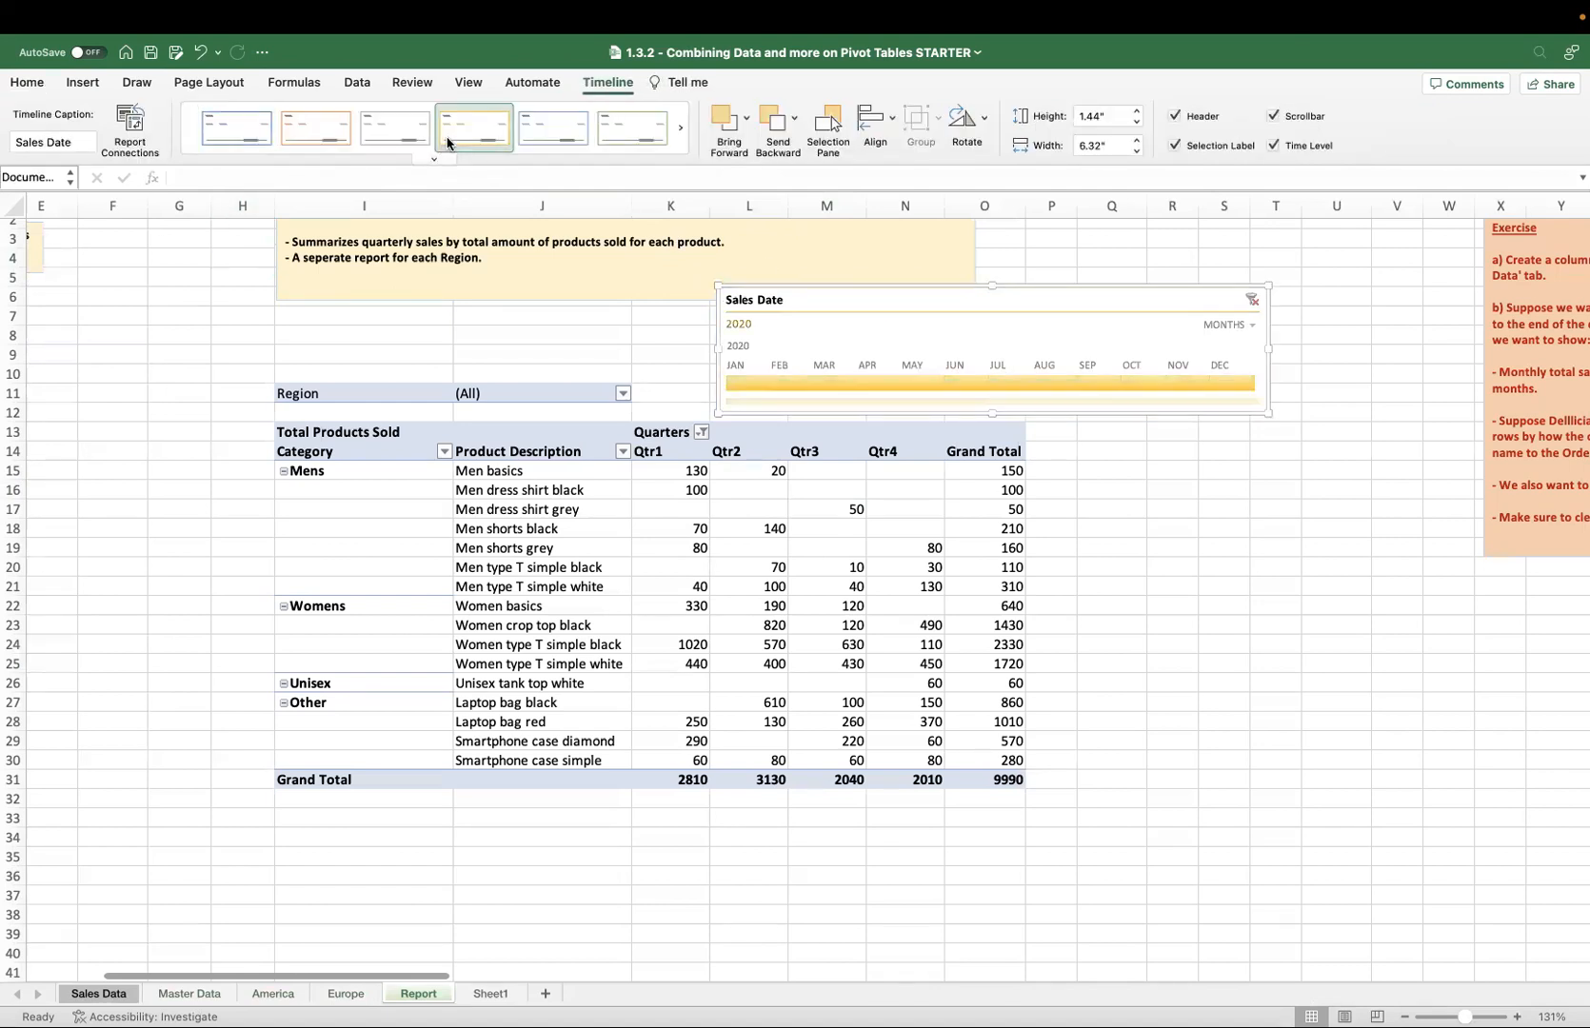
{"action": "left_click", "coordinate": [623, 139]}
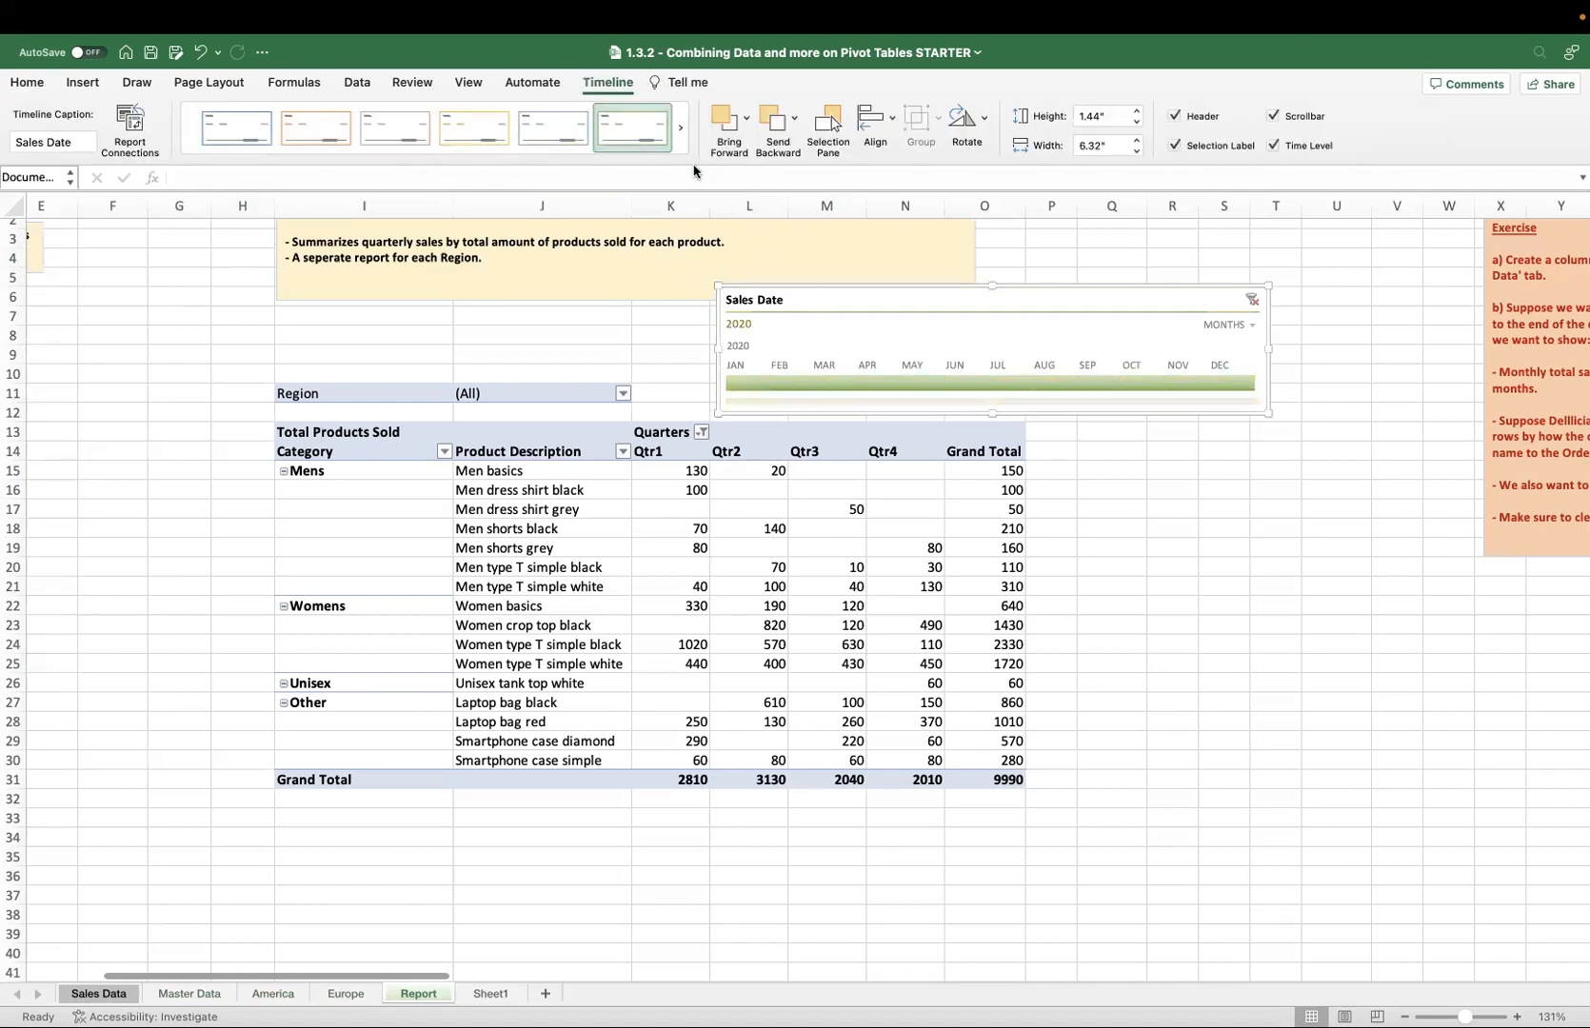
{"action": "left_click", "coordinate": [267, 139]}
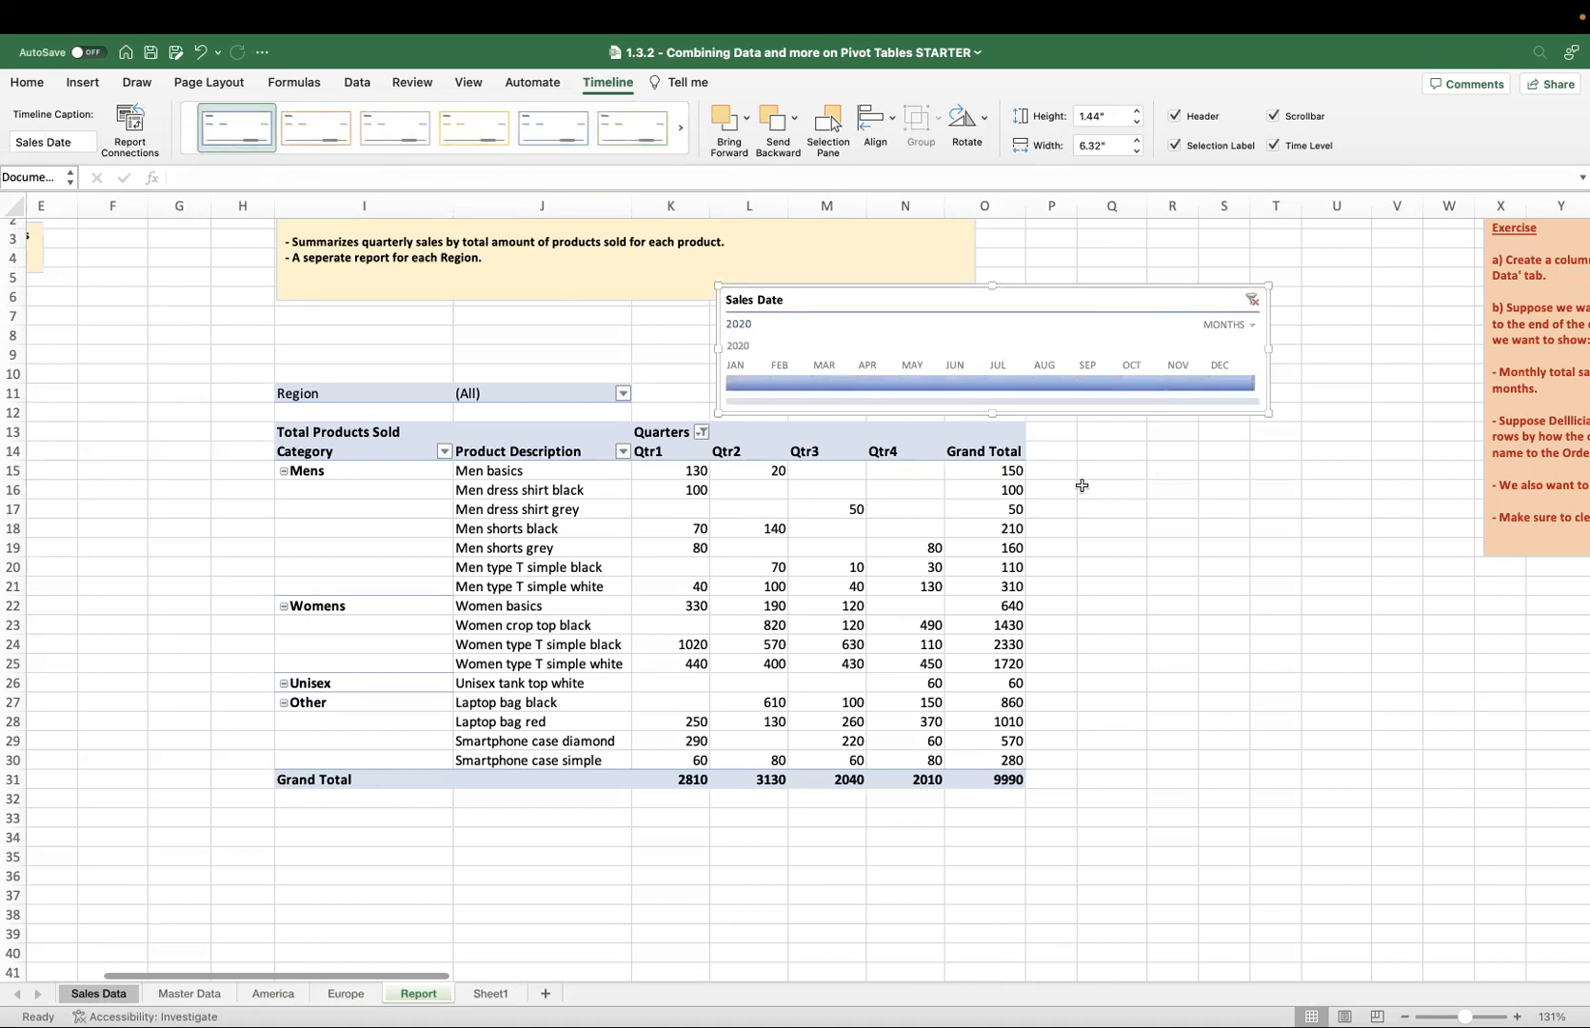
Add a calculated field named Sales EU with formula ='Sales USD'*1.1 to the customer sales pivot table.
{"action": "scroll", "coordinate": [861, 536], "scroll_direction": "left", "scroll_amount": 5}
{"action": "scroll", "coordinate": [860, 536], "scroll_direction": "up", "scroll_amount": 1}
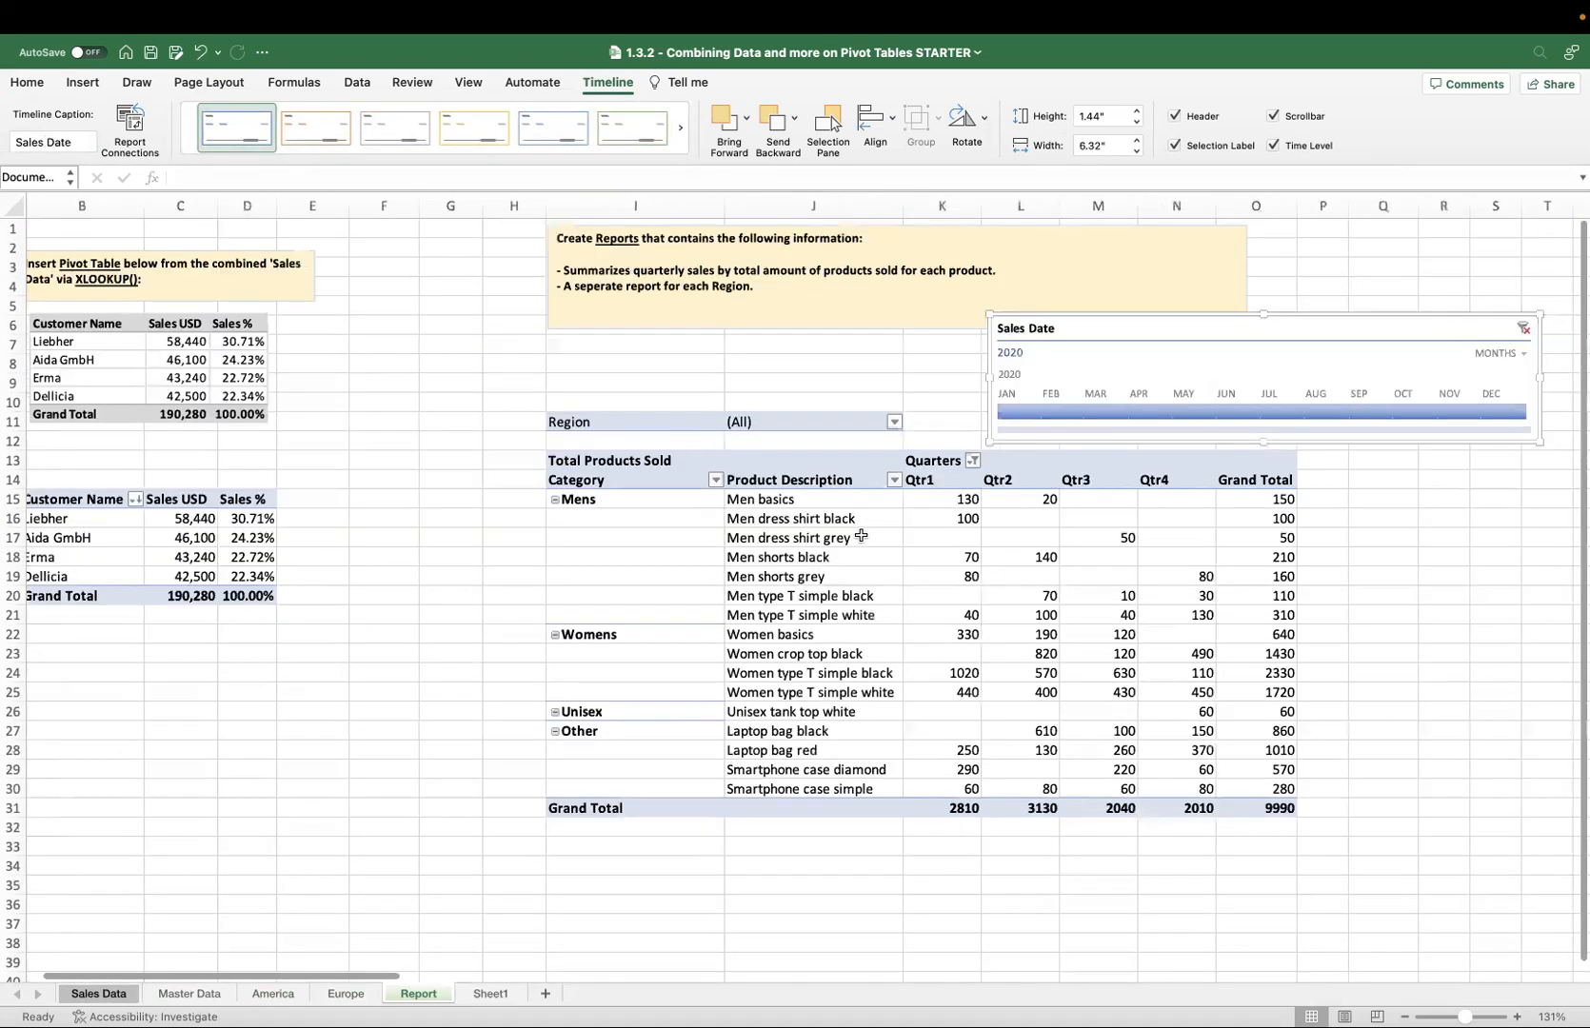
{"action": "scroll", "coordinate": [861, 536], "scroll_direction": "left", "scroll_amount": 2}
{"action": "scroll", "coordinate": [861, 536], "scroll_direction": "up", "scroll_amount": 1}
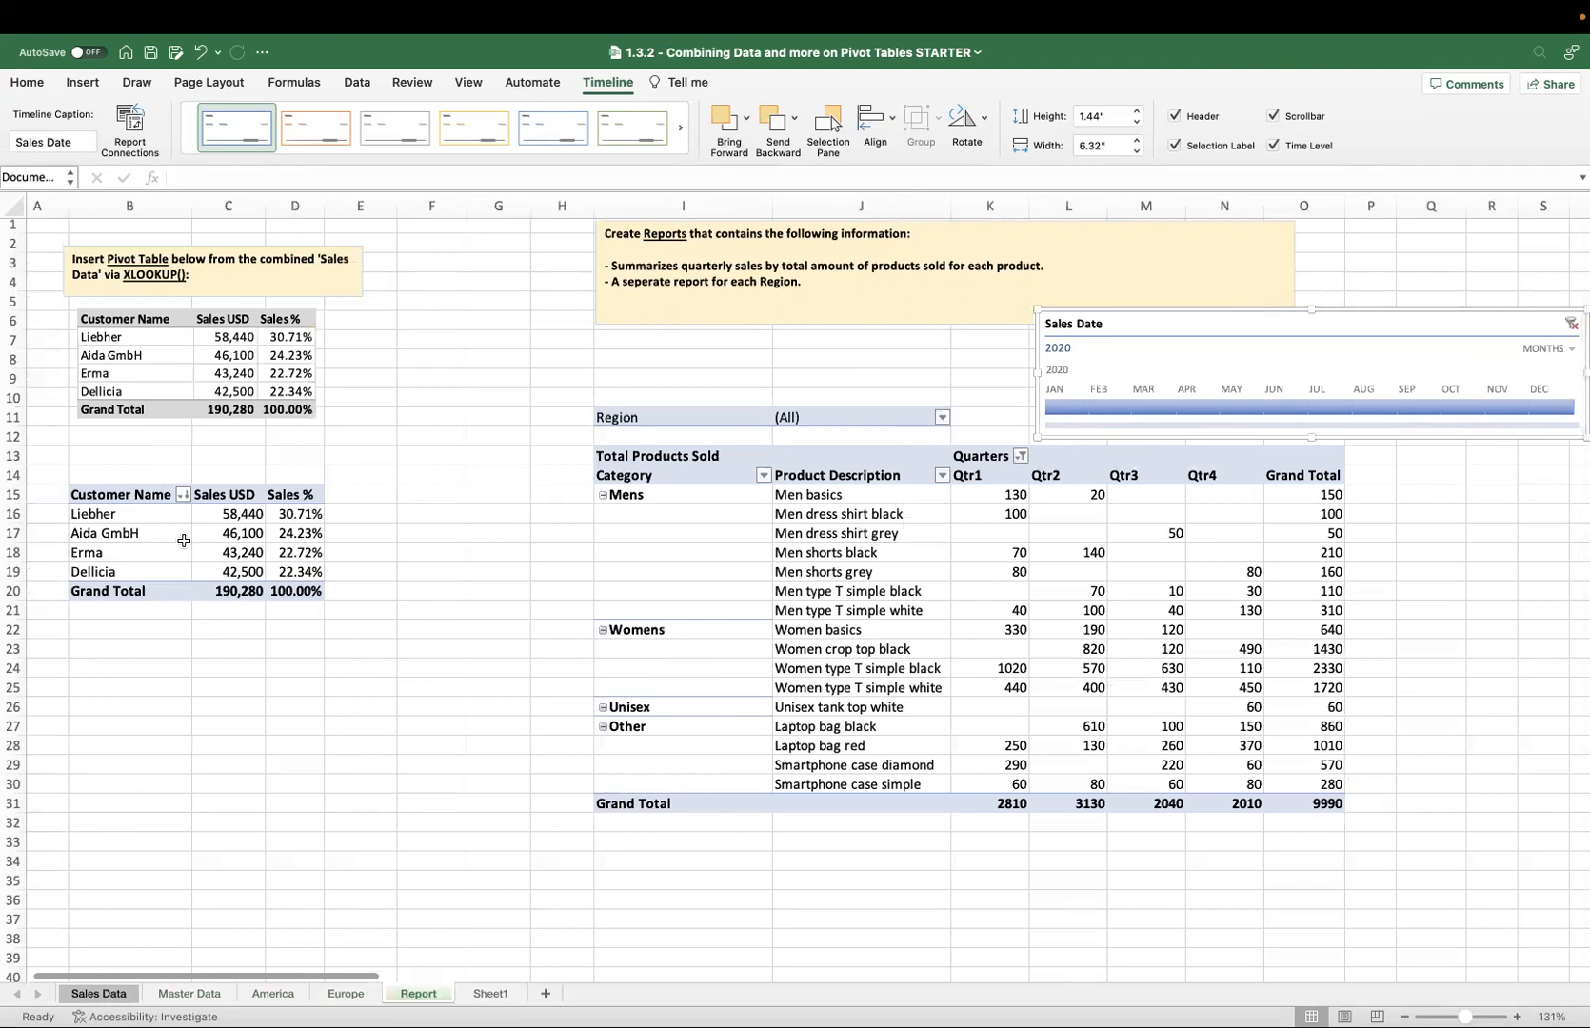
{"action": "left_click", "coordinate": [348, 498]}
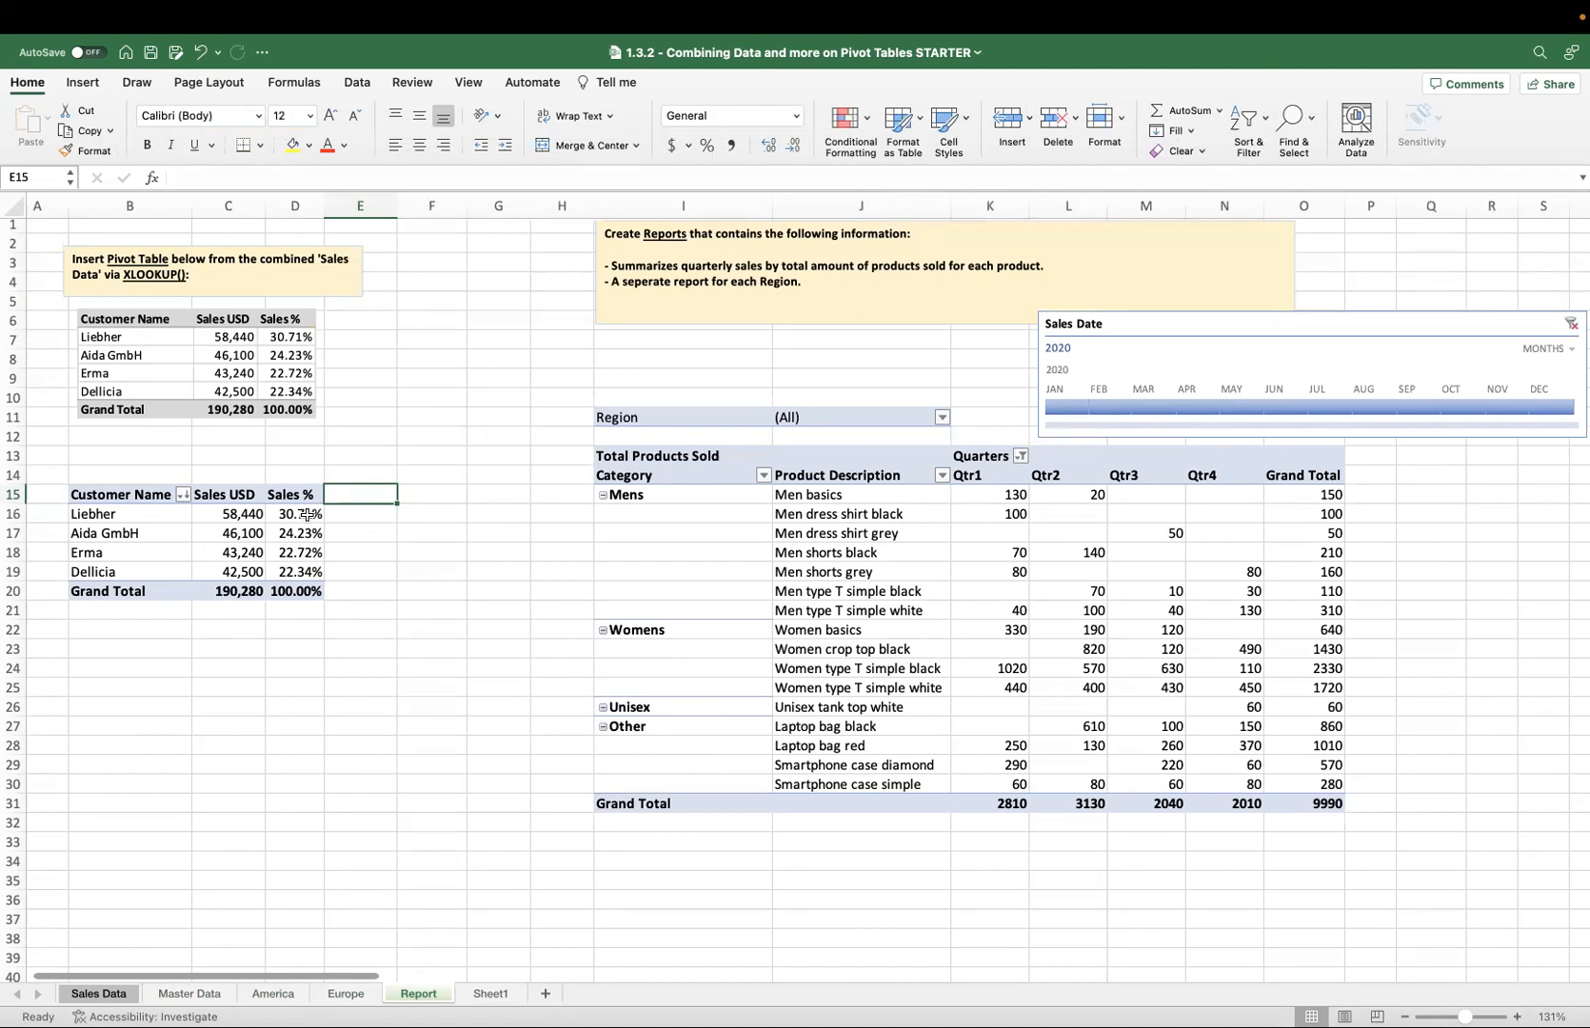
{"action": "left_click", "coordinate": [307, 515]}
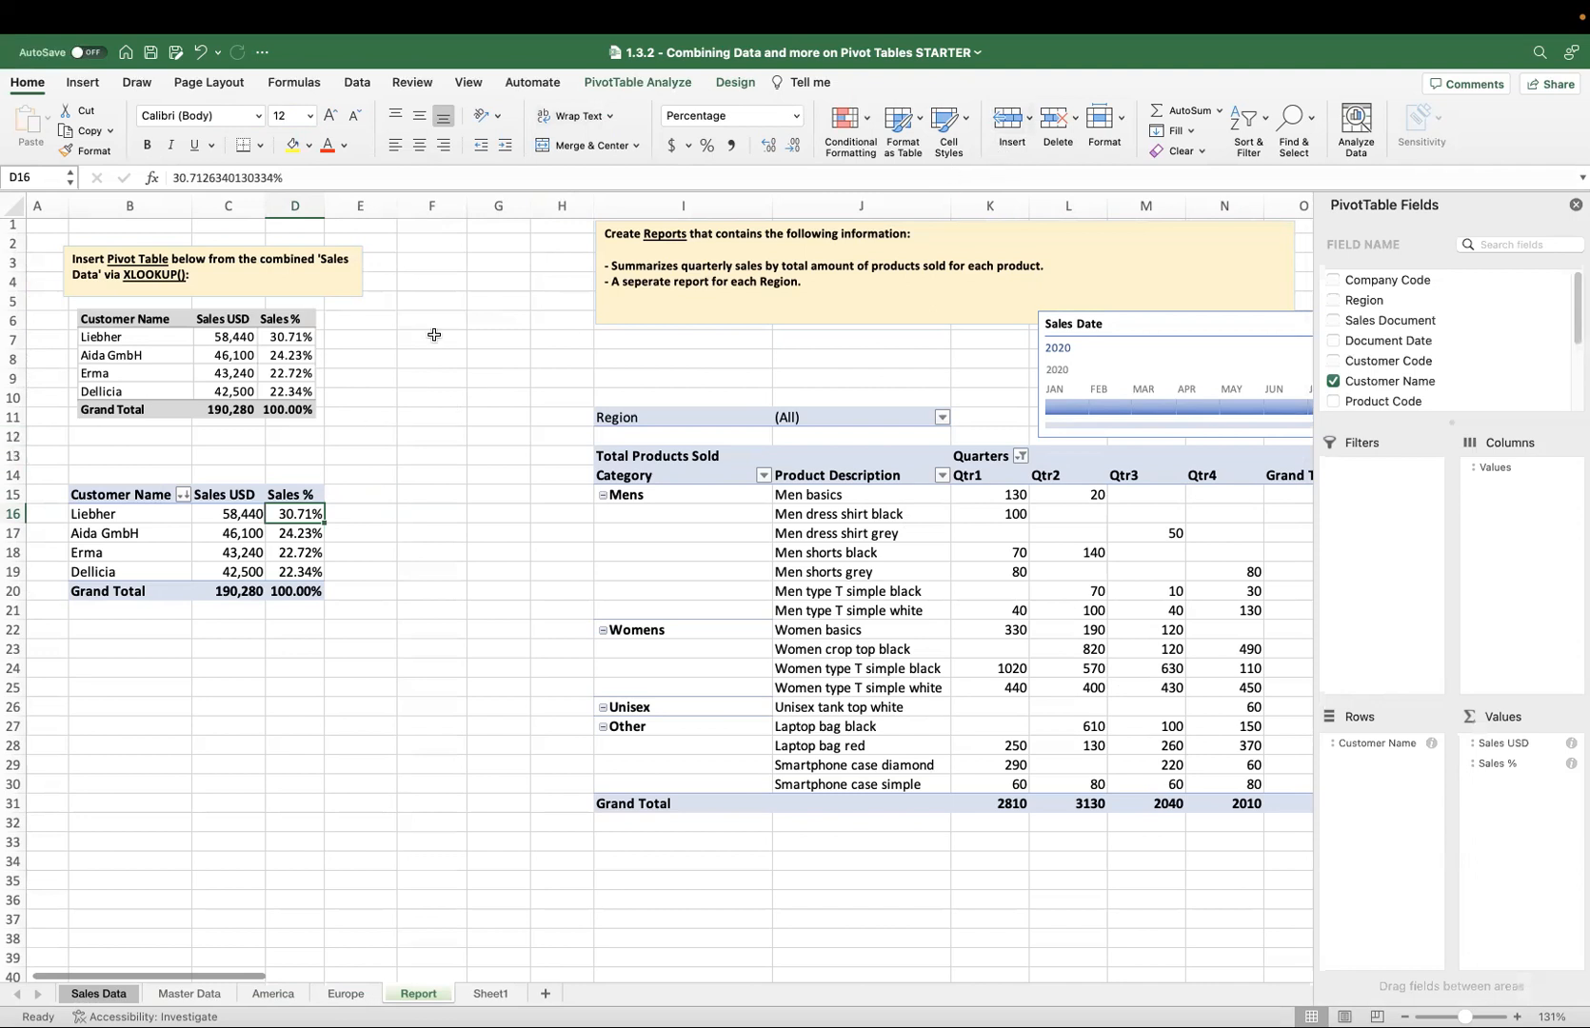
{"action": "left_click", "coordinate": [644, 83]}
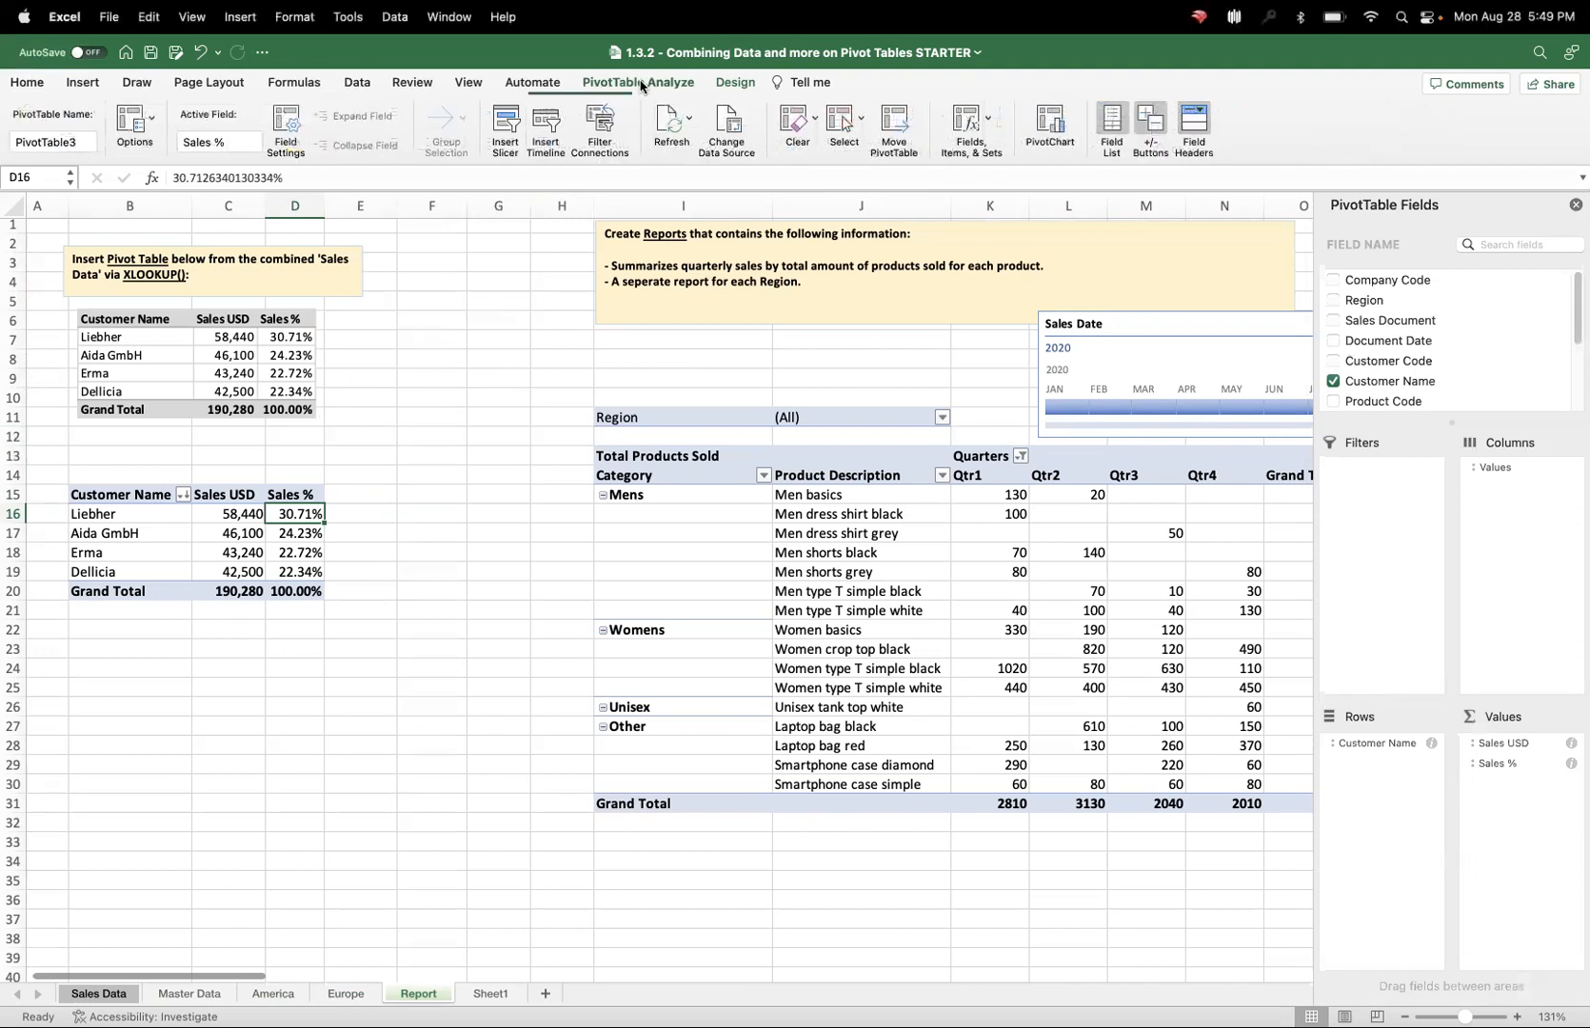
{"action": "left_click", "coordinate": [978, 131]}
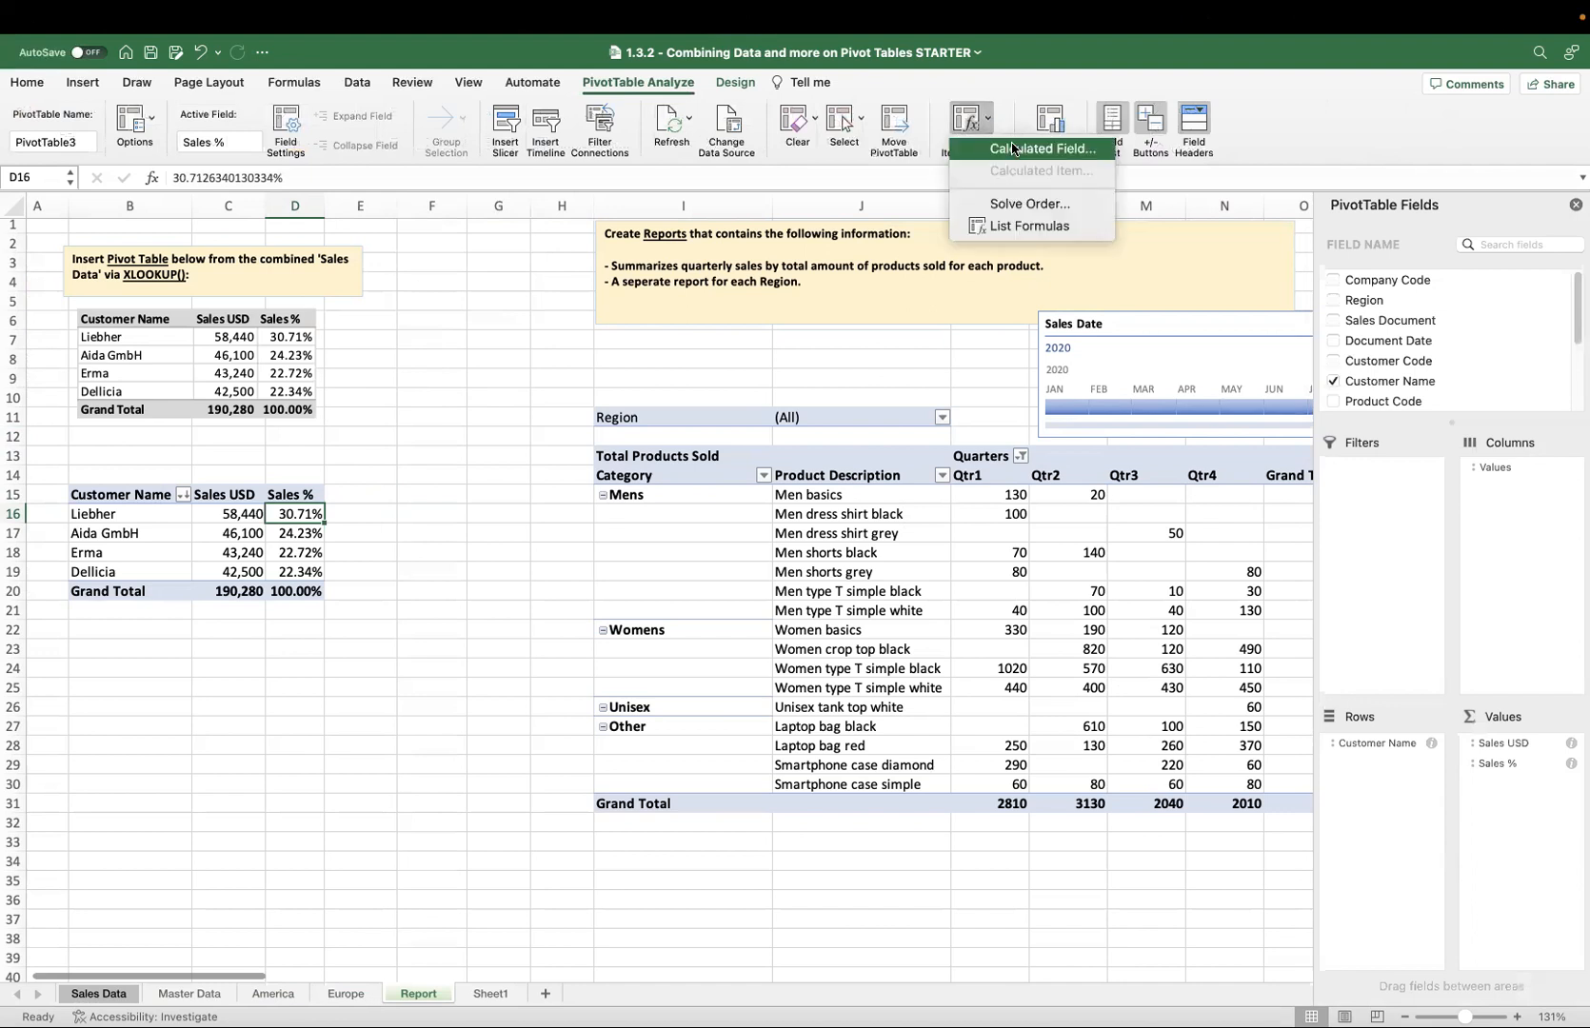
{"action": "left_click", "coordinate": [1012, 123]}
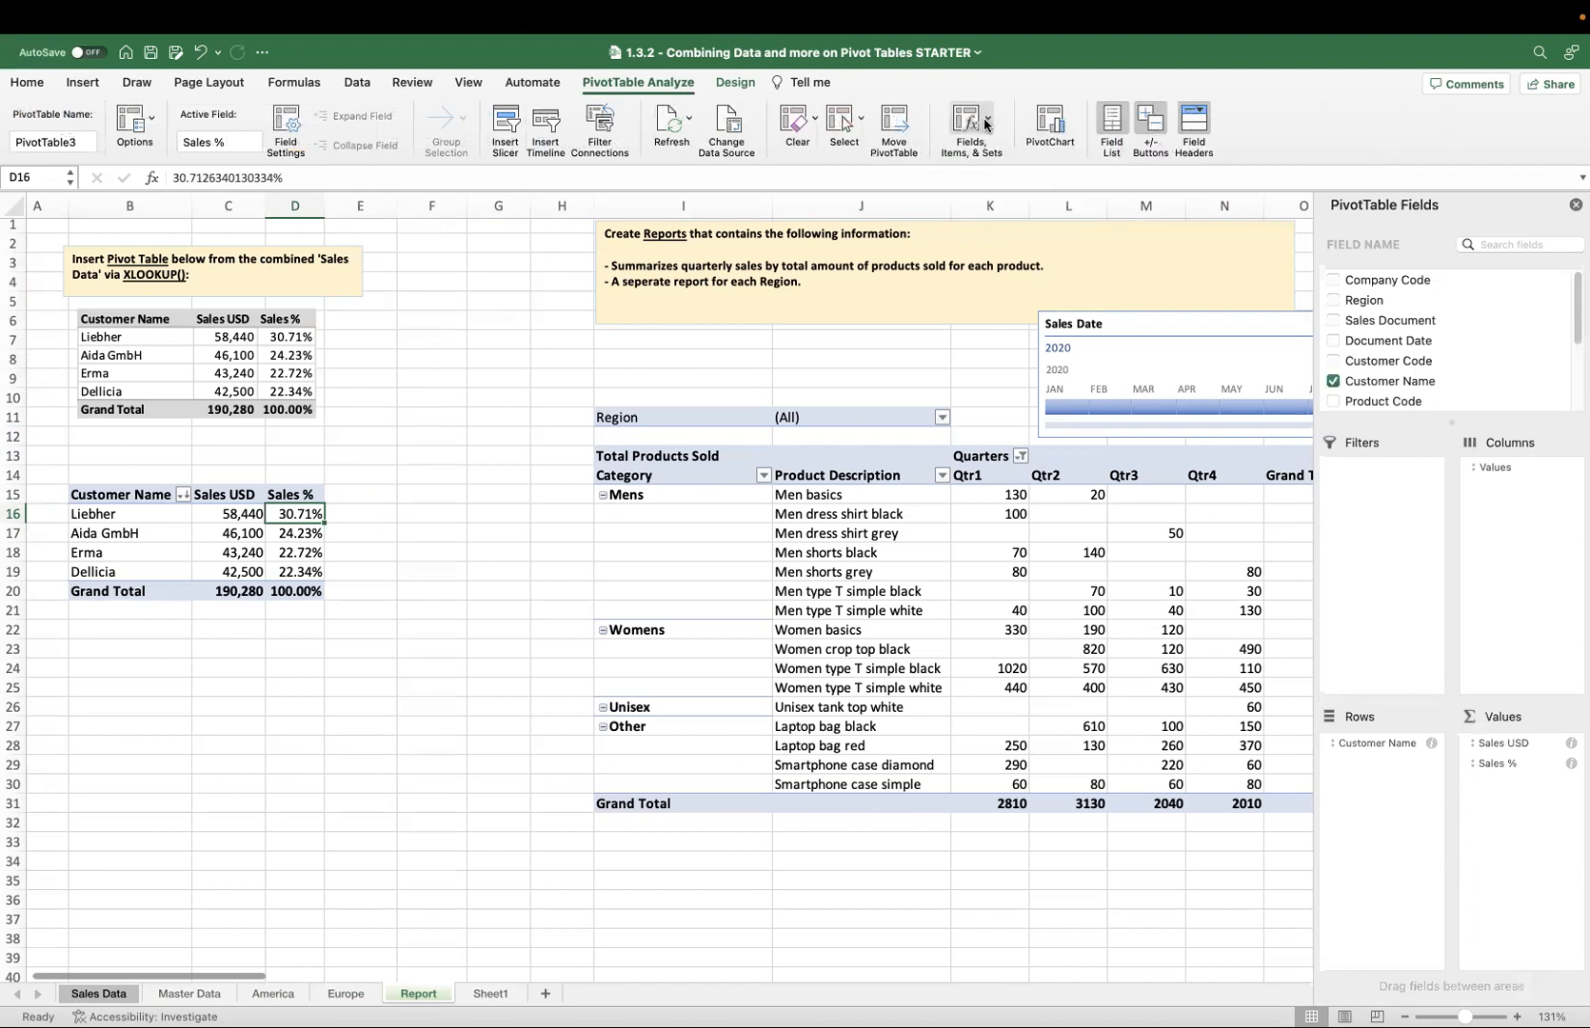
{"action": "left_click", "coordinate": [986, 123]}
{"action": "left_click", "coordinate": [993, 147]}
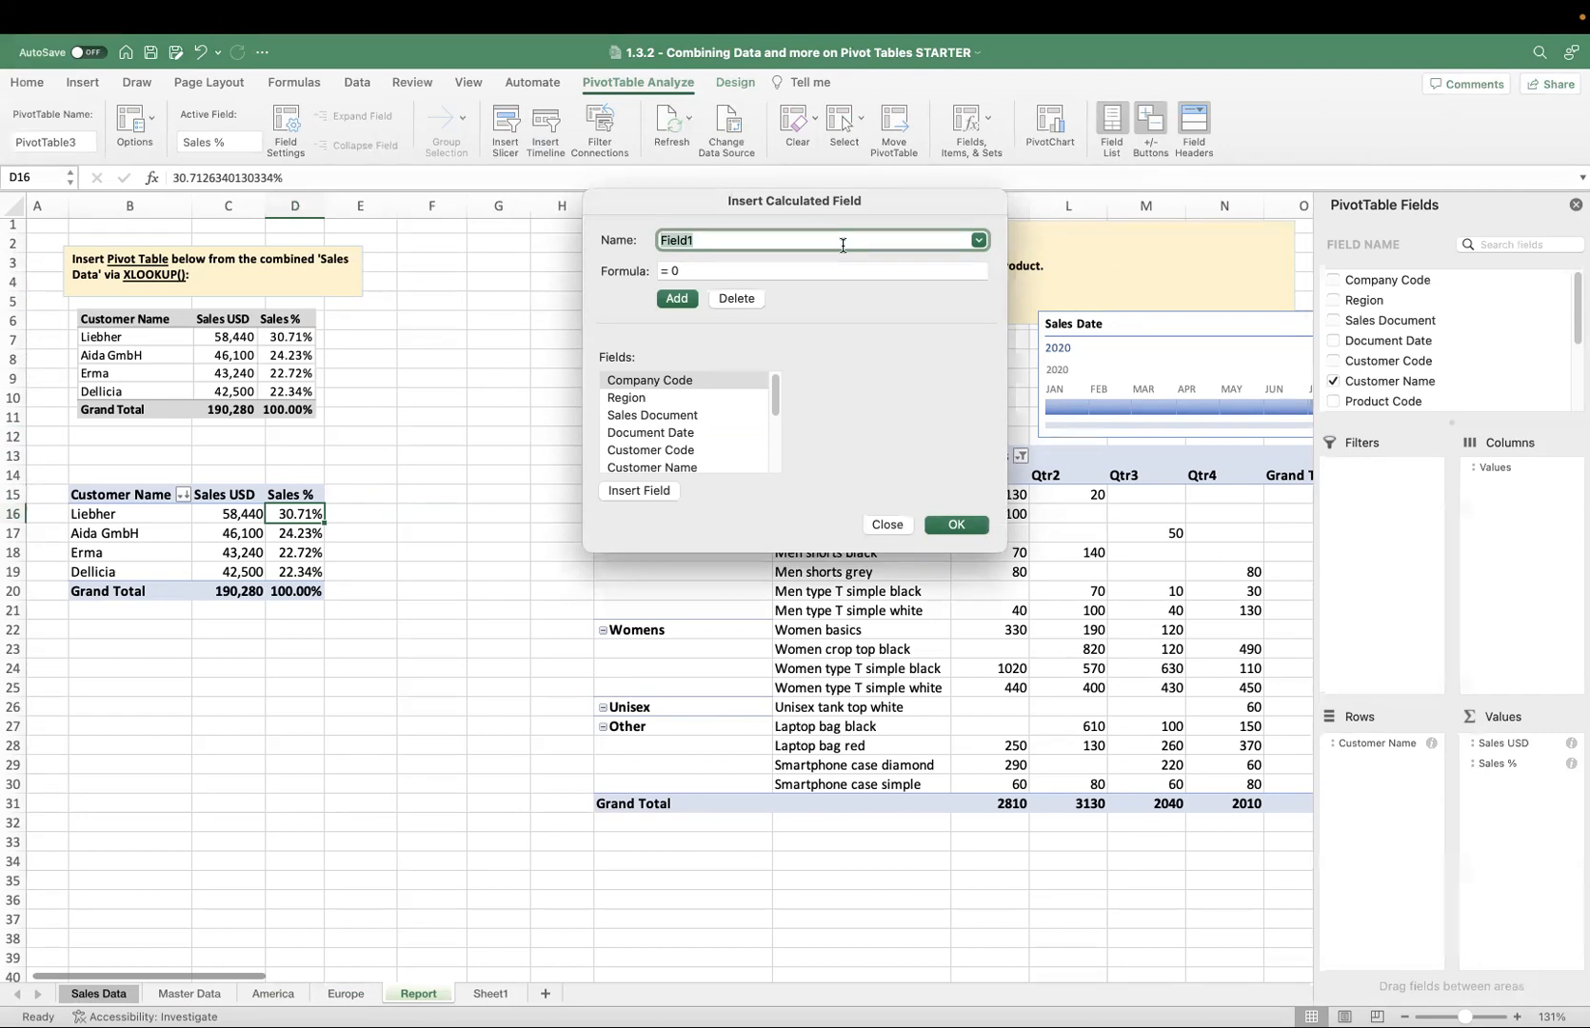
{"action": "type", "text": "Sales EU"}
{"action": "left_click", "coordinate": [743, 272]}
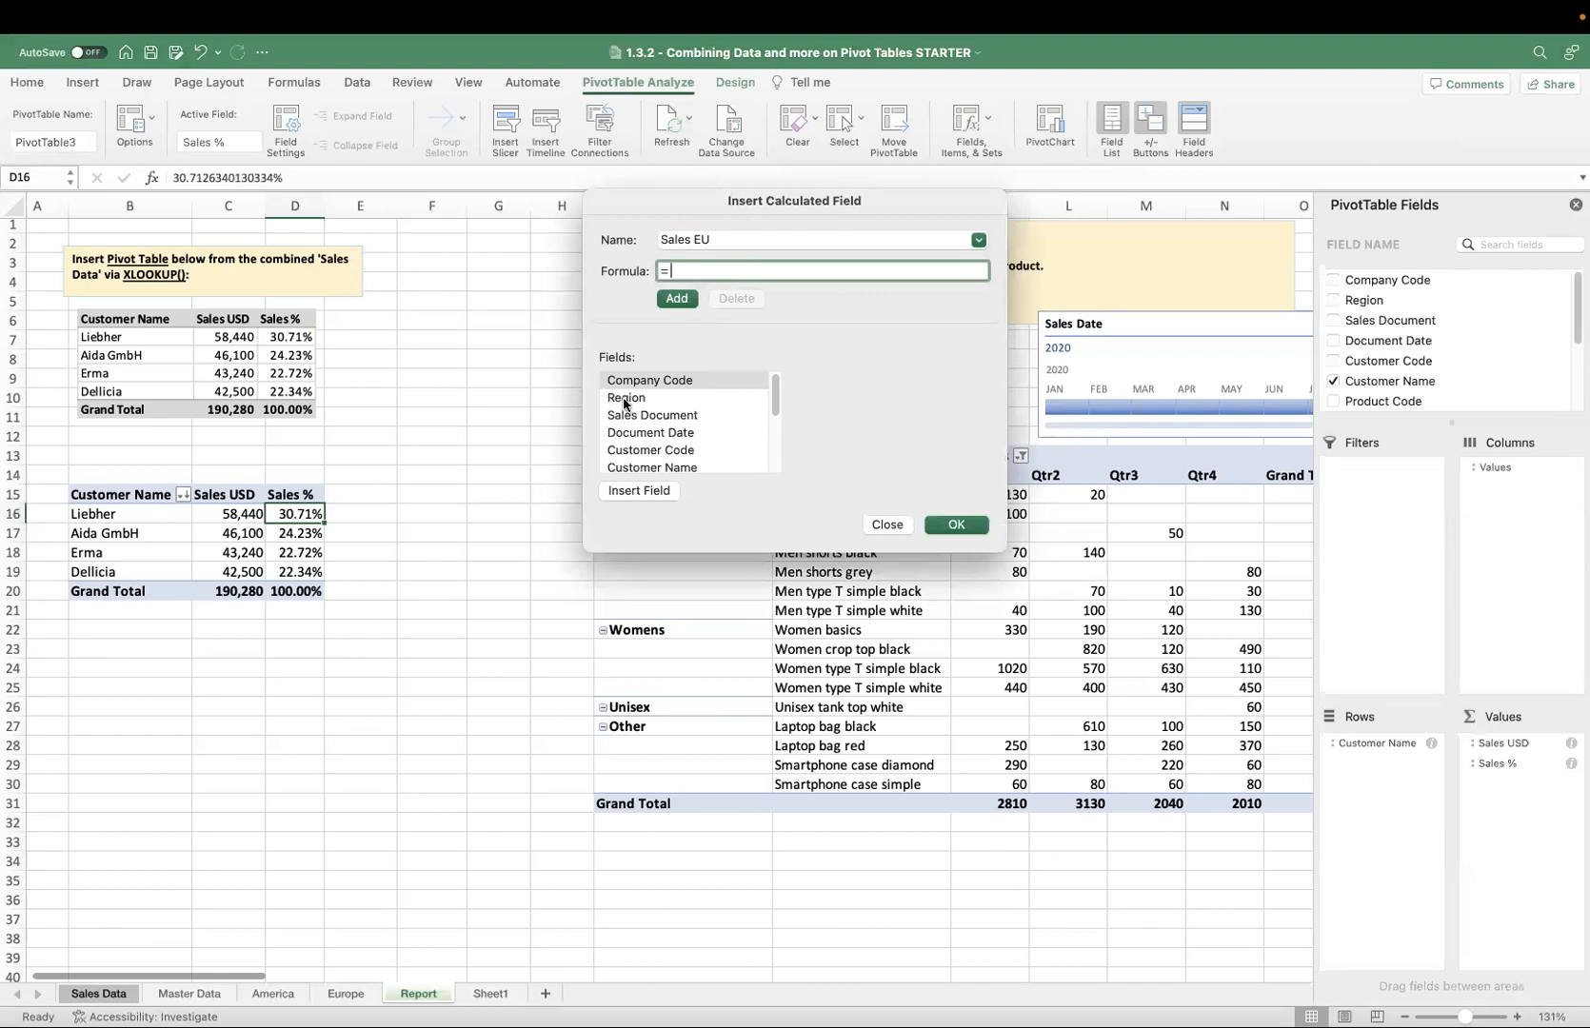
{"action": "left_click_drag", "start_coordinate": [774, 404], "coordinate": [775, 453]}
{"action": "double_click", "coordinate": [661, 428]}
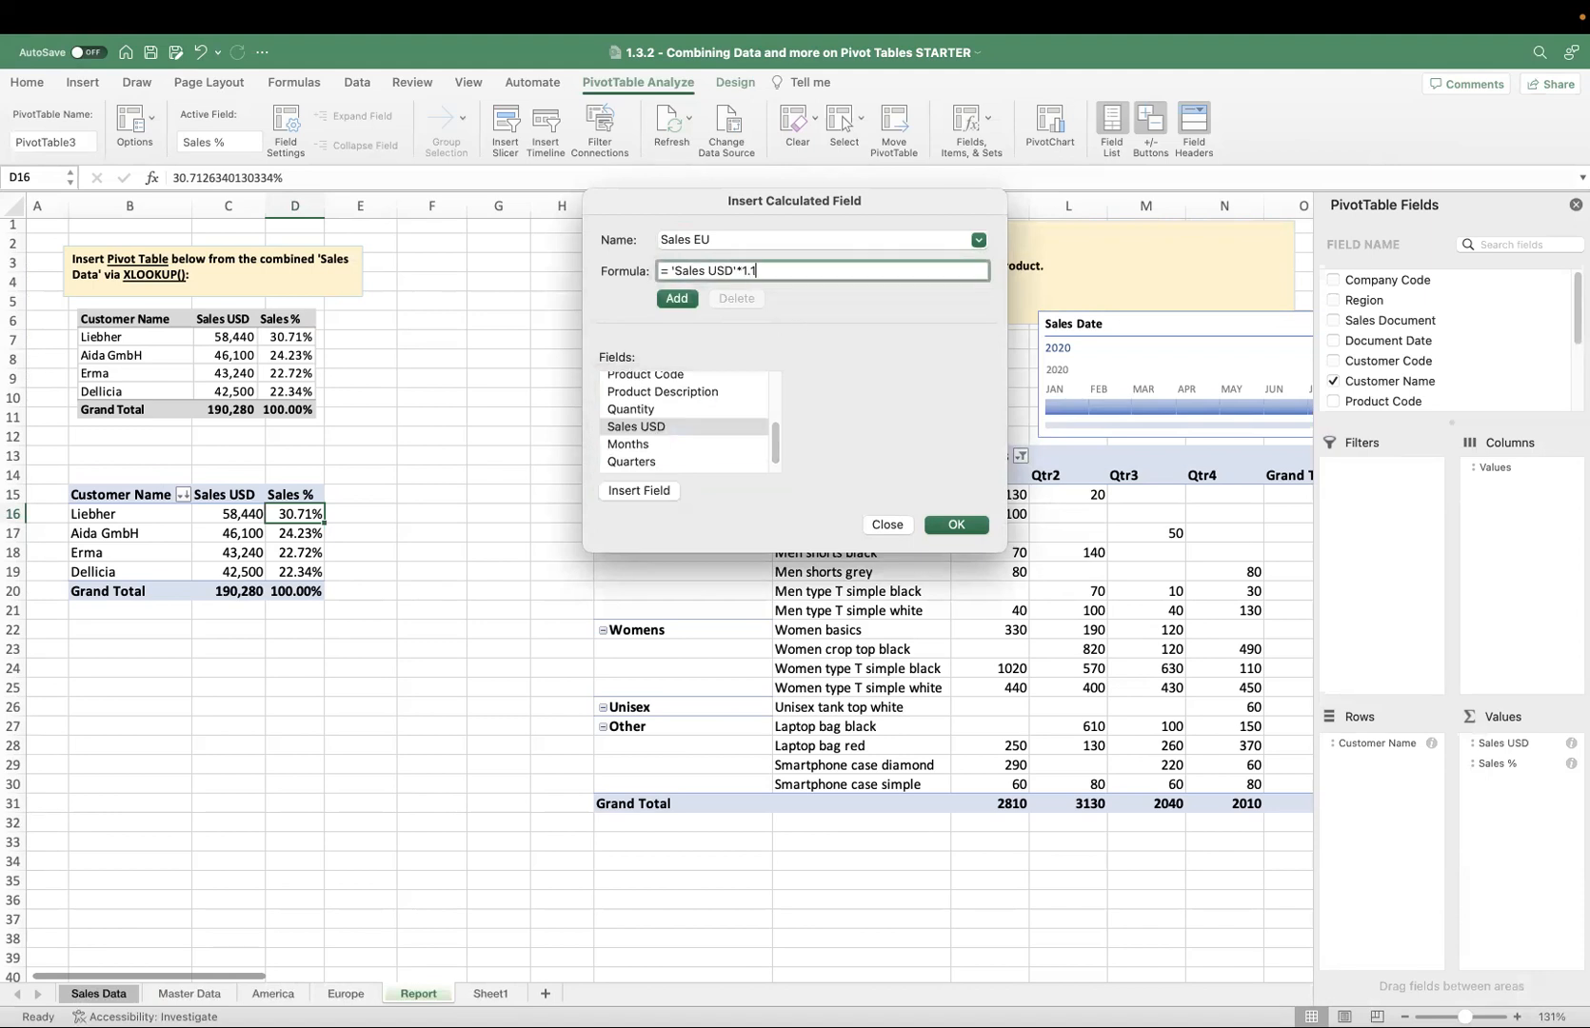
{"action": "left_click", "coordinate": [949, 525]}
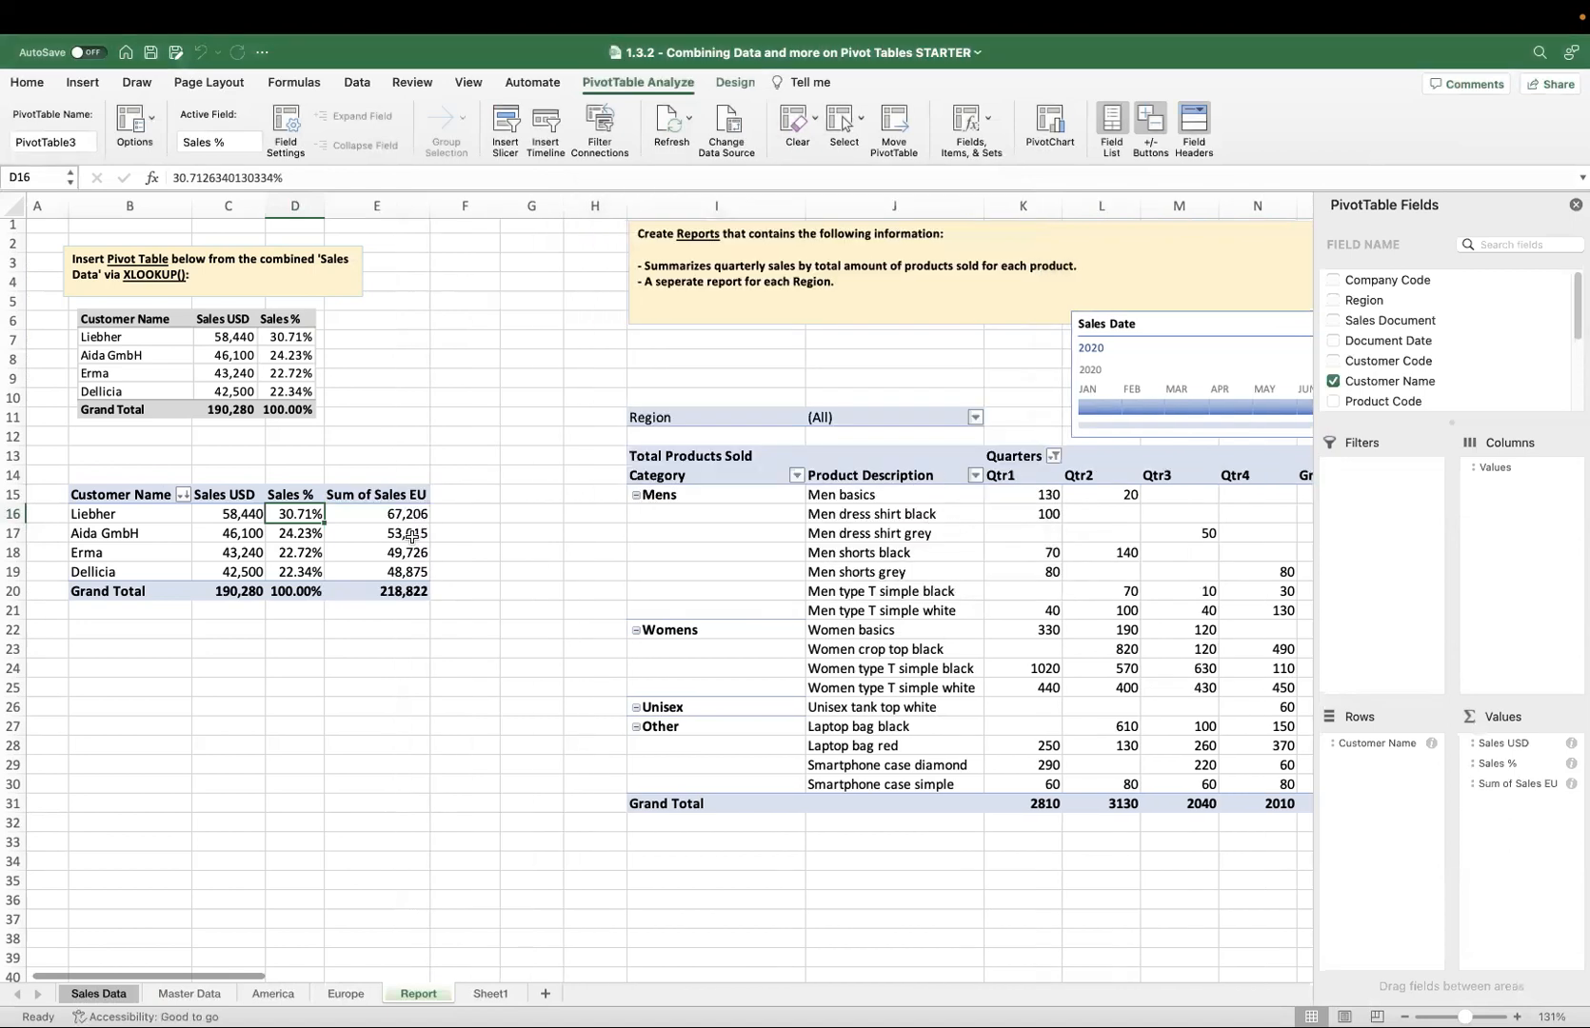
Rename the calculated field's column header in the customer sales pivot table to Sales EU.
{"action": "left_click", "coordinate": [399, 497]}
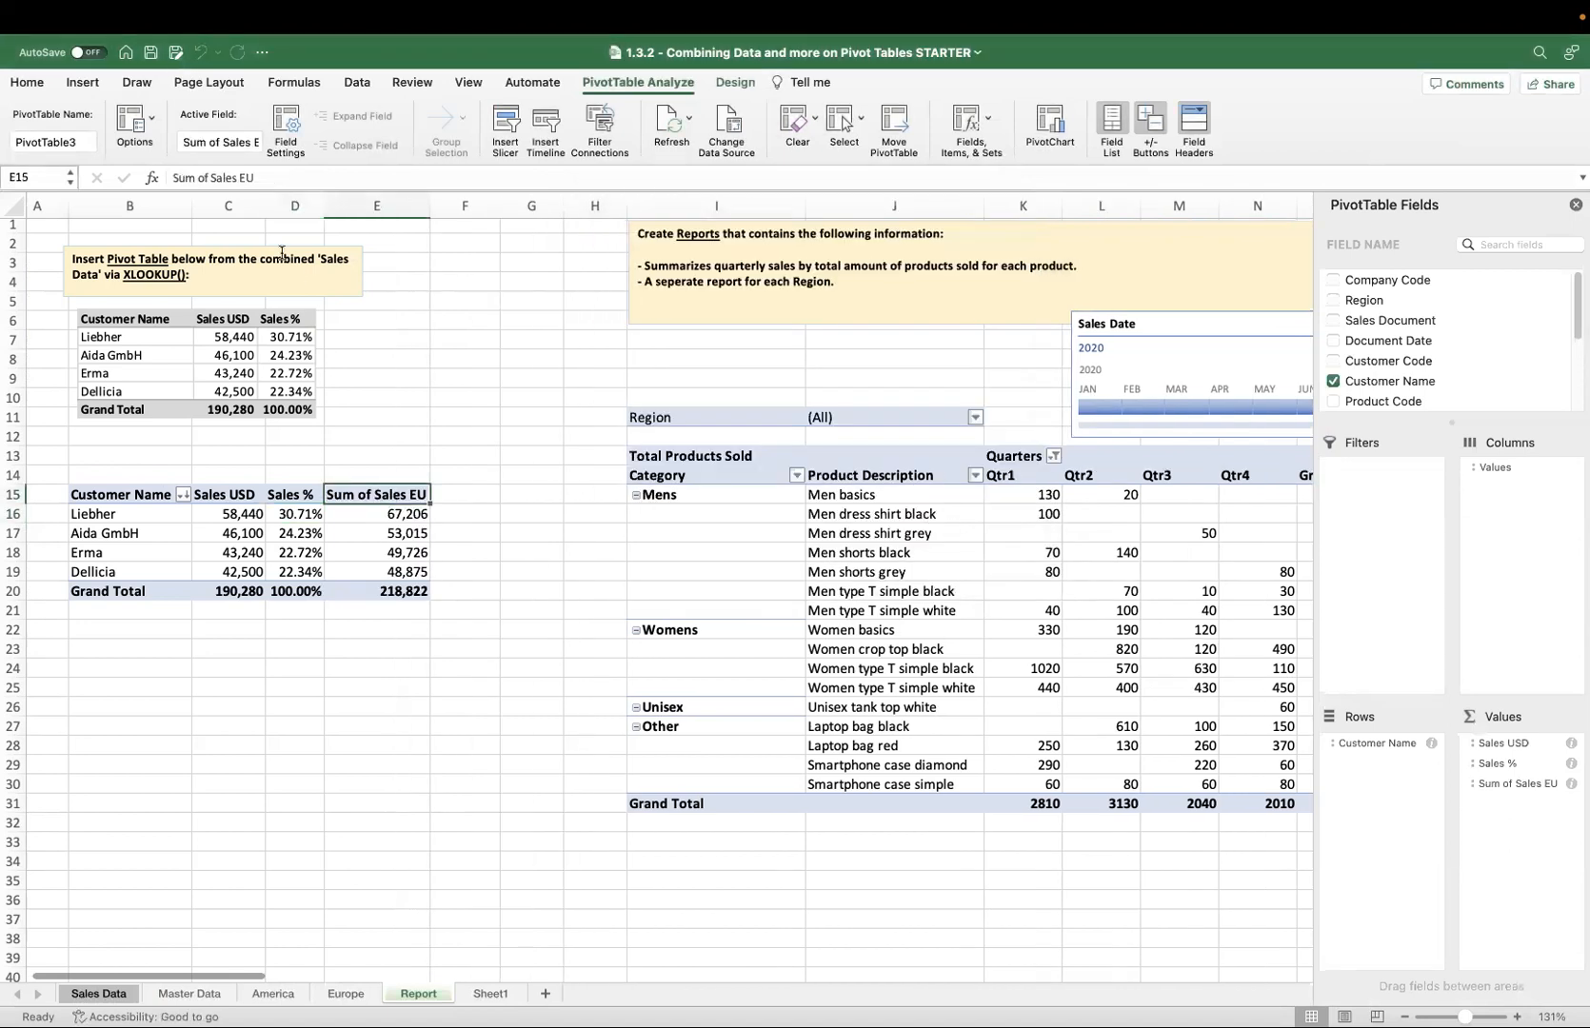
{"action": "left_click", "coordinate": [205, 179]}
{"action": "key", "text": "BackSpace"}
{"action": "key", "text": "BackSpace"}
{"action": "key", "text": "BackSpace"}
{"action": "key", "text": "BackSpace"}
{"action": "key", "text": "BackSpace"}
{"action": "key", "text": "BackSpace"}
{"action": "key", "text": "BackSpace"}
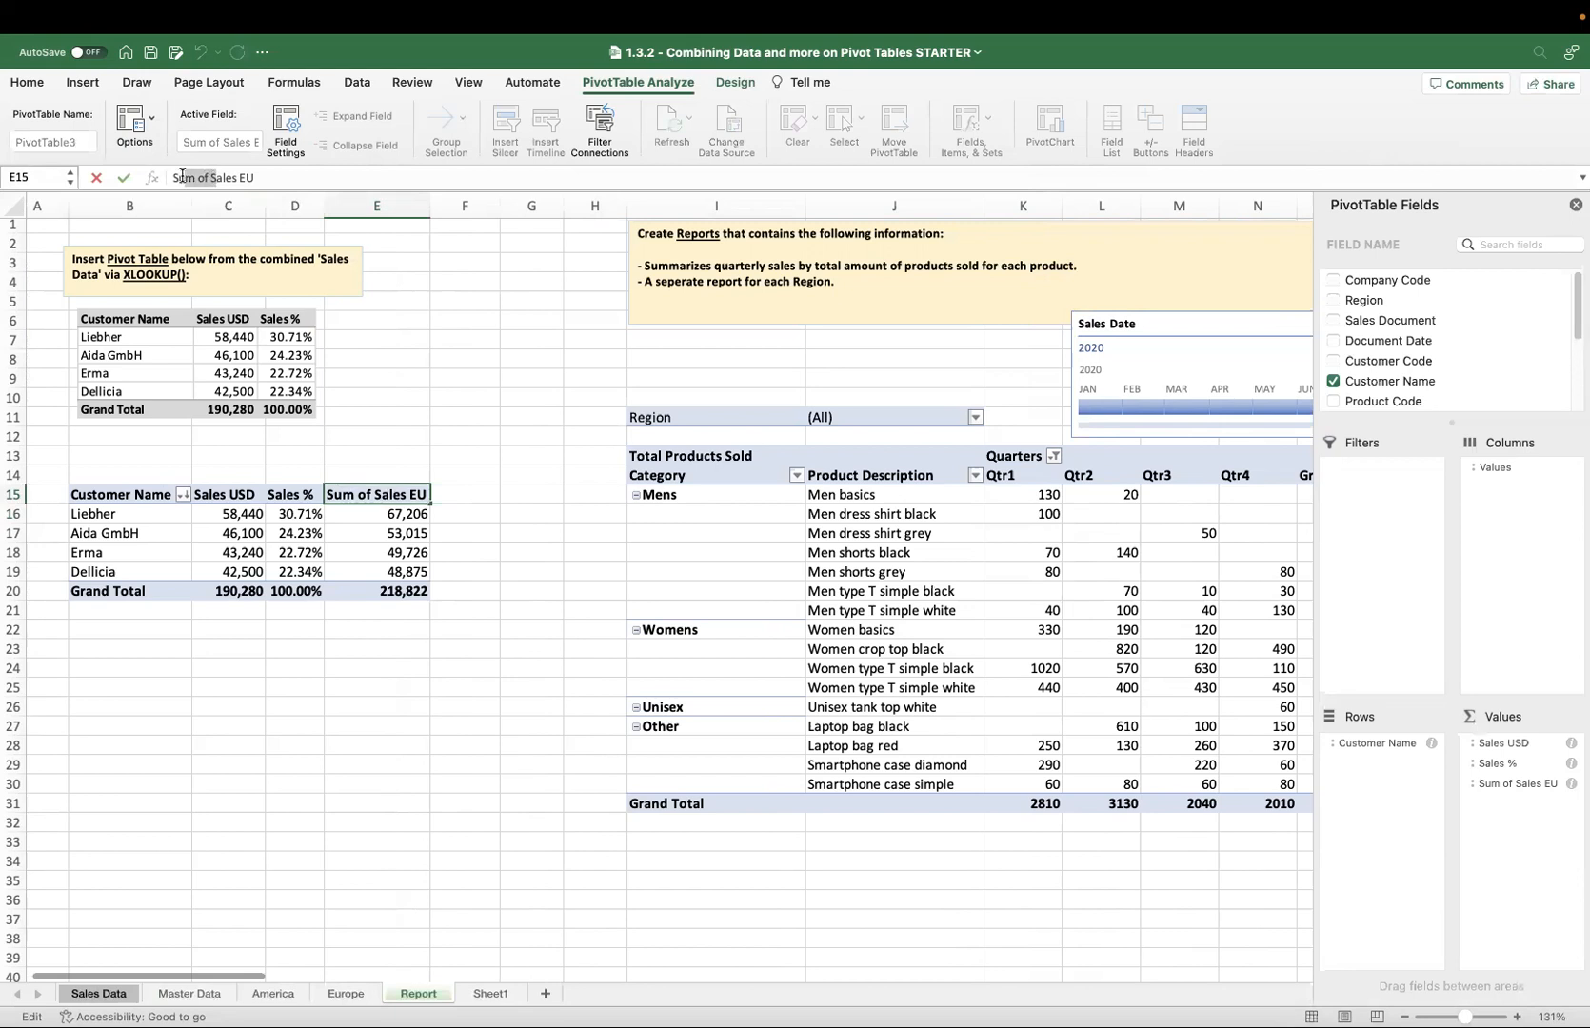
{"action": "type", "text": "\\"}
{"action": "key", "text": "BackSpace"}
{"action": "key", "text": "Return"}
{"action": "left_click", "coordinate": [730, 384]}
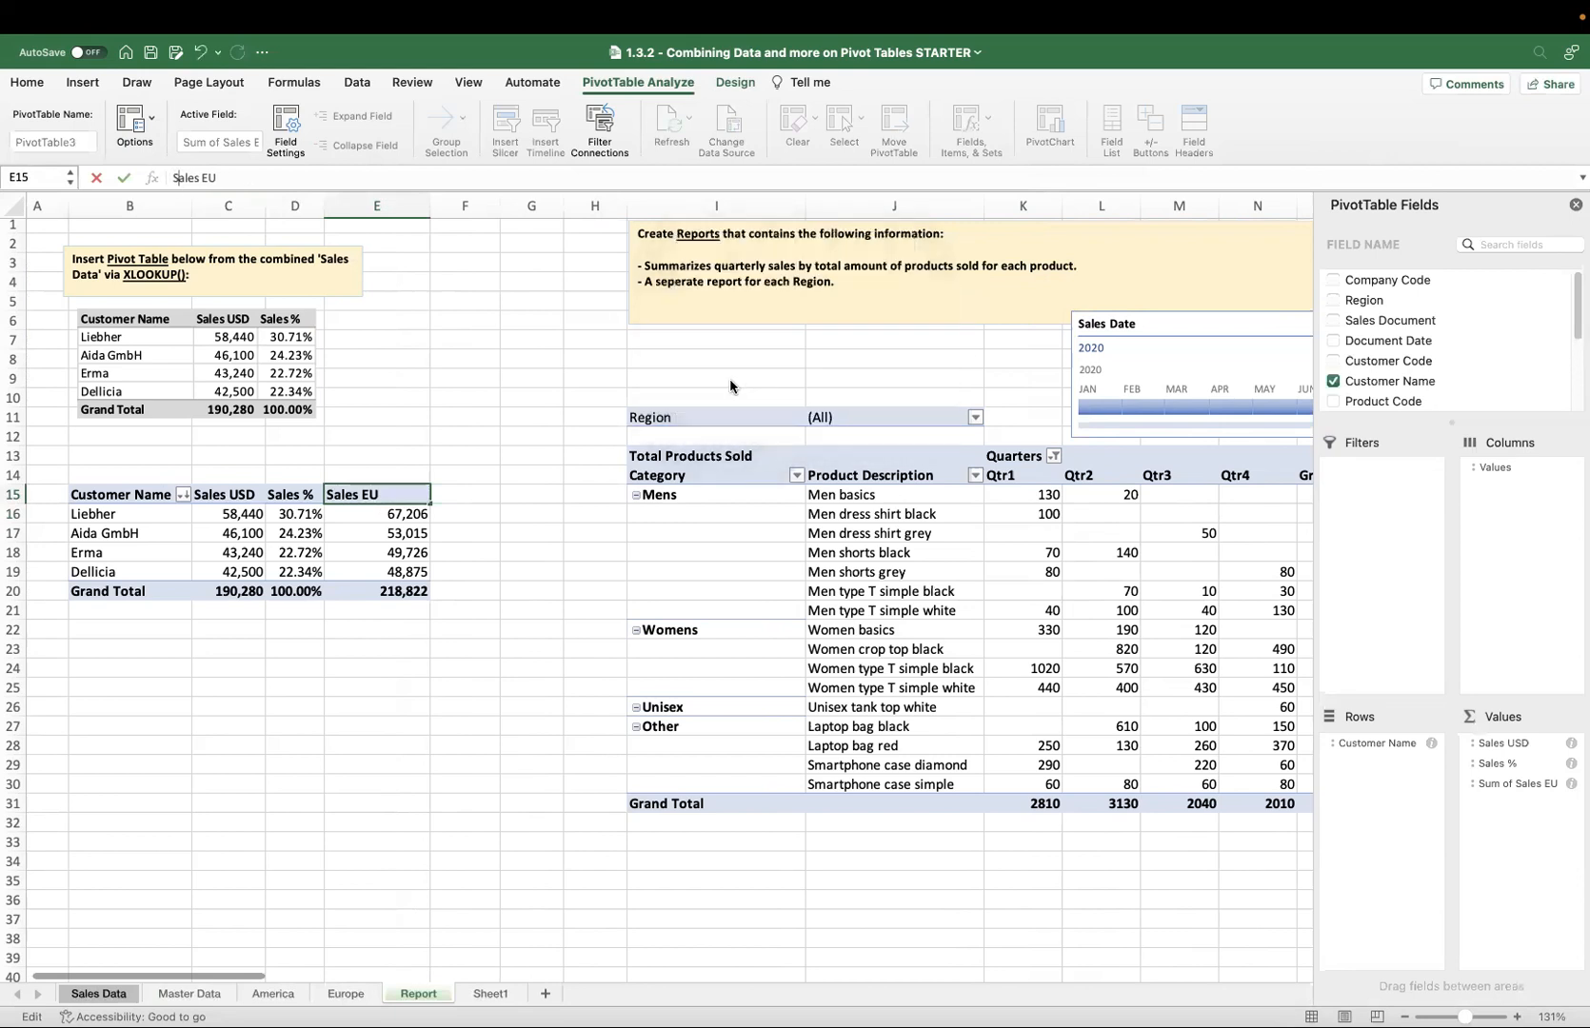
{"action": "left_click", "coordinate": [316, 179]}
{"action": "key", "text": "Return"}
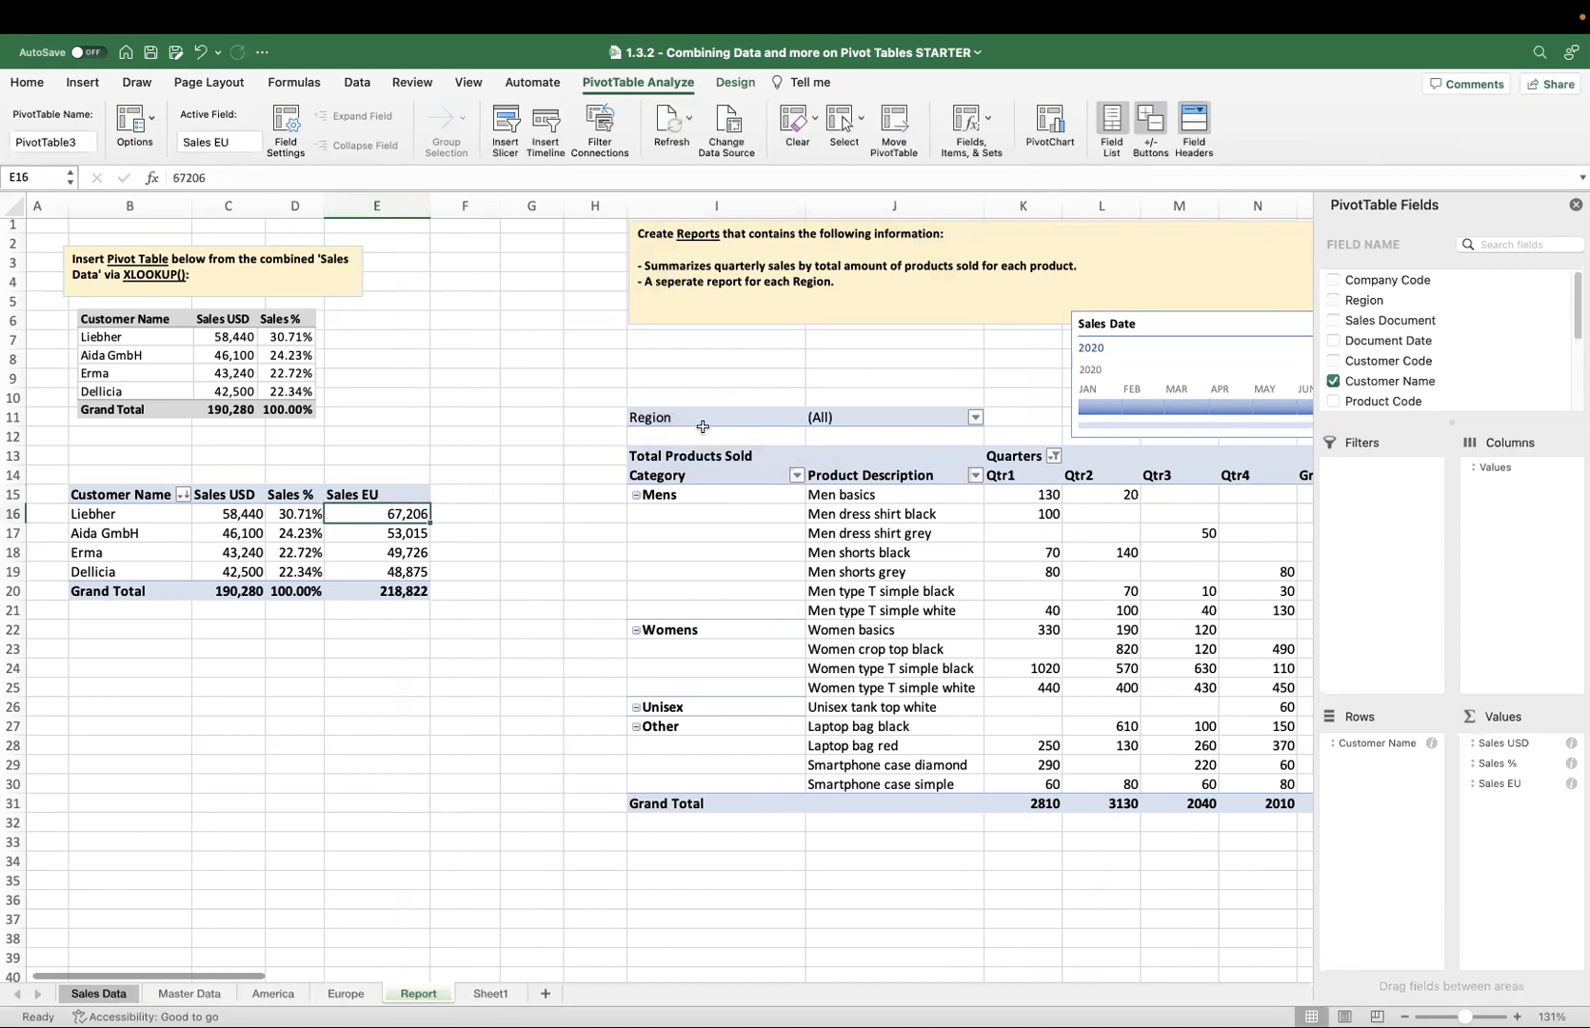
Modify the Sales EU calculated field so its formula becomes ='Sales USD' *1.17.
{"action": "scroll", "coordinate": [1520, 337], "scroll_direction": "down", "scroll_amount": 5}
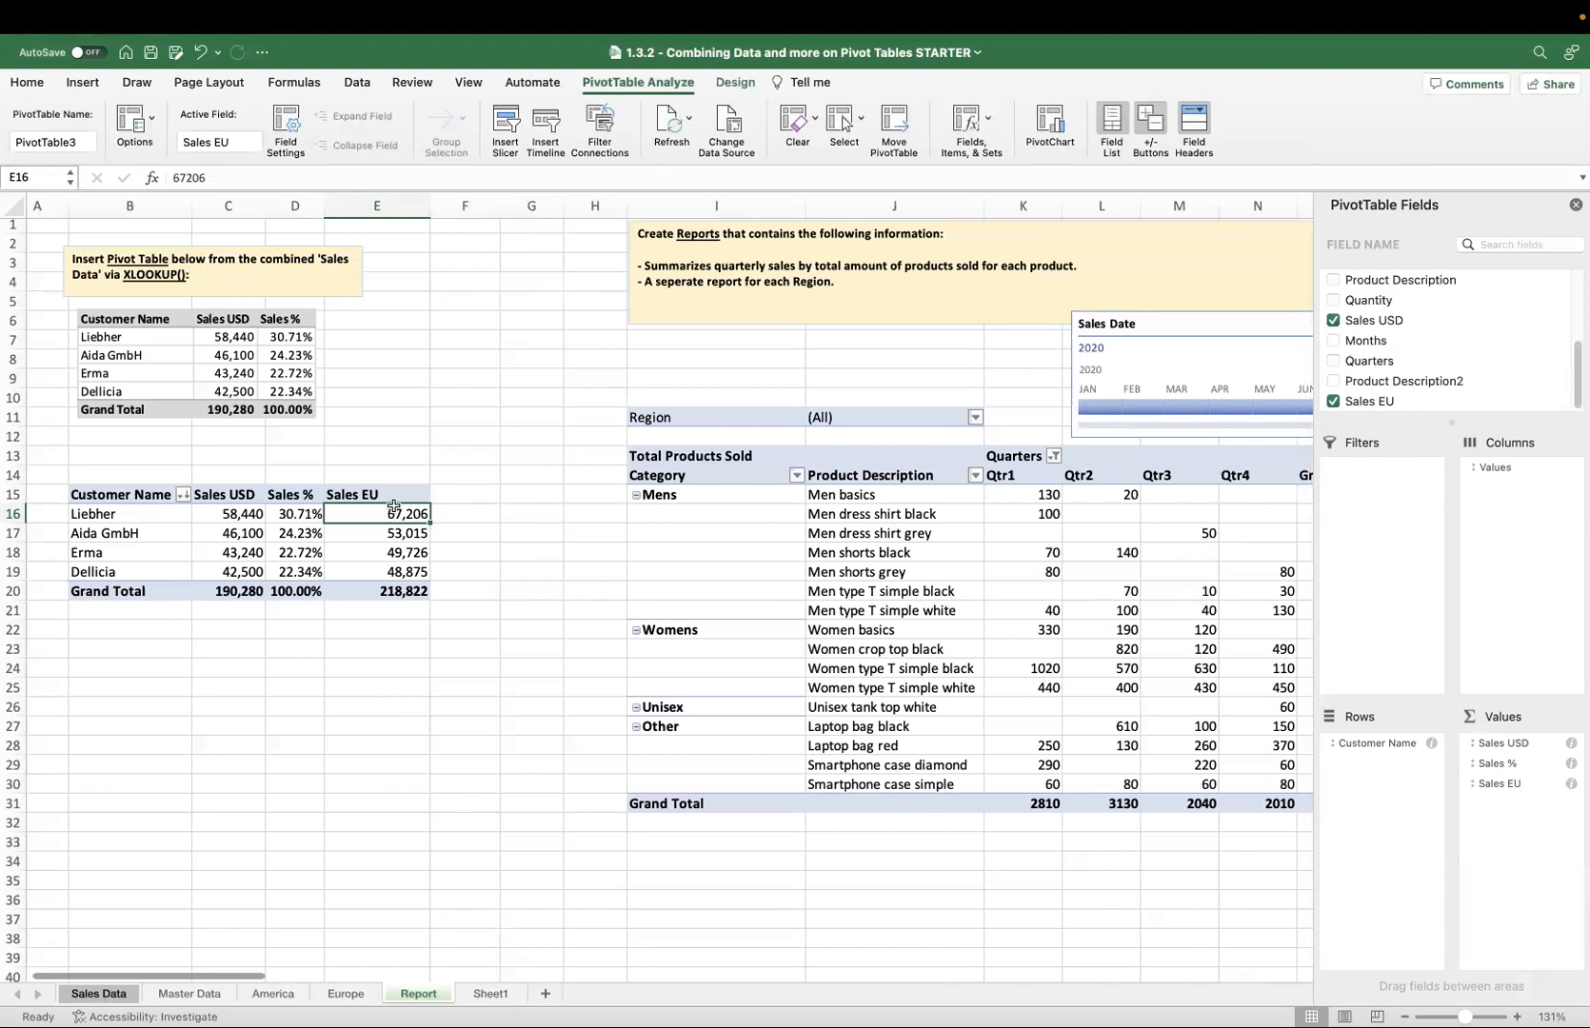
{"action": "left_click", "coordinate": [989, 119]}
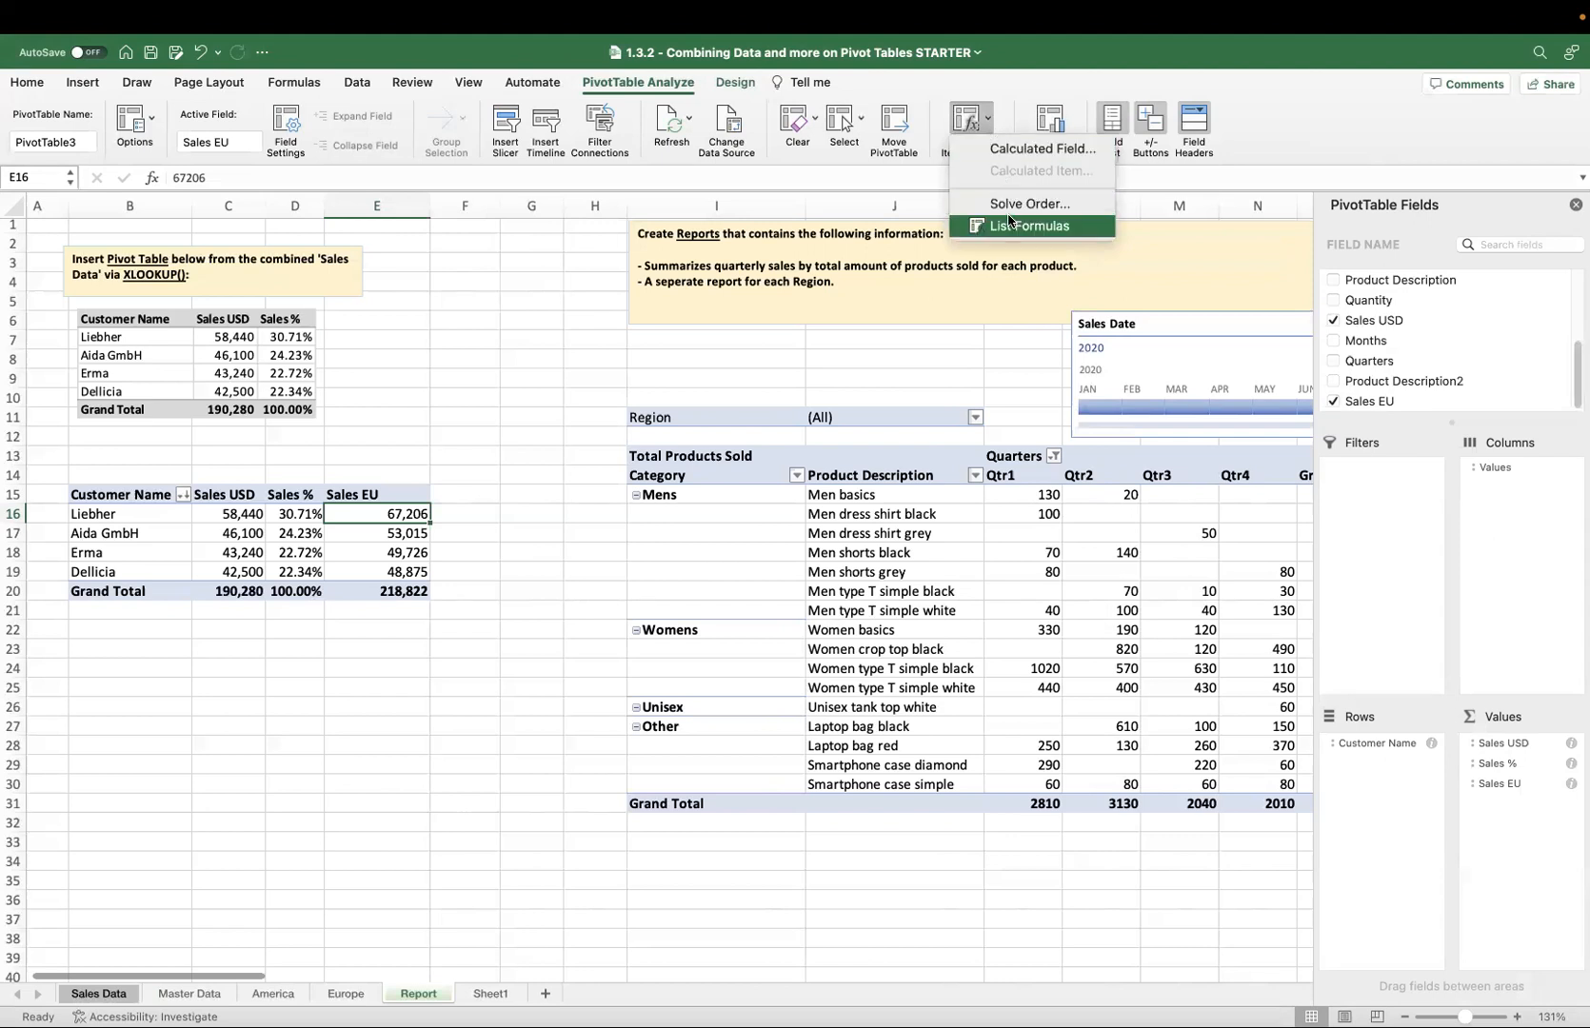
{"action": "left_click", "coordinate": [1012, 152]}
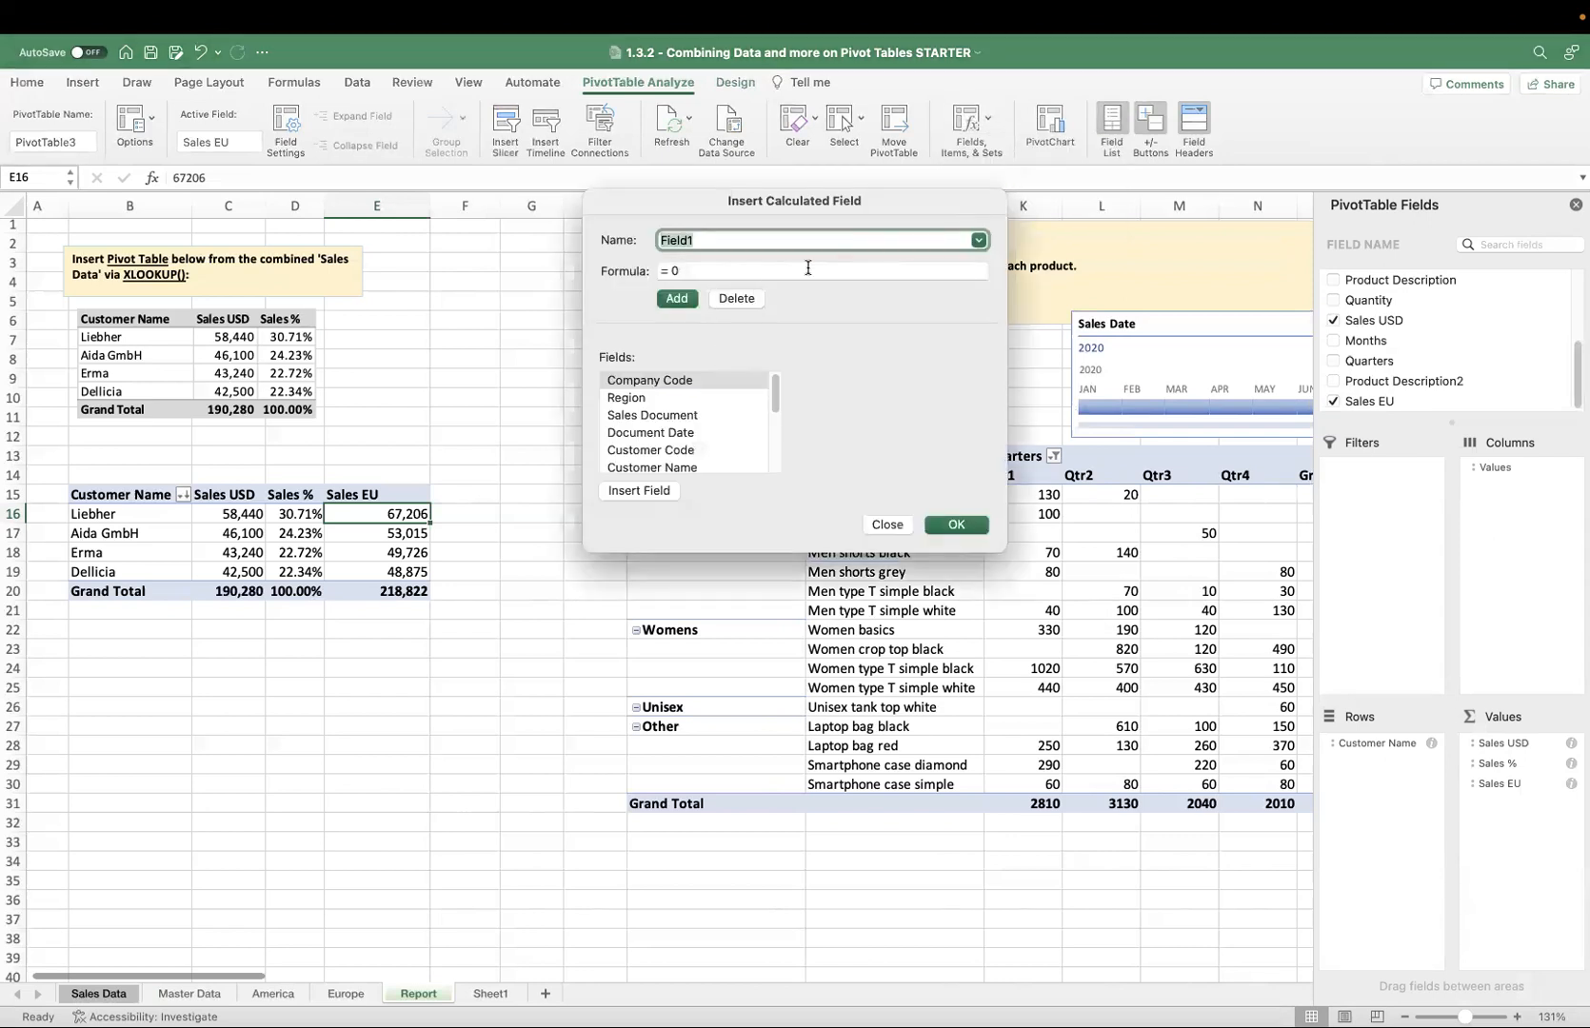
{"action": "left_click", "coordinate": [976, 239]}
{"action": "left_click", "coordinate": [770, 259]}
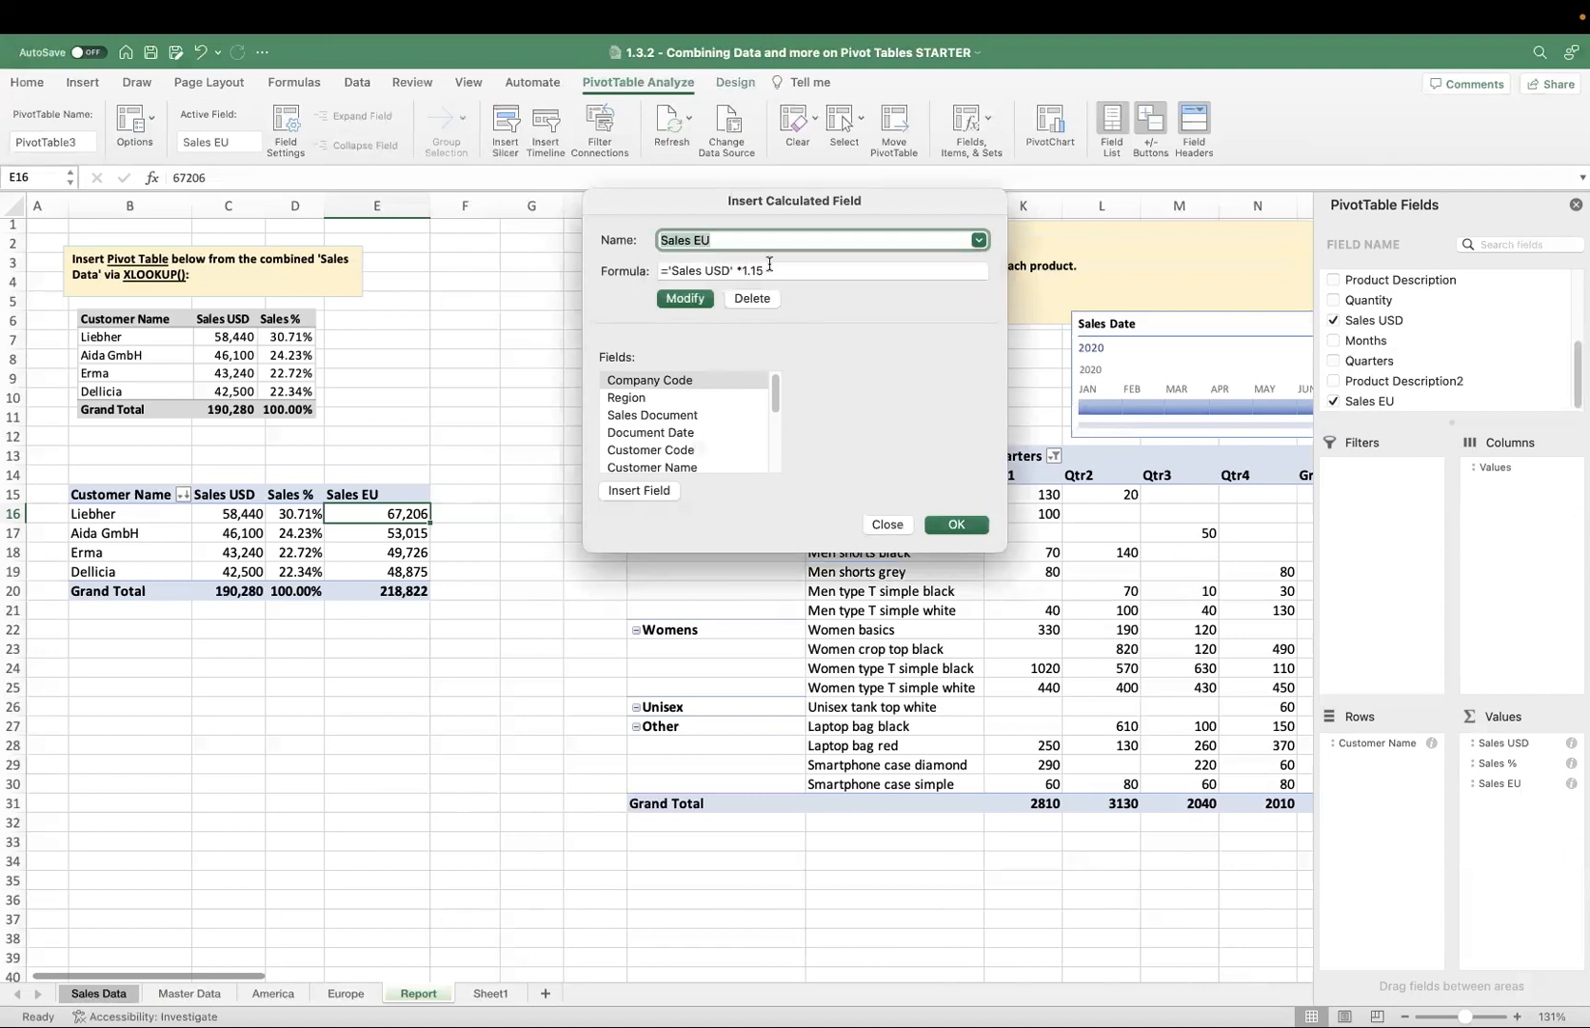
{"action": "left_click", "coordinate": [780, 269]}
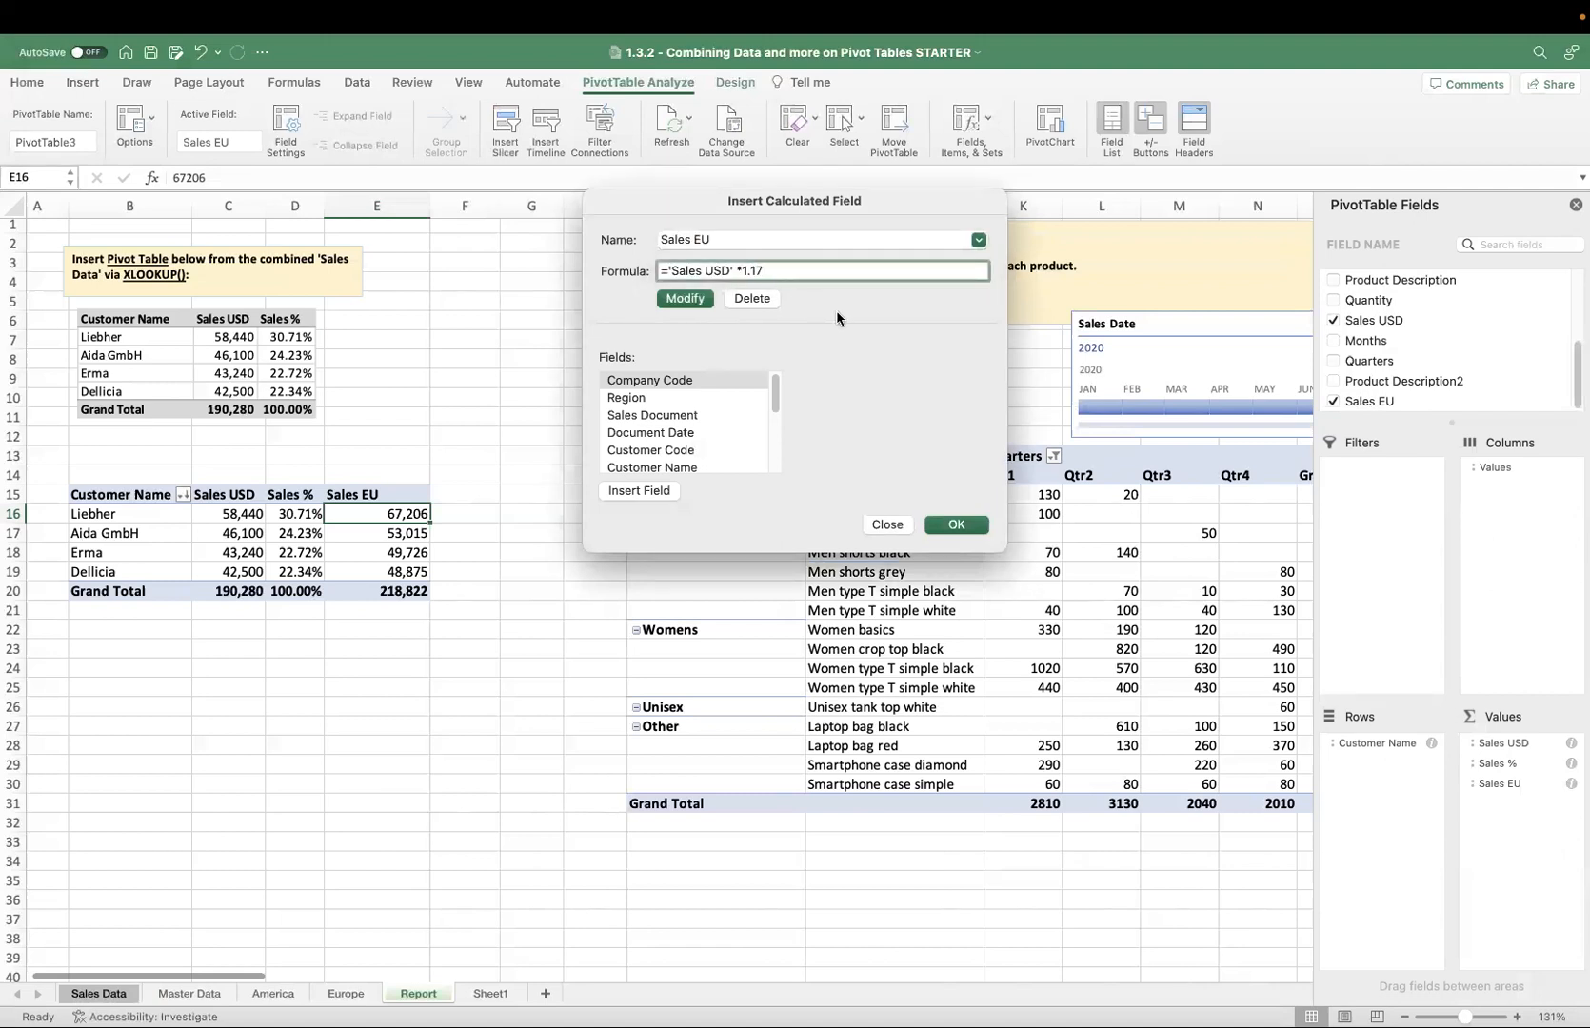
{"action": "left_click", "coordinate": [954, 525]}
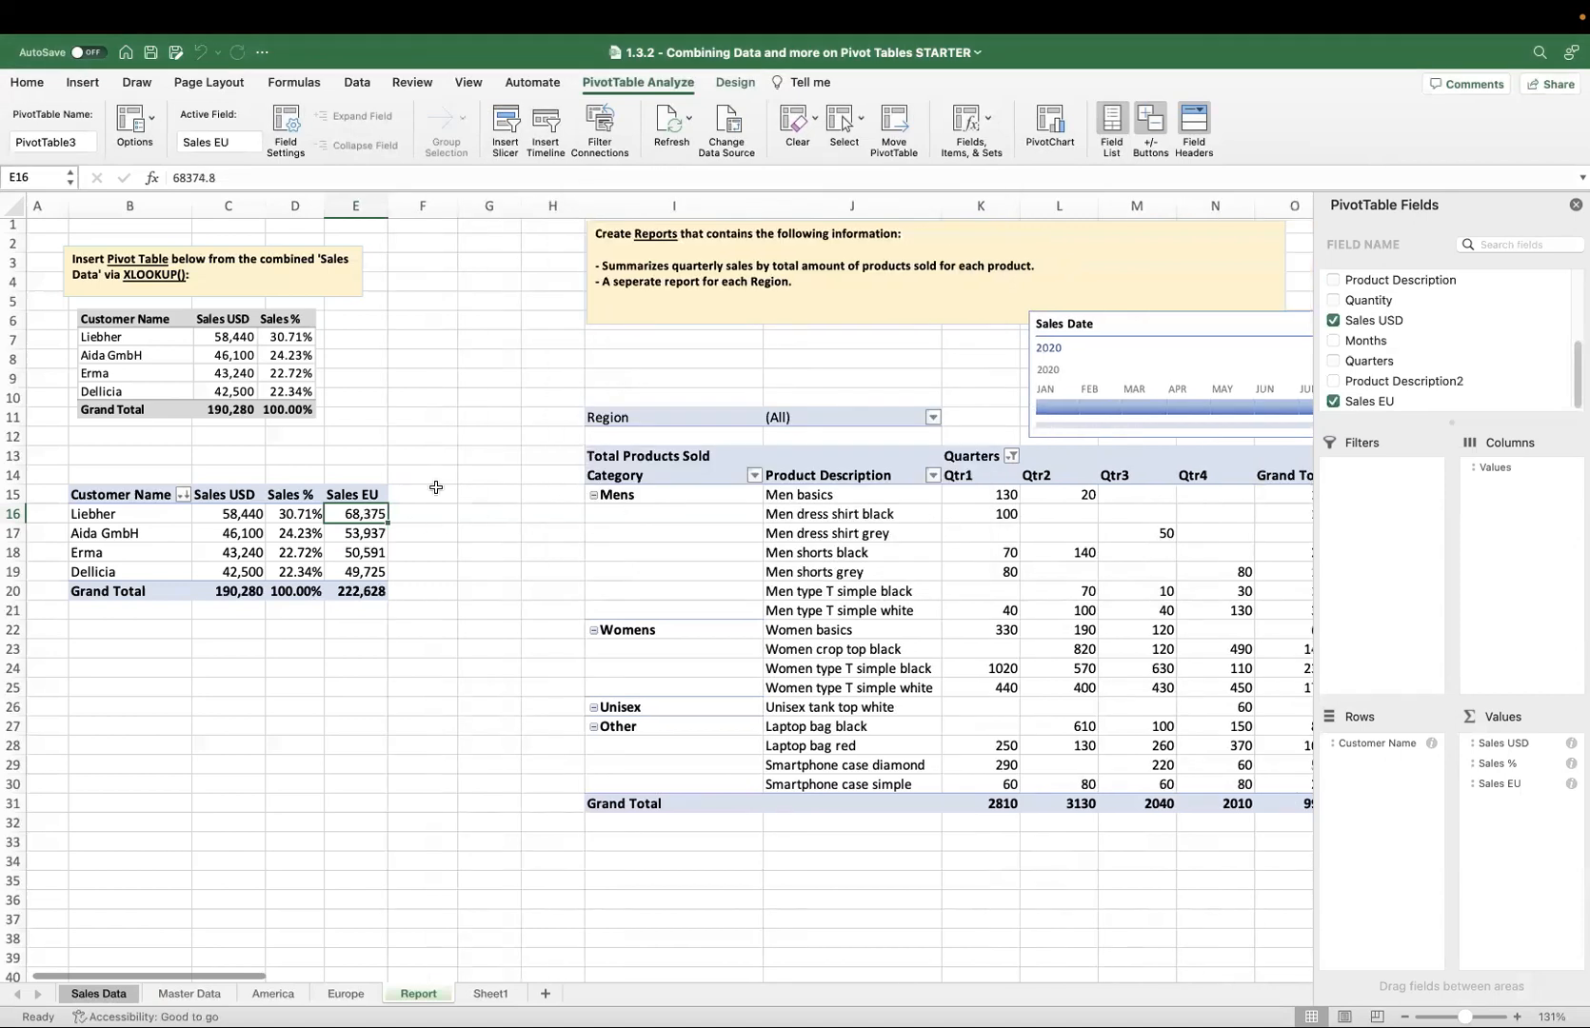
List the pivot table's calculated field formulas on a new sheet, then return to the Report sheet.
{"action": "left_click", "coordinate": [989, 119]}
{"action": "left_click", "coordinate": [1007, 226]}
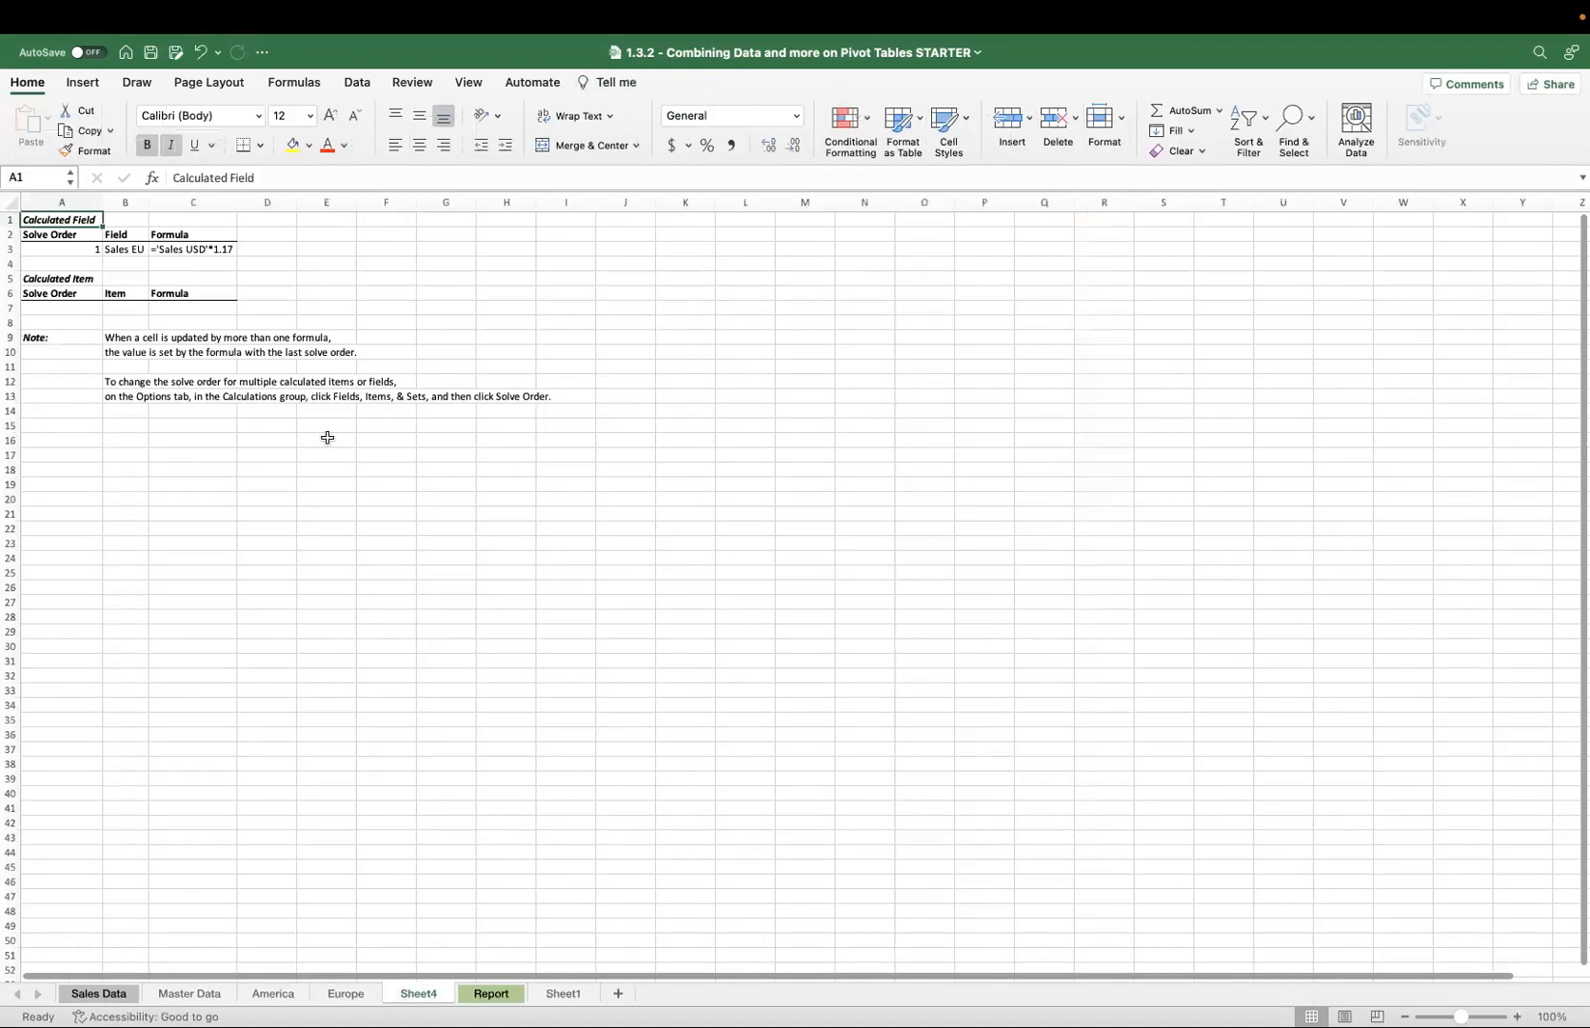
{"action": "left_click_drag", "start_coordinate": [99, 251], "coordinate": [195, 250]}
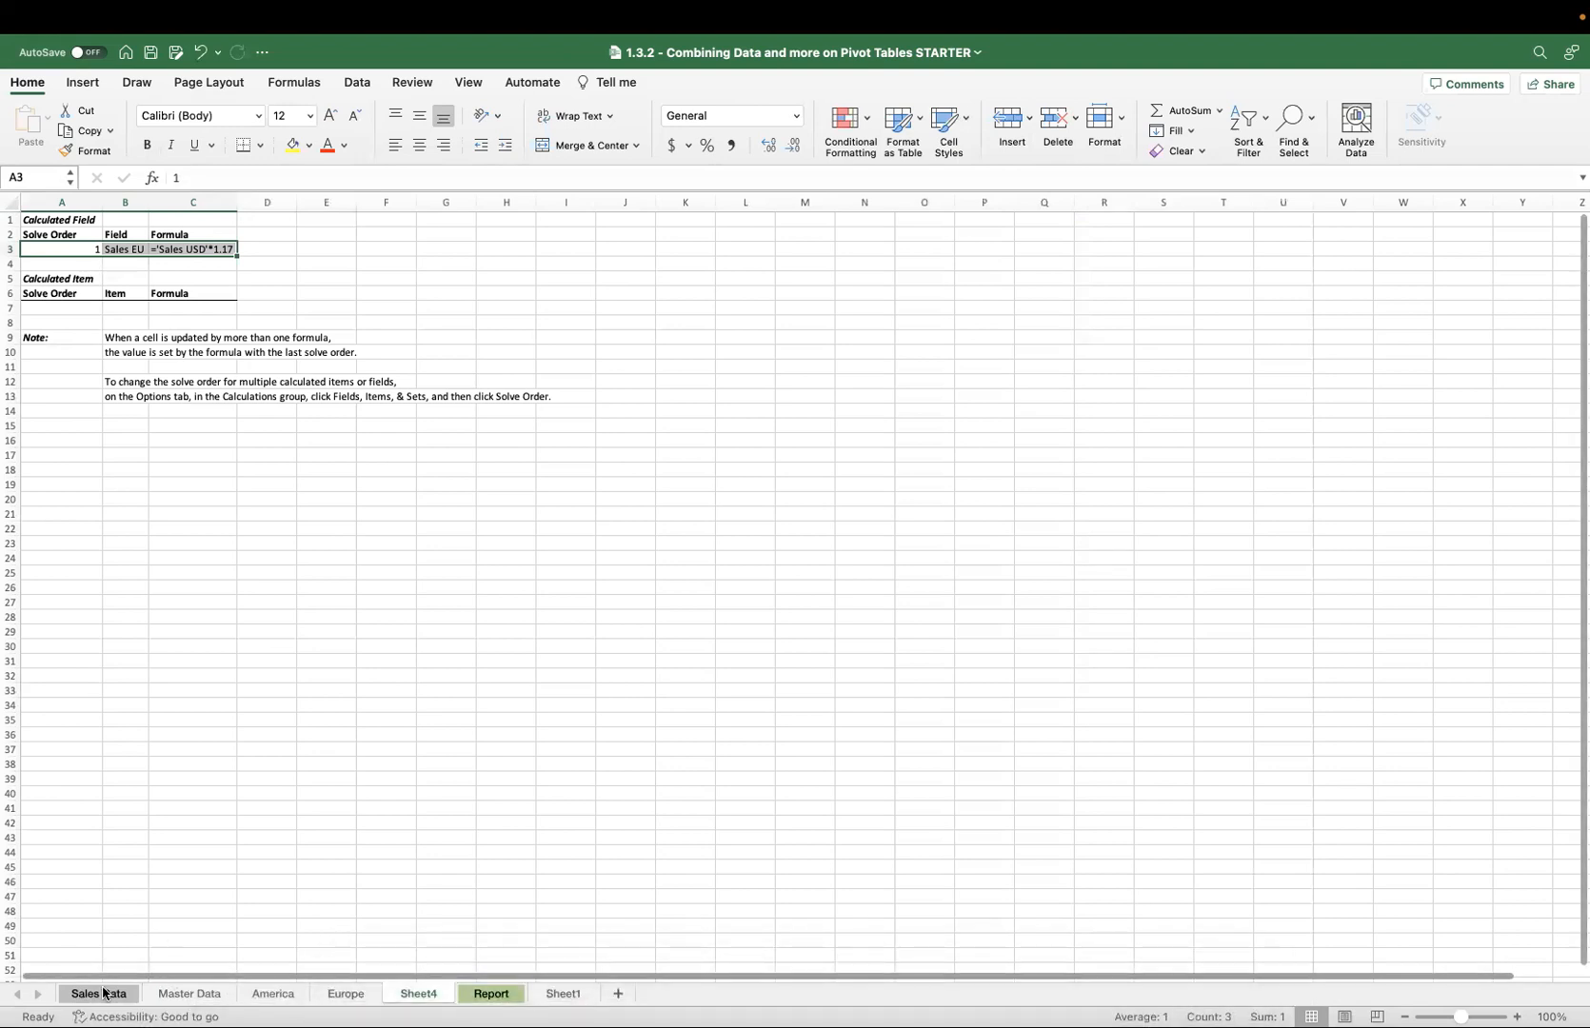
{"action": "left_click", "coordinate": [489, 993]}
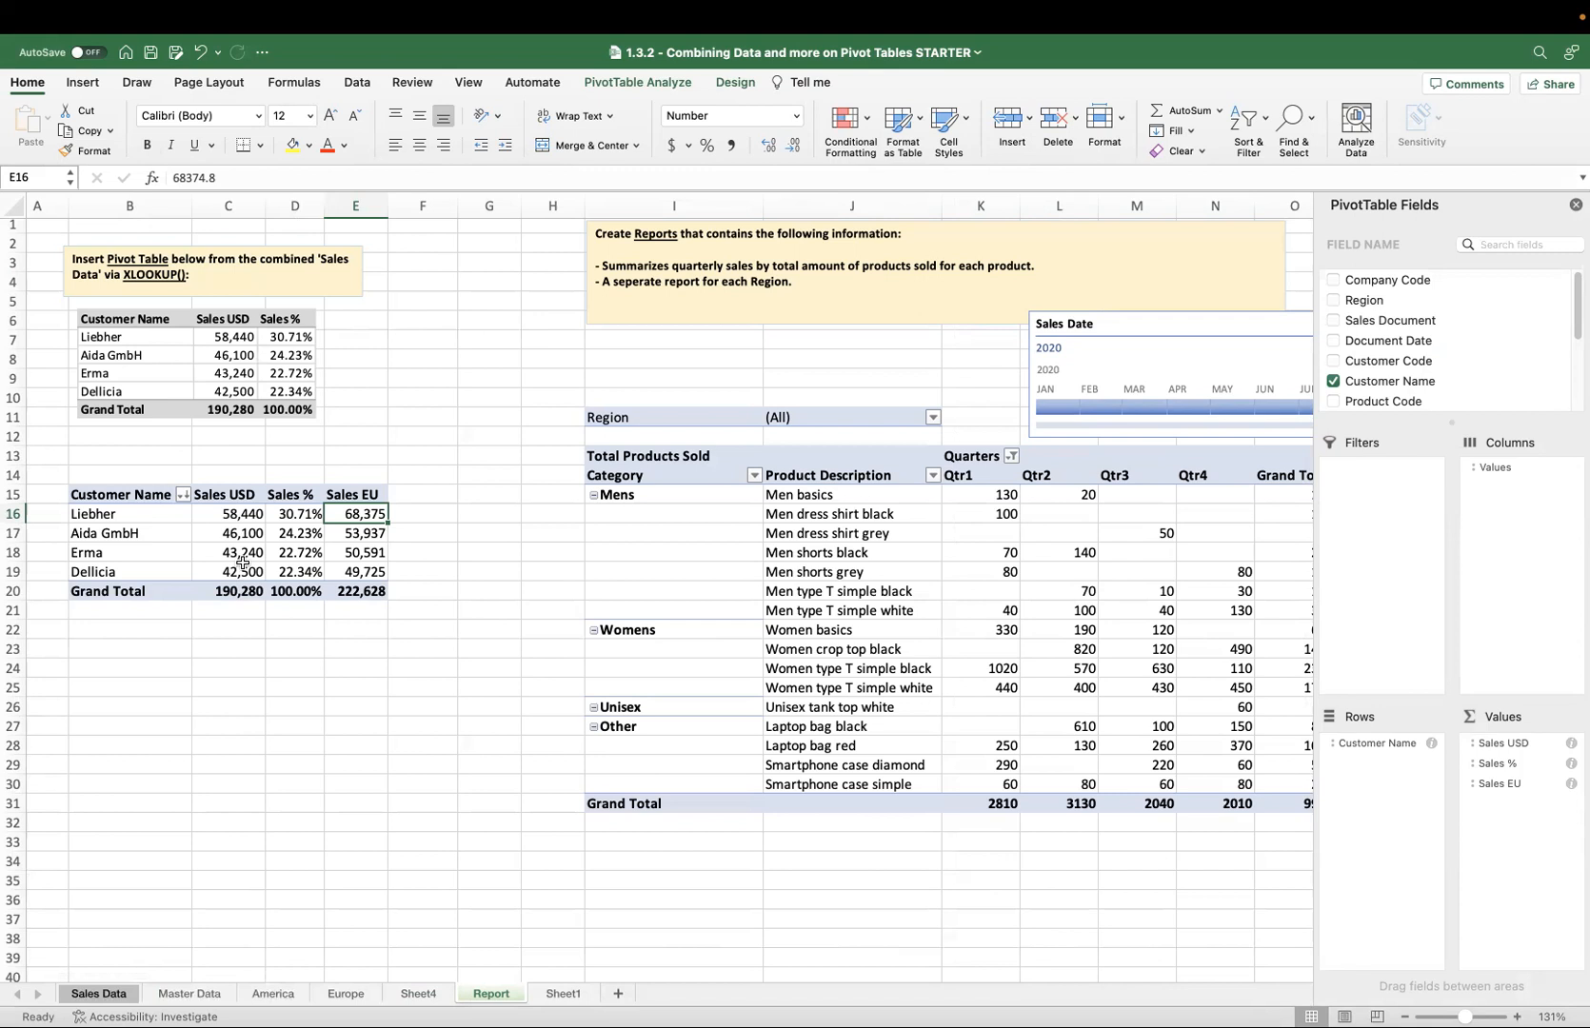
Drill down into Liebher's Sales USD total to list its source records on a new sheet and select their Sales USD values.
{"action": "left_click", "coordinate": [125, 514]}
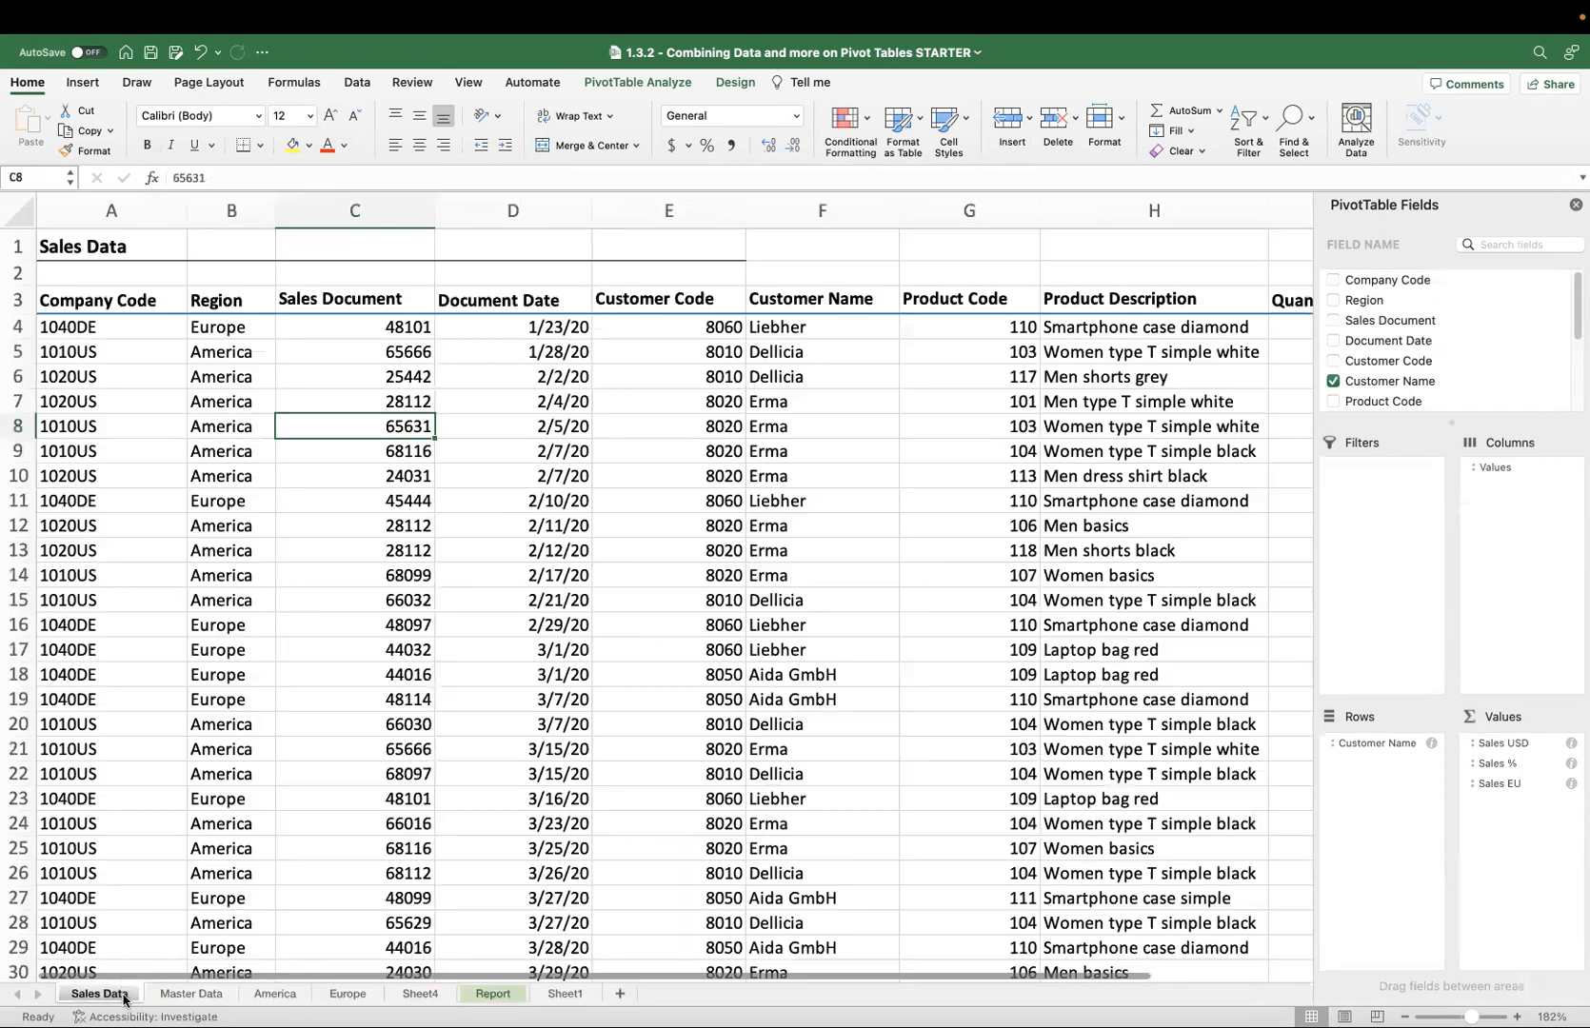
{"action": "left_click", "coordinate": [113, 995]}
{"action": "left_click", "coordinate": [509, 983]}
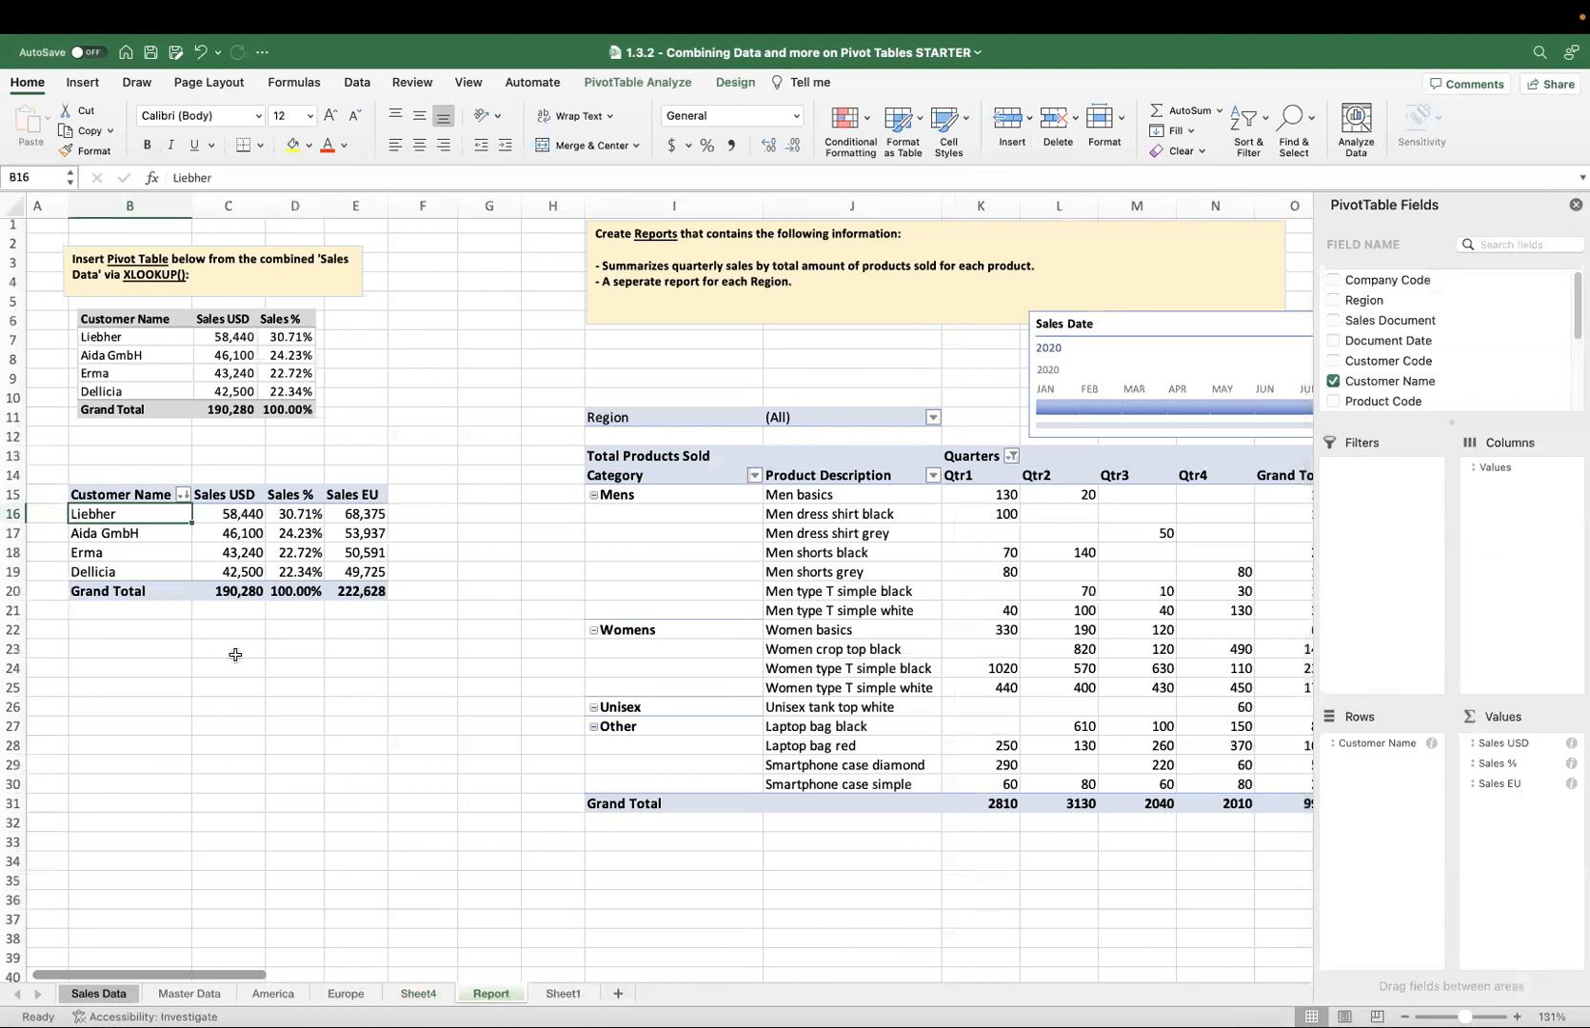
{"action": "left_click", "coordinate": [248, 515]}
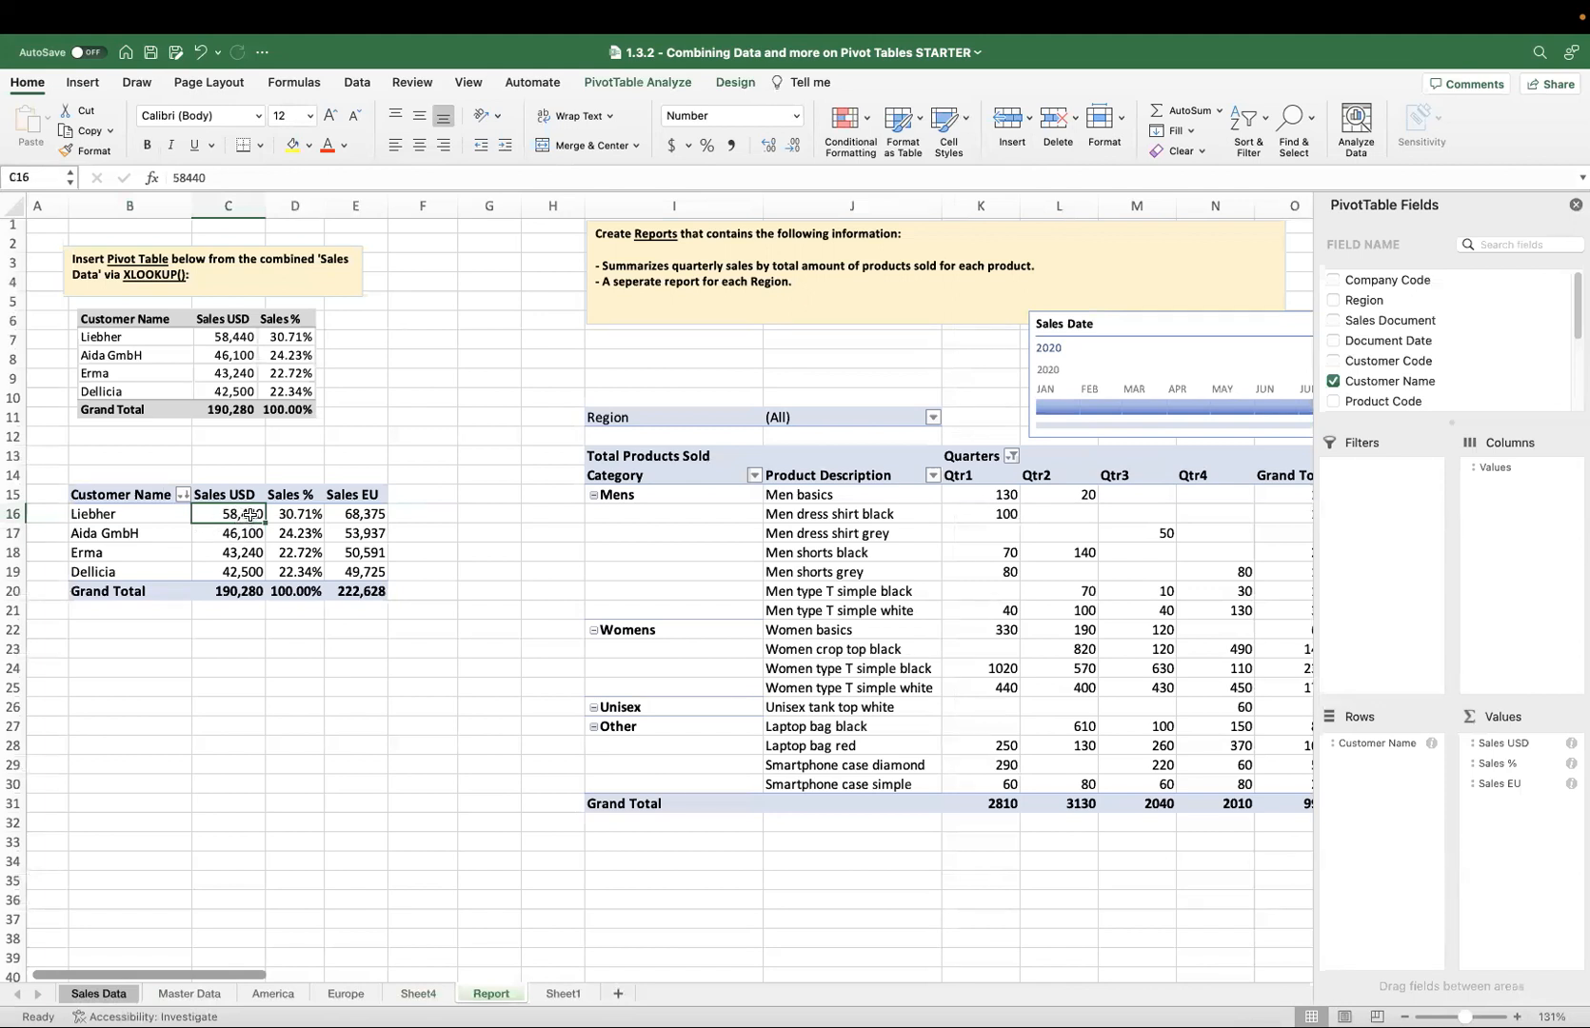
{"action": "double_click", "coordinate": [250, 514]}
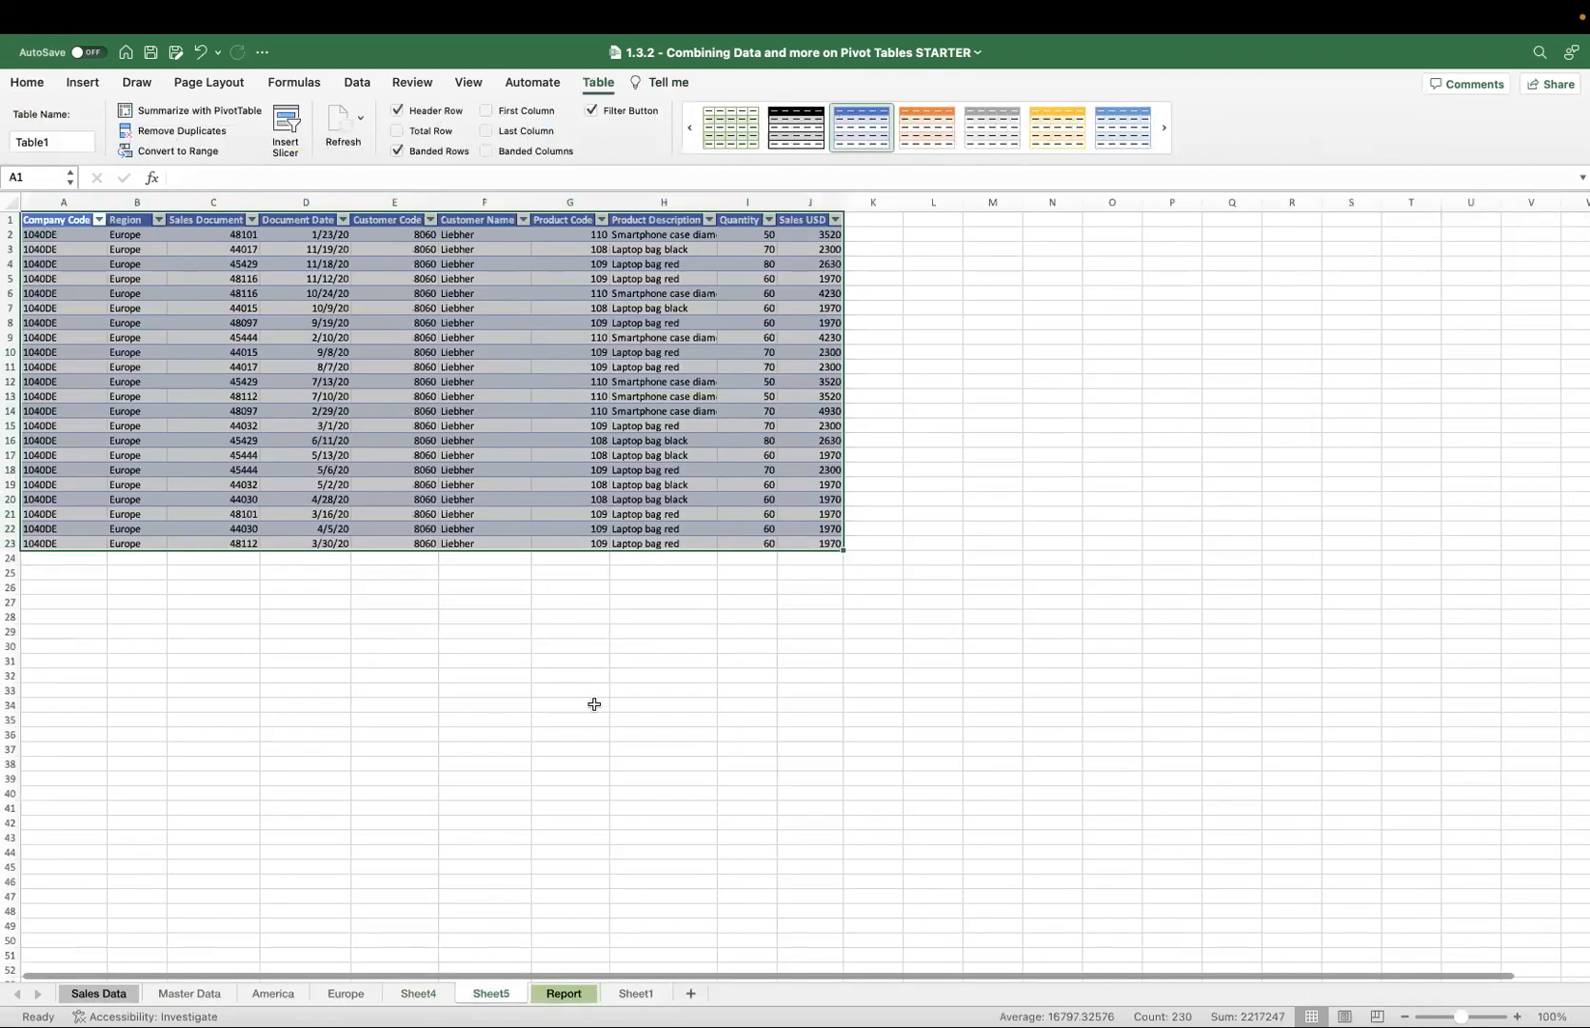
{"action": "left_click", "coordinate": [899, 441]}
{"action": "left_click", "coordinate": [817, 235]}
{"action": "left_click_drag", "start_coordinate": [817, 236], "coordinate": [839, 547]}
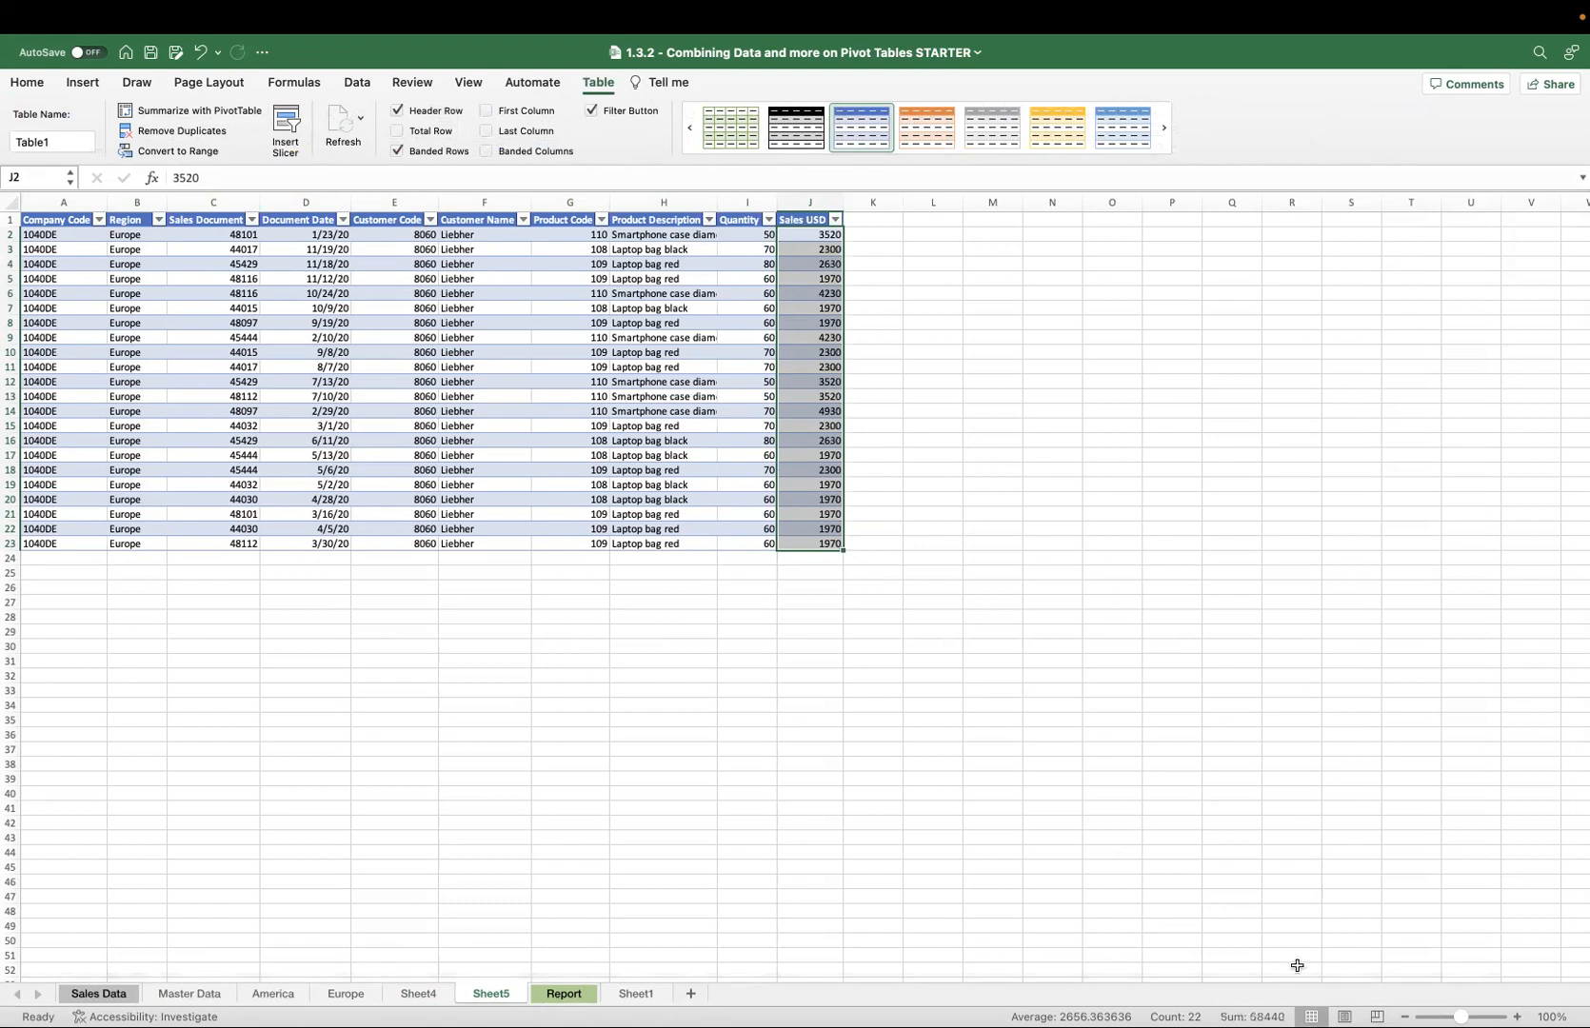
{"action": "mouse_move", "coordinate": [1115, 983]}
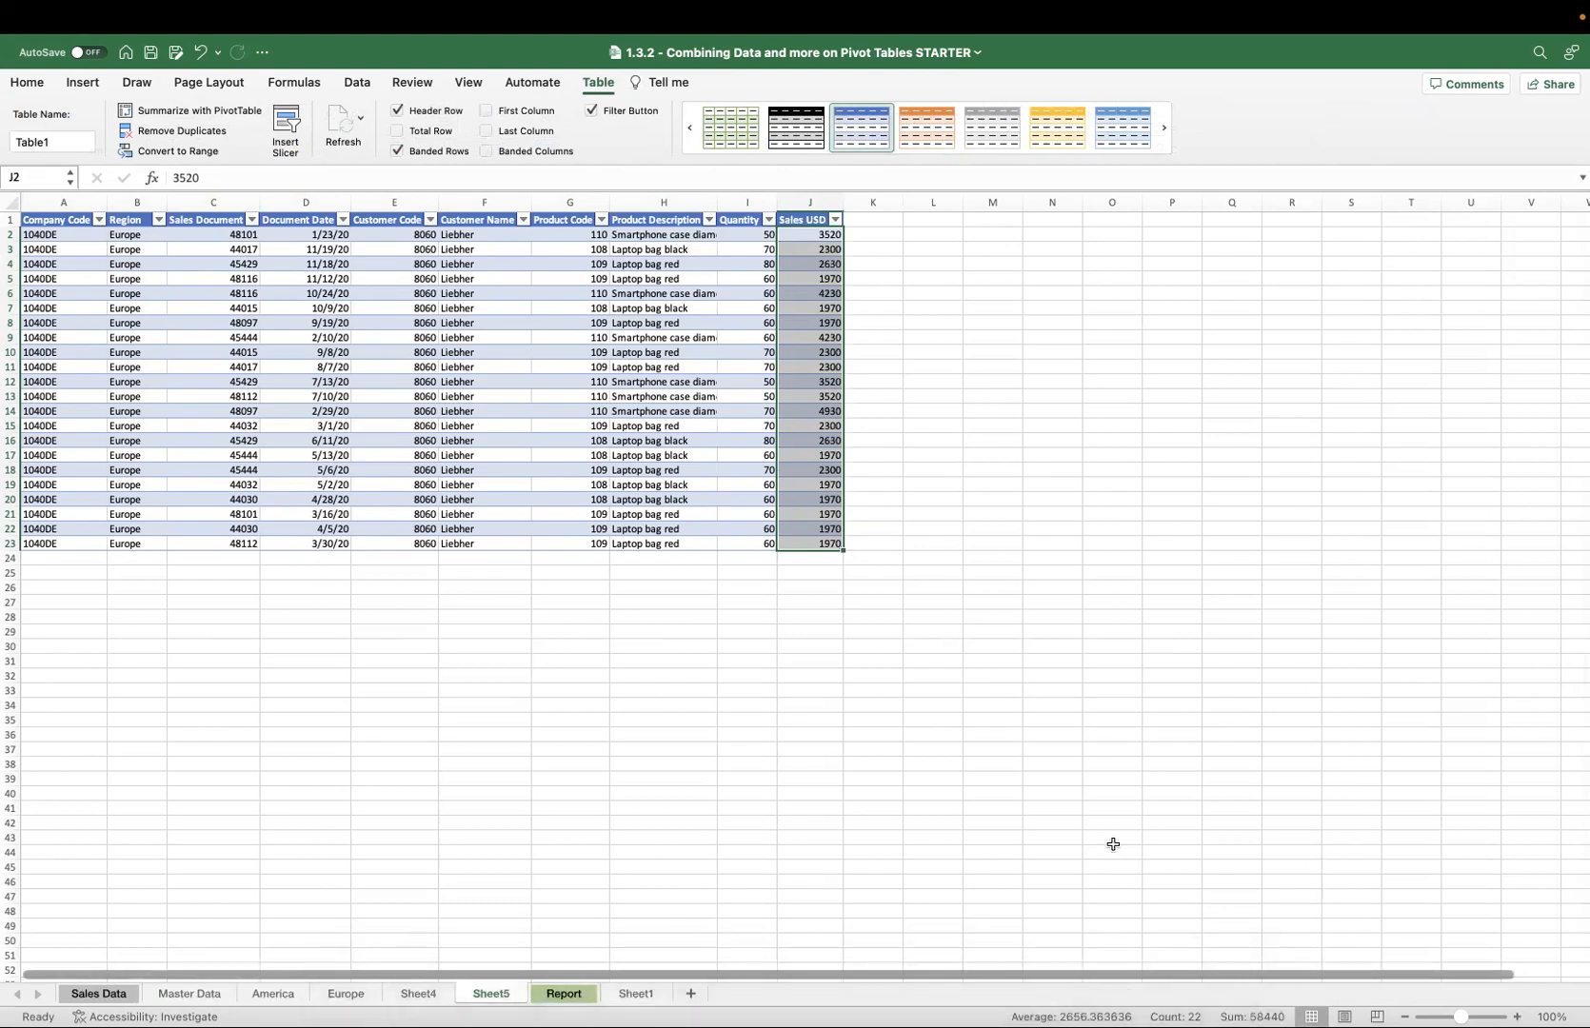
Expand Liebher to show Customer Code detail, then remove Customer Code from the pivot table rows again.
{"action": "left_click", "coordinate": [564, 995]}
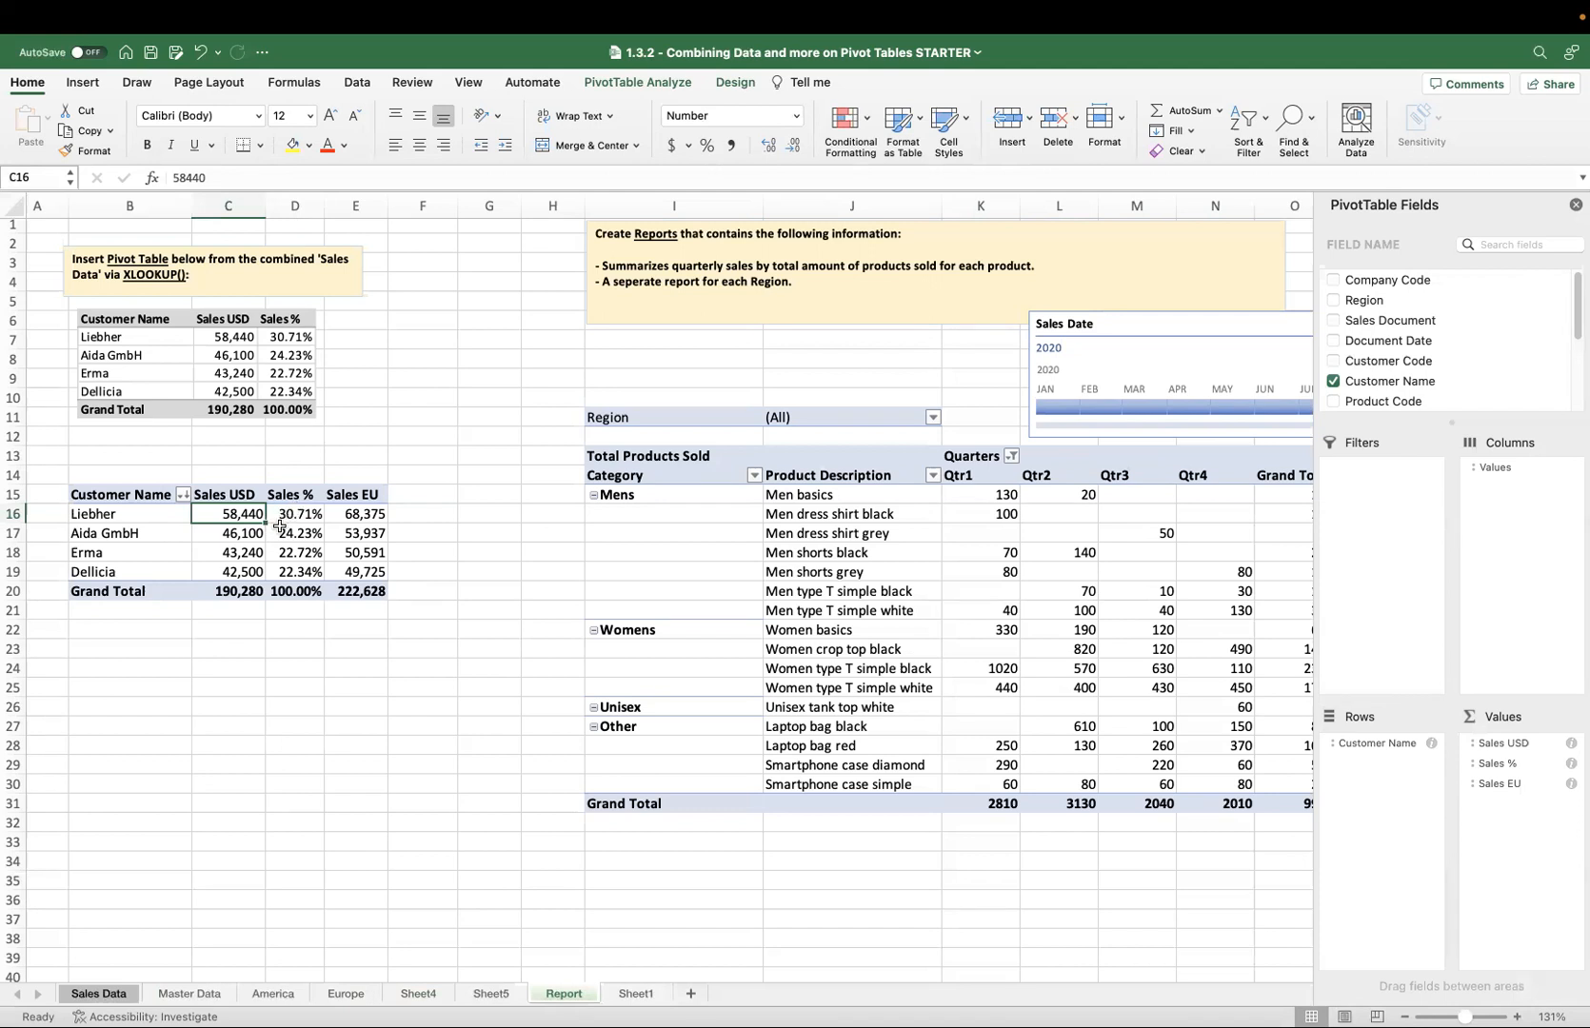
{"action": "double_click", "coordinate": [118, 514]}
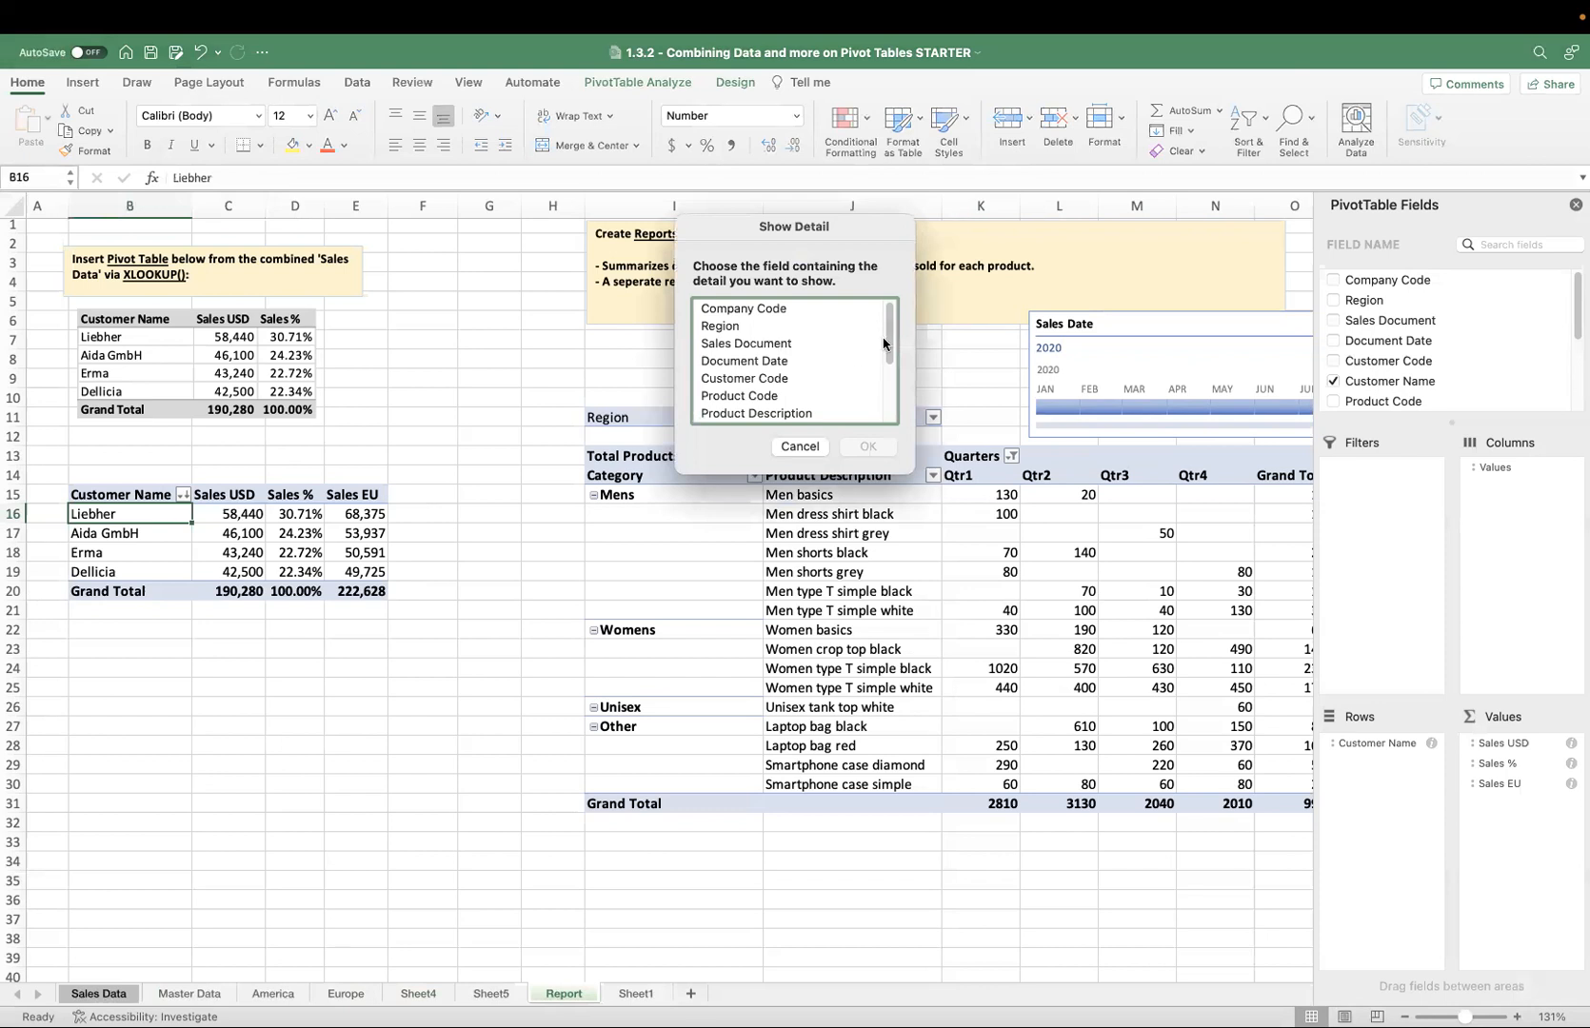
{"action": "mouse_move", "coordinate": [888, 343]}
{"action": "left_mouse_down"}
{"action": "mouse_move", "coordinate": [903, 388]}
{"action": "mouse_move", "coordinate": [901, 367]}
{"action": "left_mouse_up"}
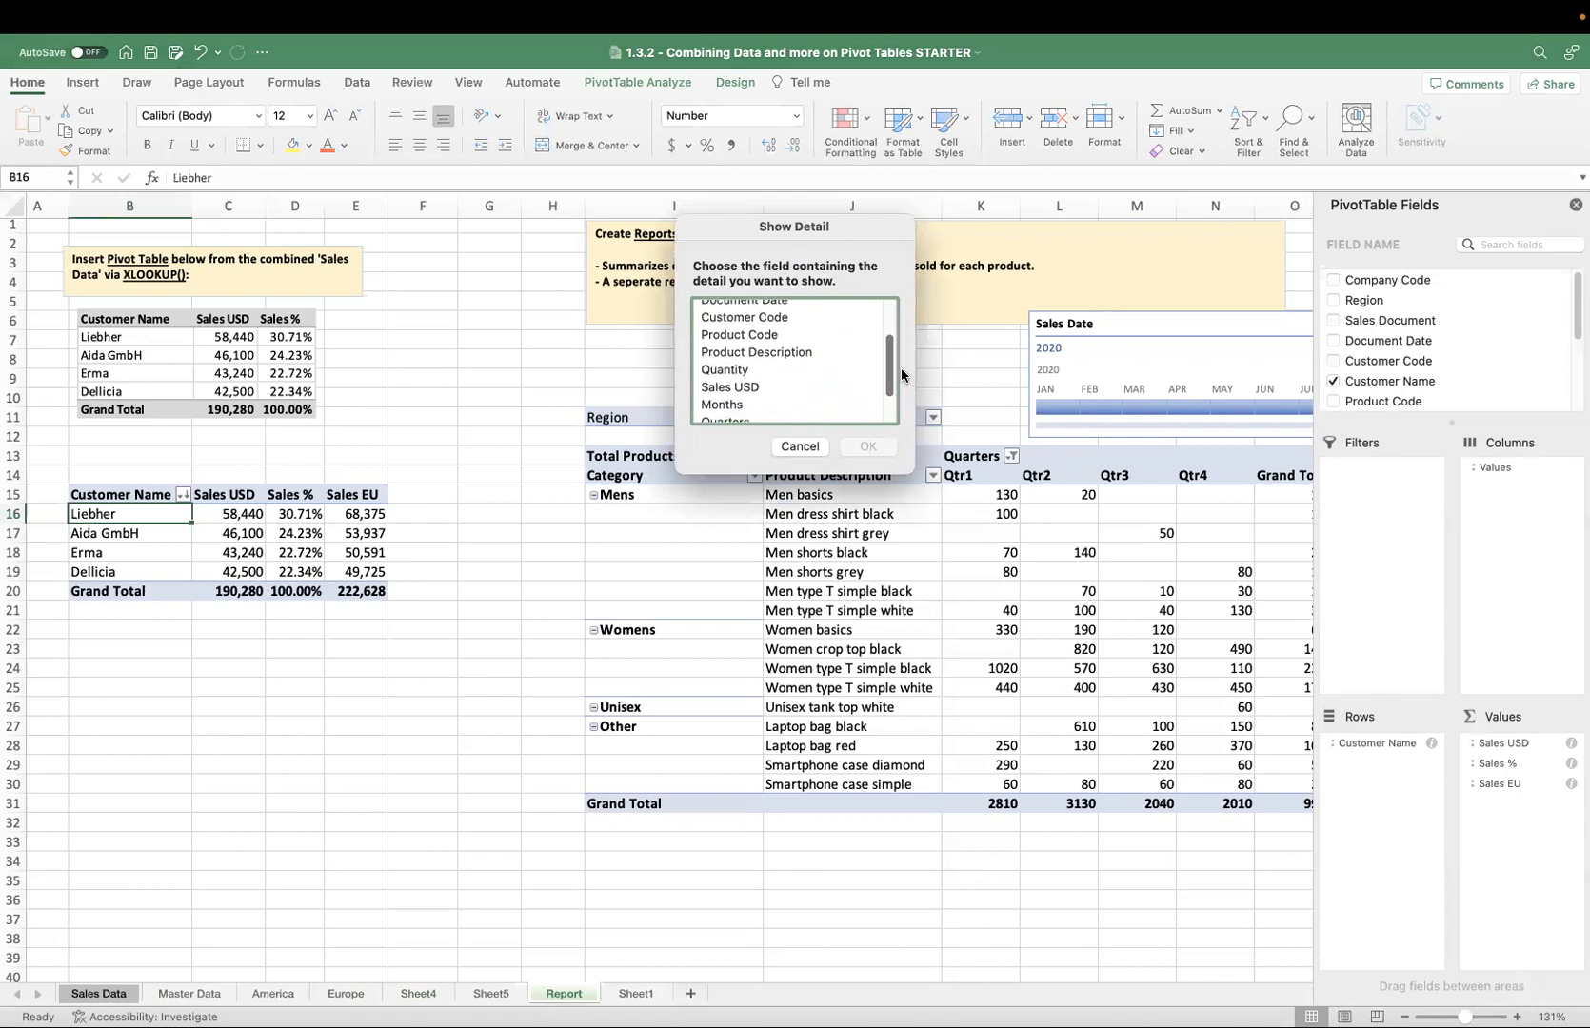
{"action": "left_click", "coordinate": [802, 318]}
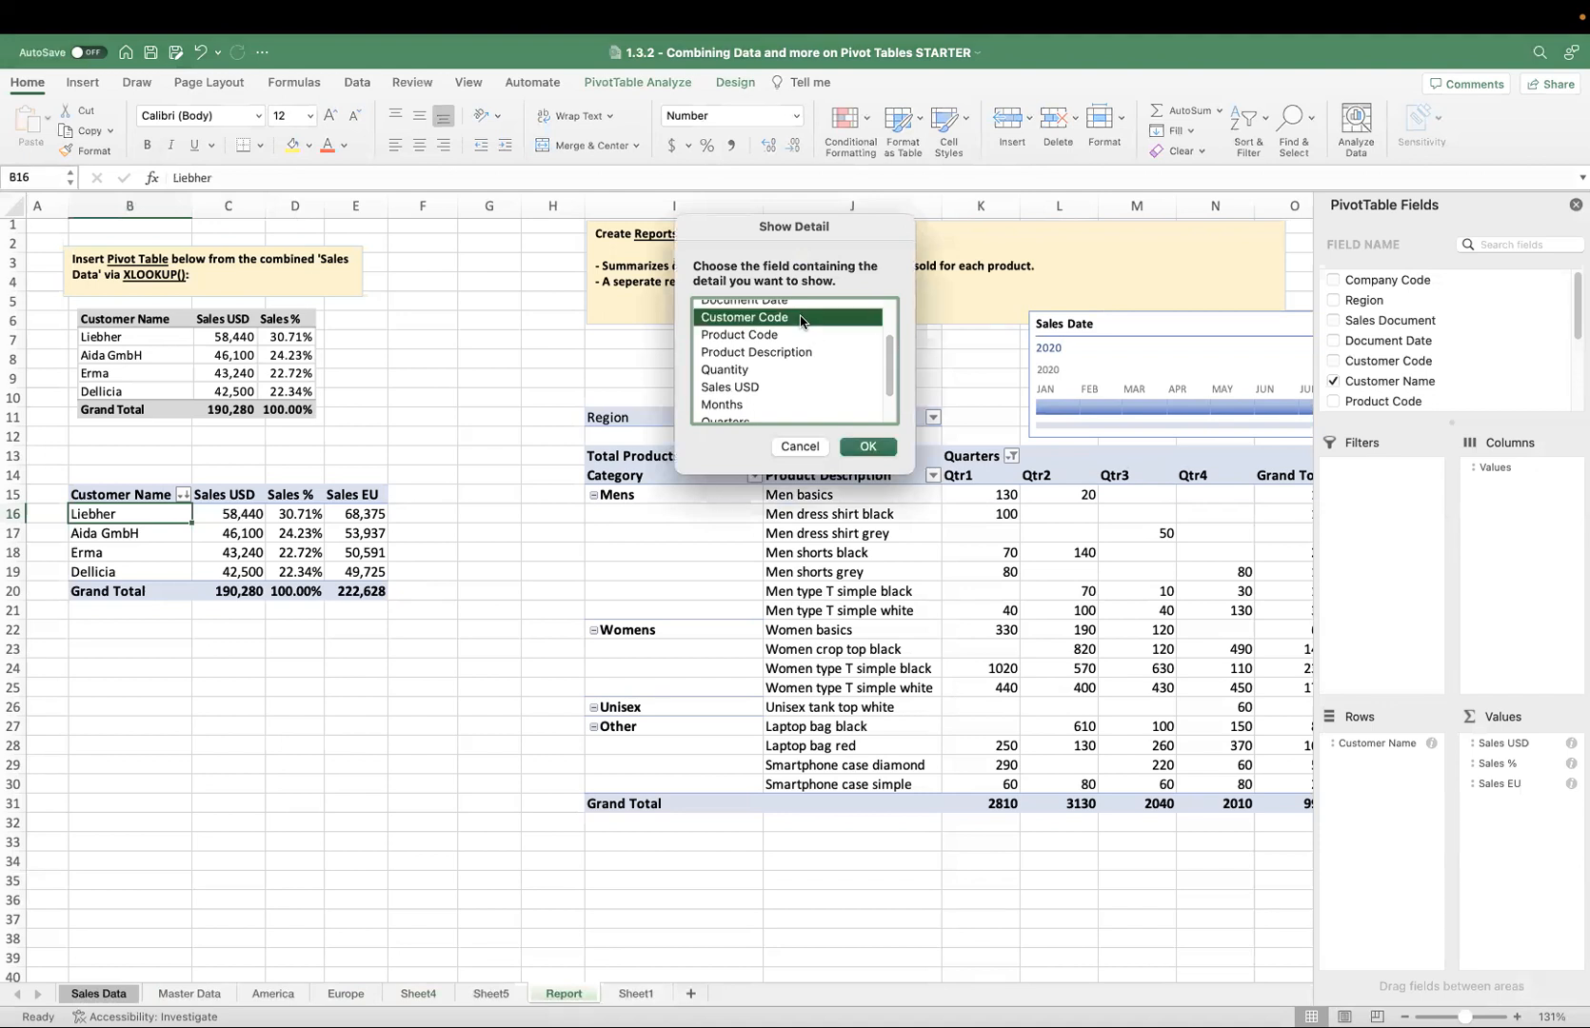
{"action": "left_click", "coordinate": [864, 446]}
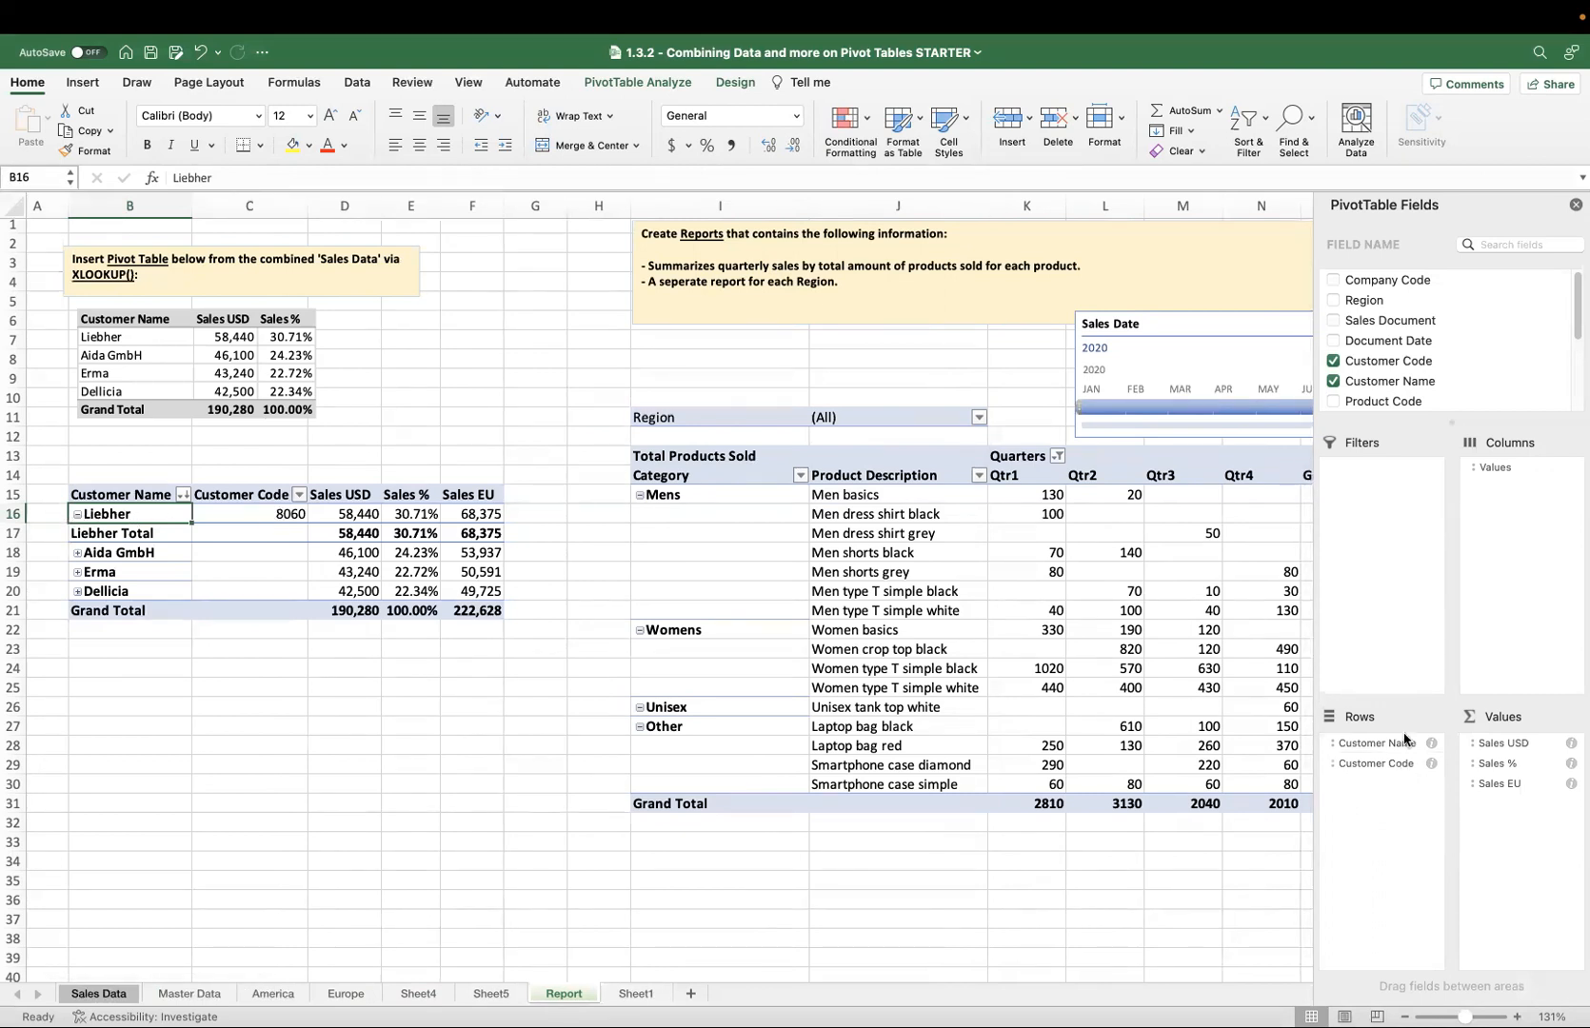
{"action": "left_click_drag", "start_coordinate": [1401, 767], "coordinate": [451, 649]}
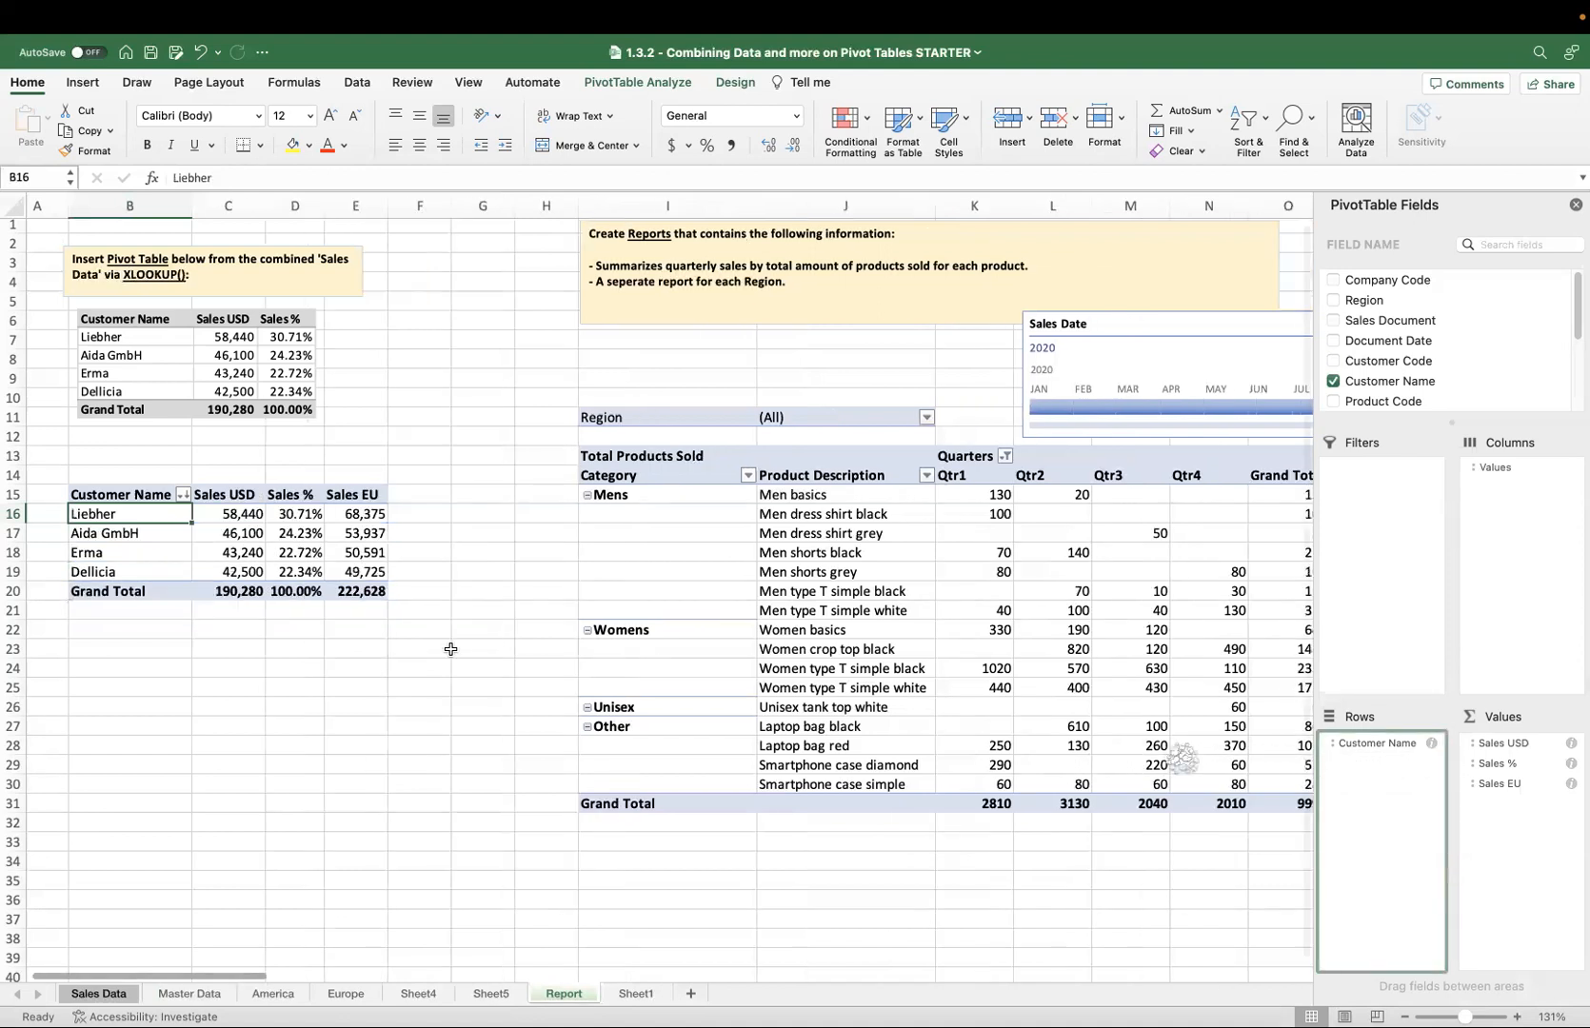
{"action": "left_click", "coordinate": [319, 684]}
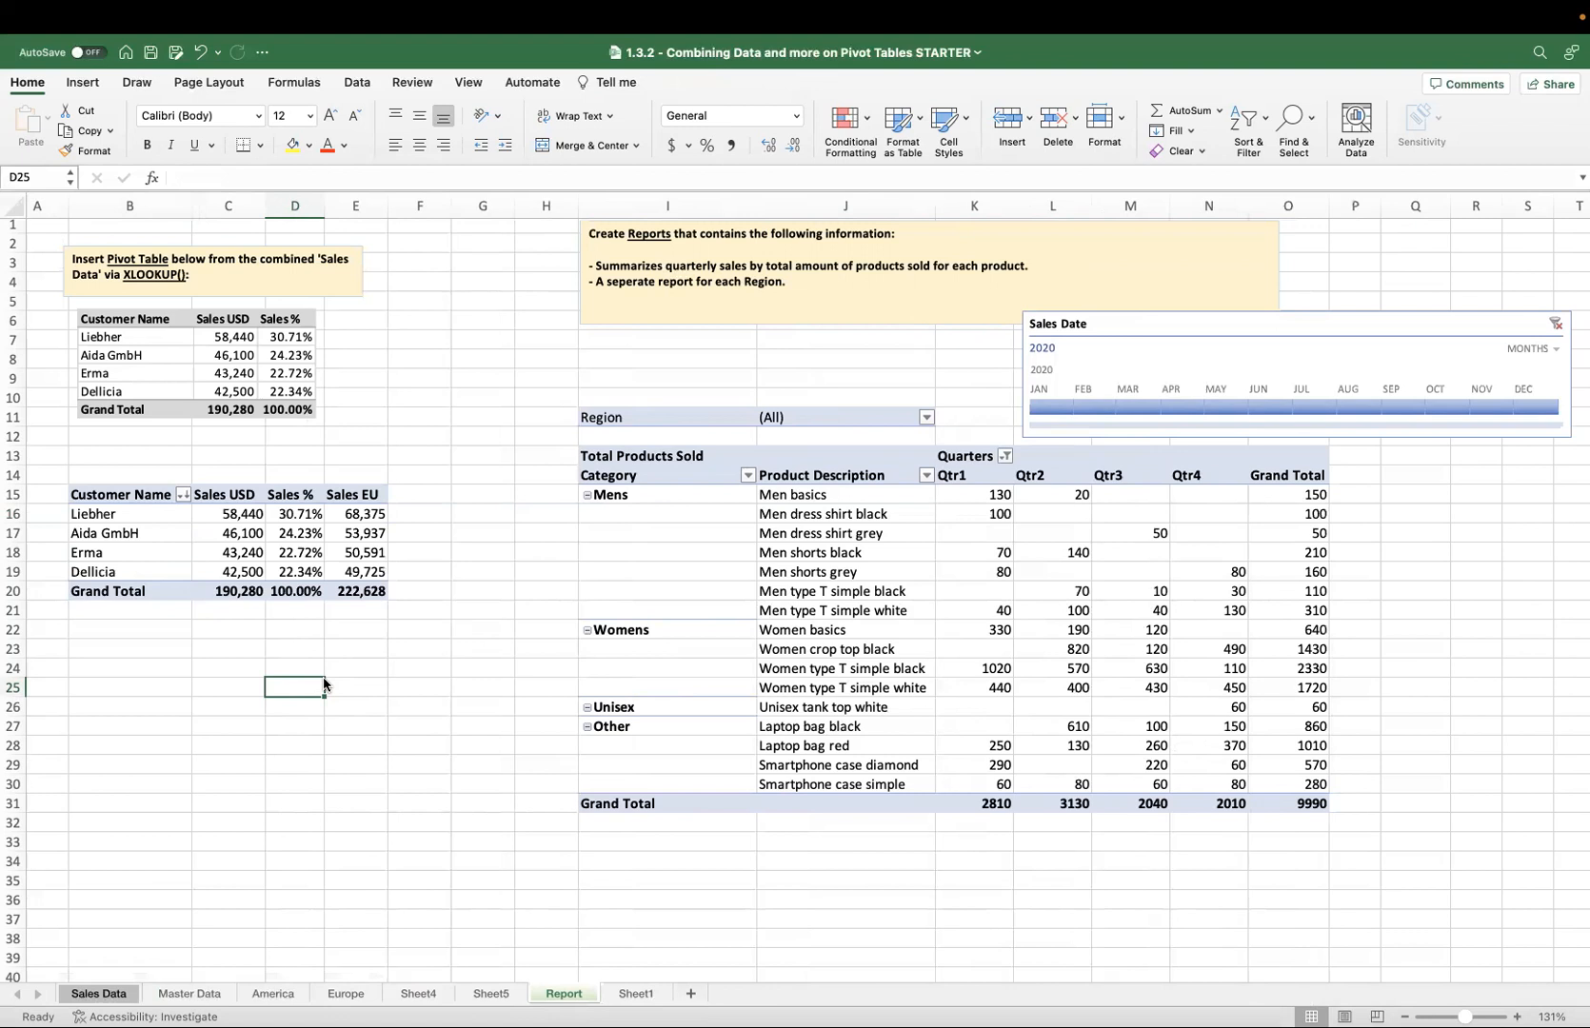
Read the exercise instructions beside the report and review the Sales Data sheet columns.
{"action": "scroll", "coordinate": [324, 684], "scroll_direction": "right", "scroll_amount": 5}
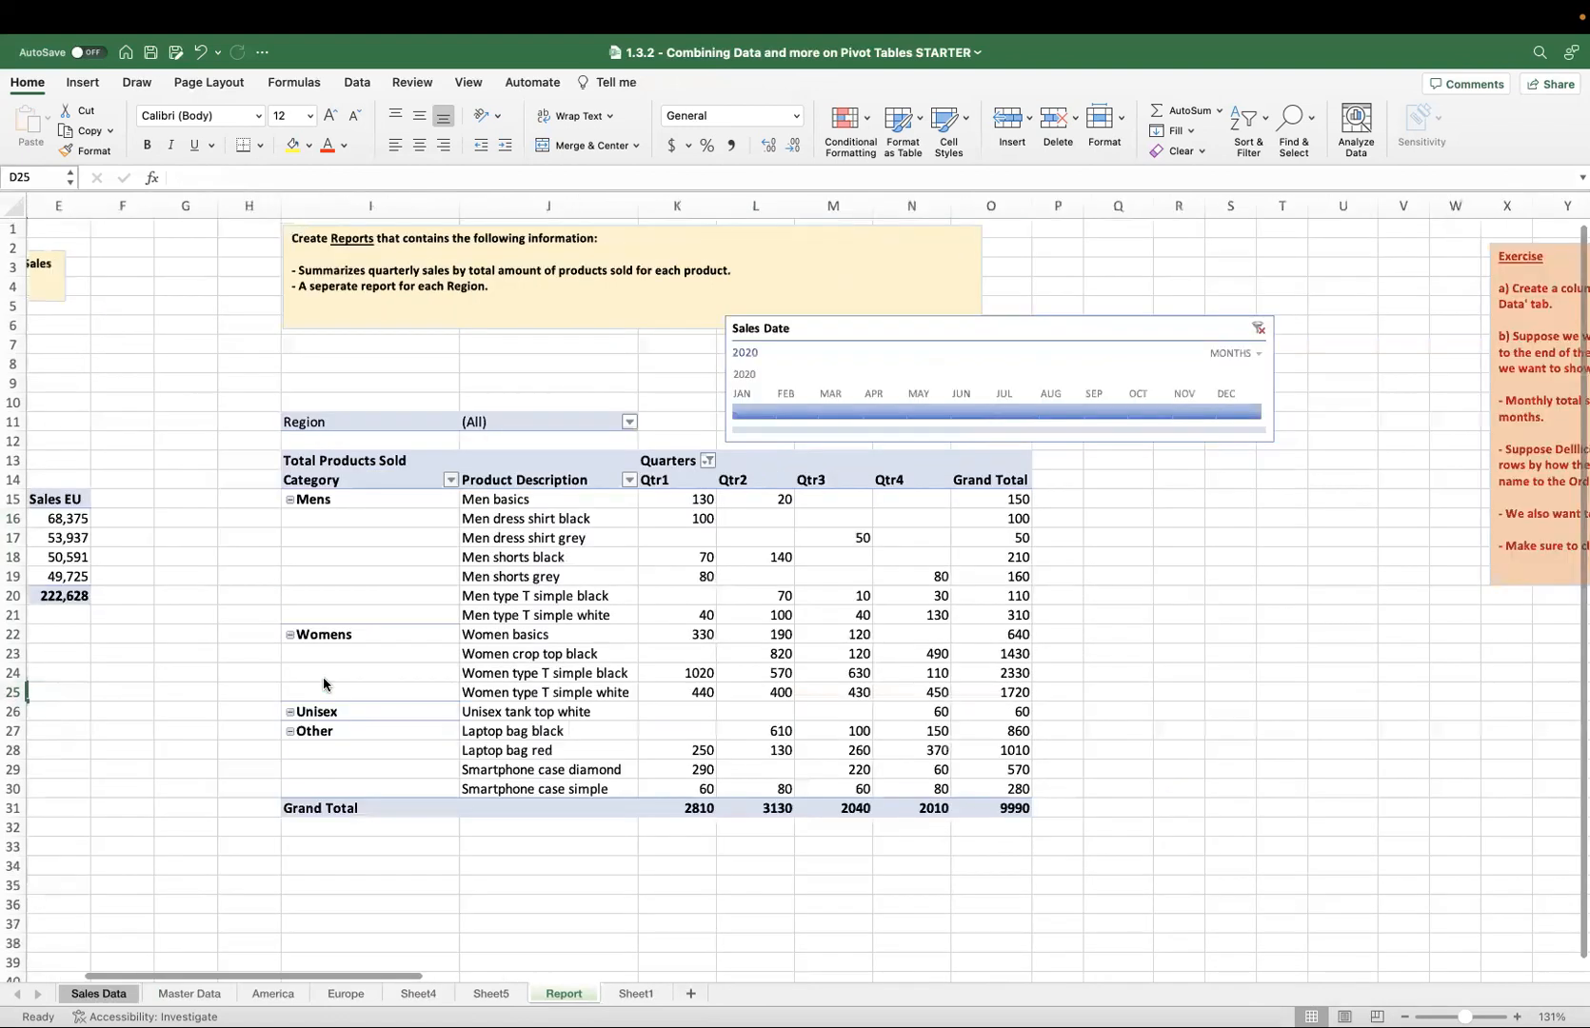
{"action": "scroll", "coordinate": [324, 685], "scroll_direction": "right", "scroll_amount": 10}
{"action": "scroll", "coordinate": [701, 623], "scroll_direction": "right", "scroll_amount": 1}
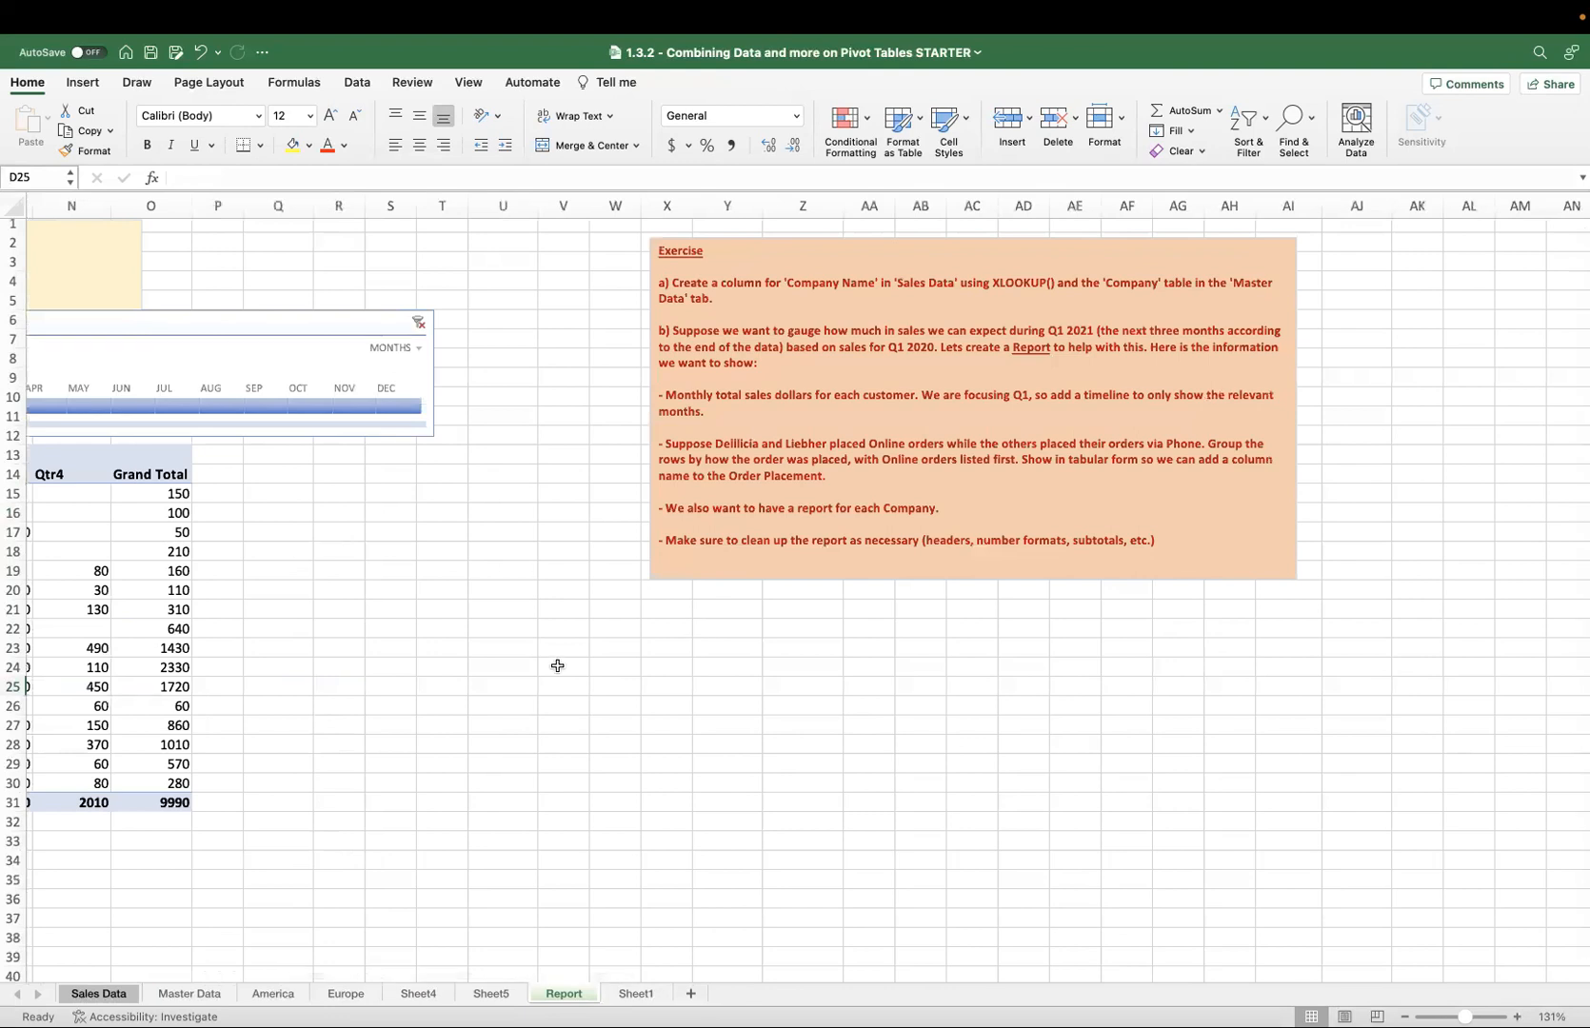
{"action": "left_click", "coordinate": [126, 995]}
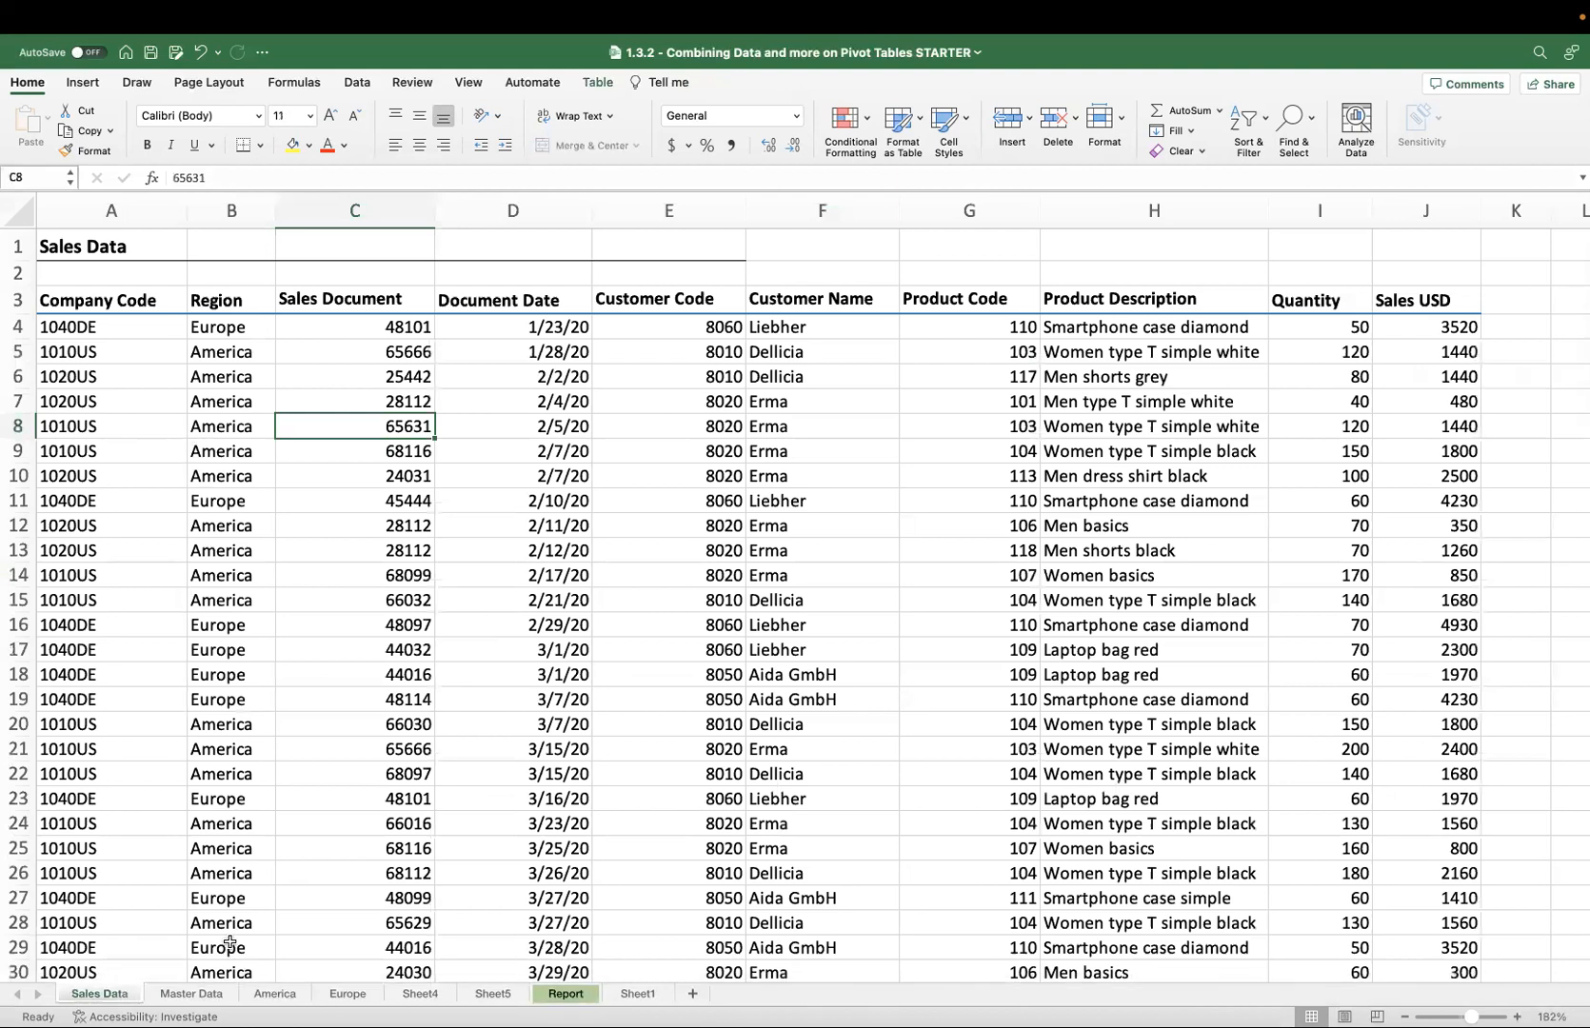
{"action": "left_click", "coordinate": [183, 996]}
{"action": "left_click", "coordinate": [133, 995]}
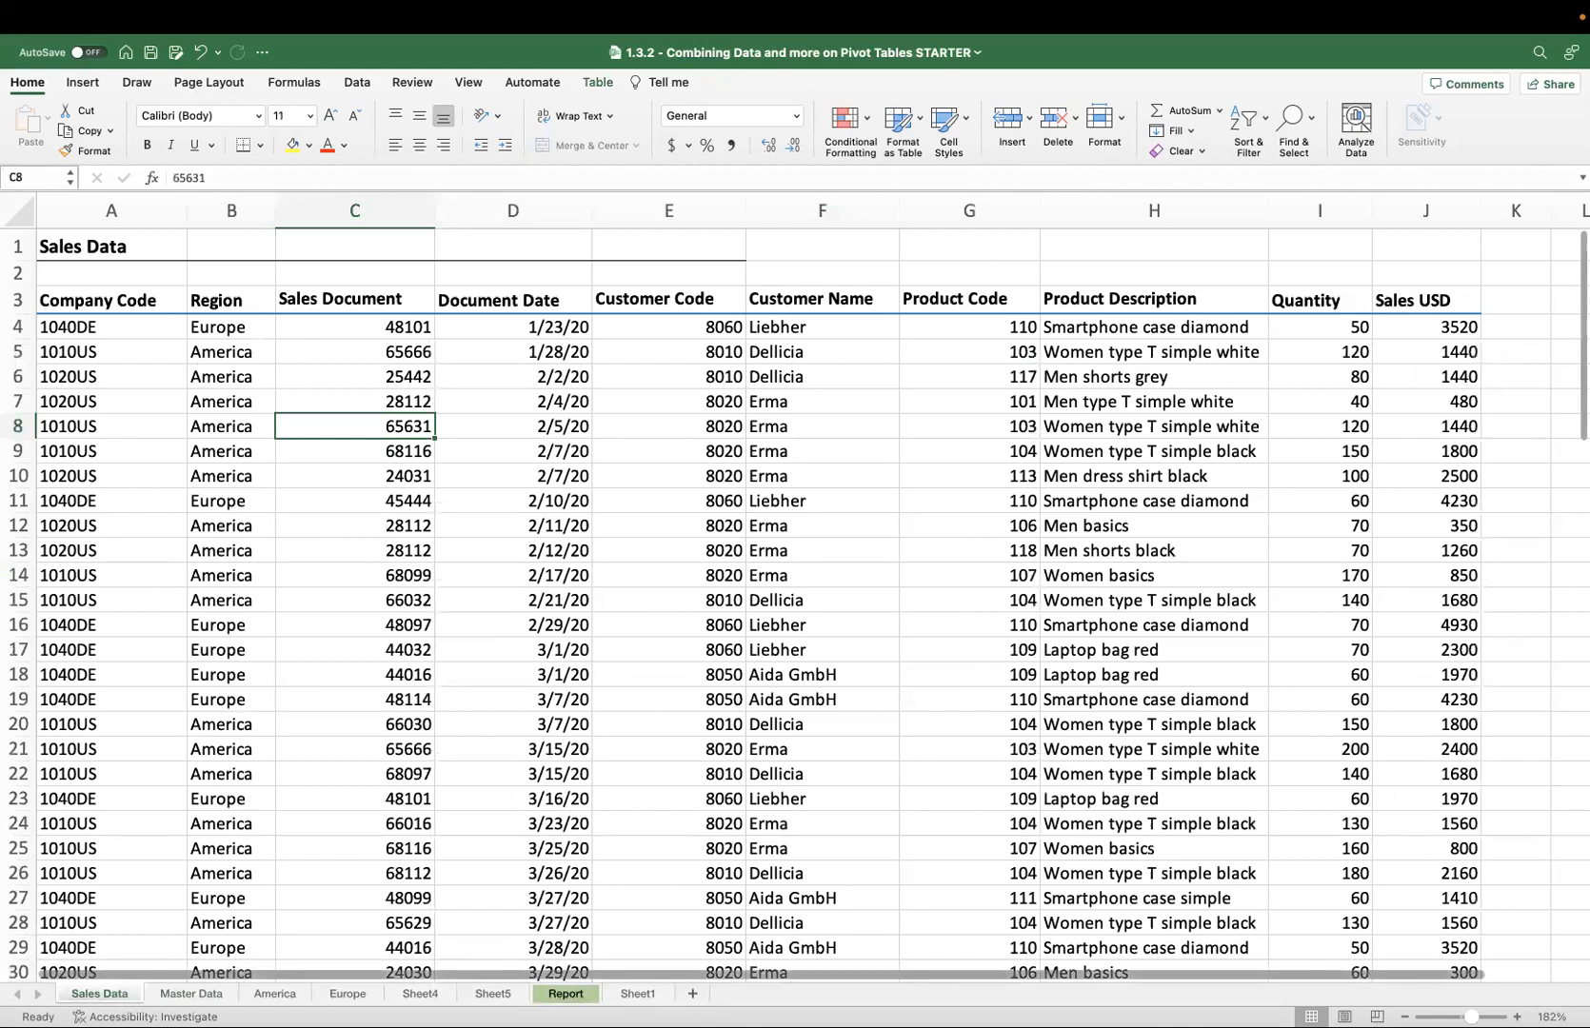
{"action": "left_click", "coordinate": [567, 995]}
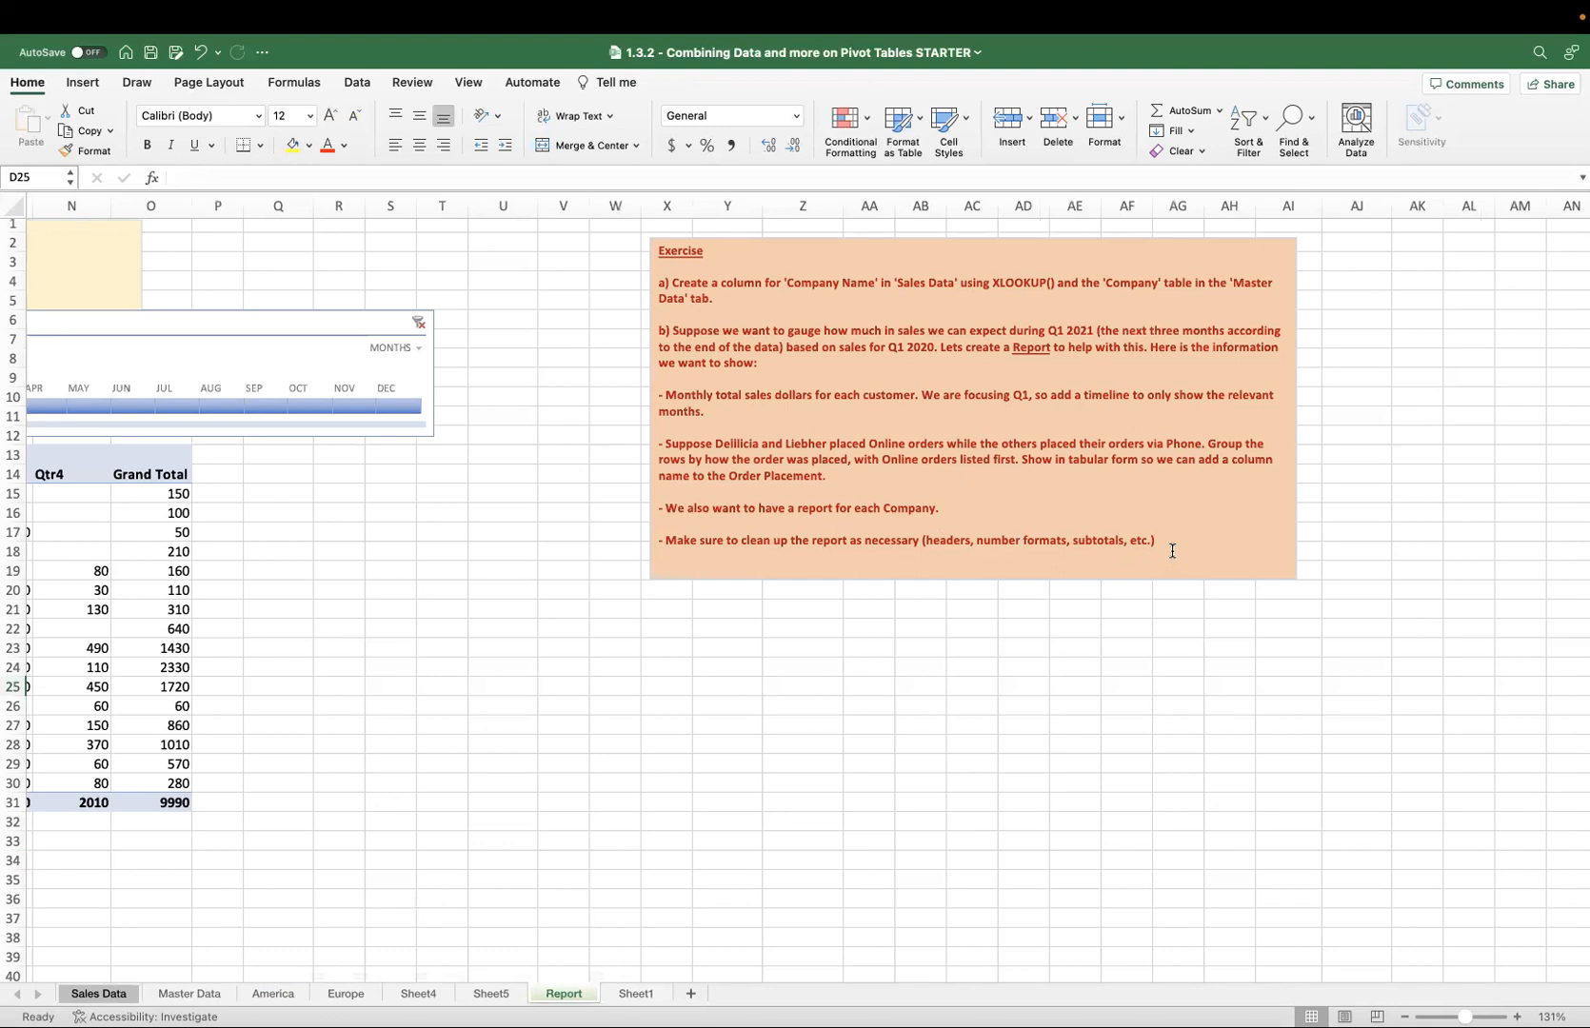
{"action": "left_click_drag", "start_coordinate": [1172, 551], "coordinate": [1040, 503]}
{"action": "left_click", "coordinate": [878, 609]}
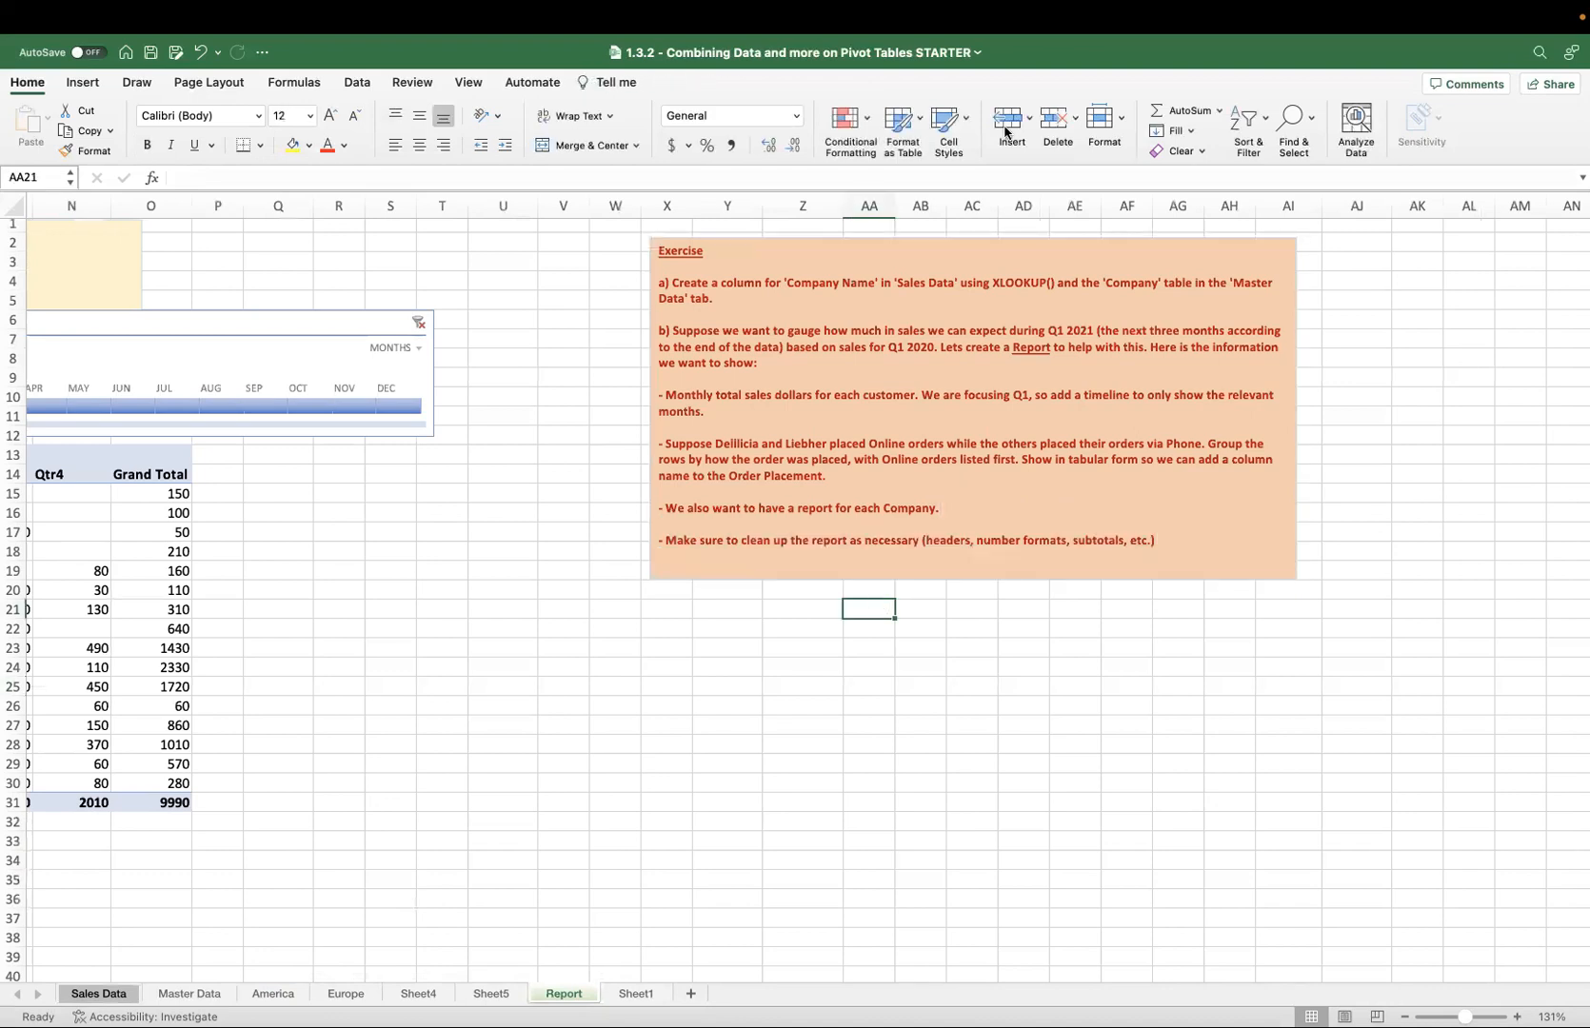